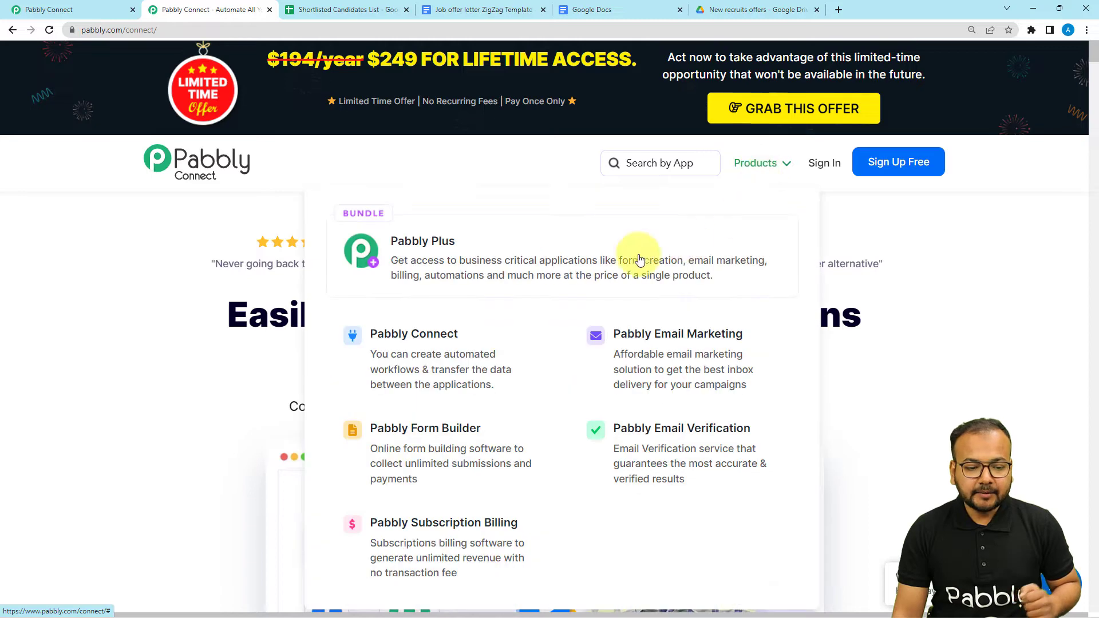
- Create a Pabbly Connect workflow named "Google Sheets New Rows to Google Docs"
click(46, 9)
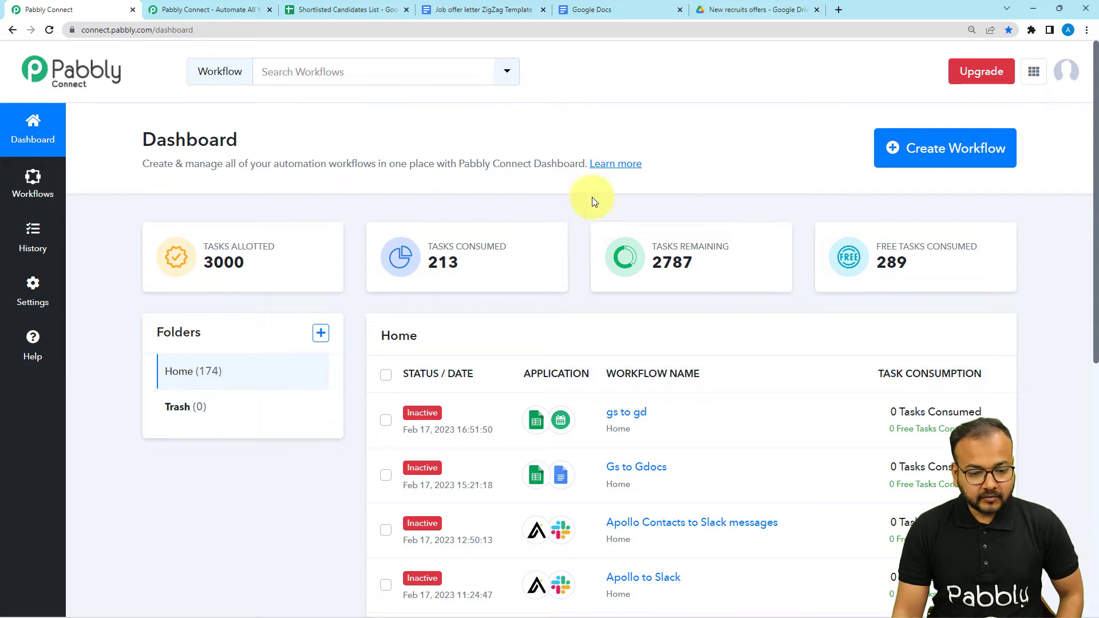
click(919, 168)
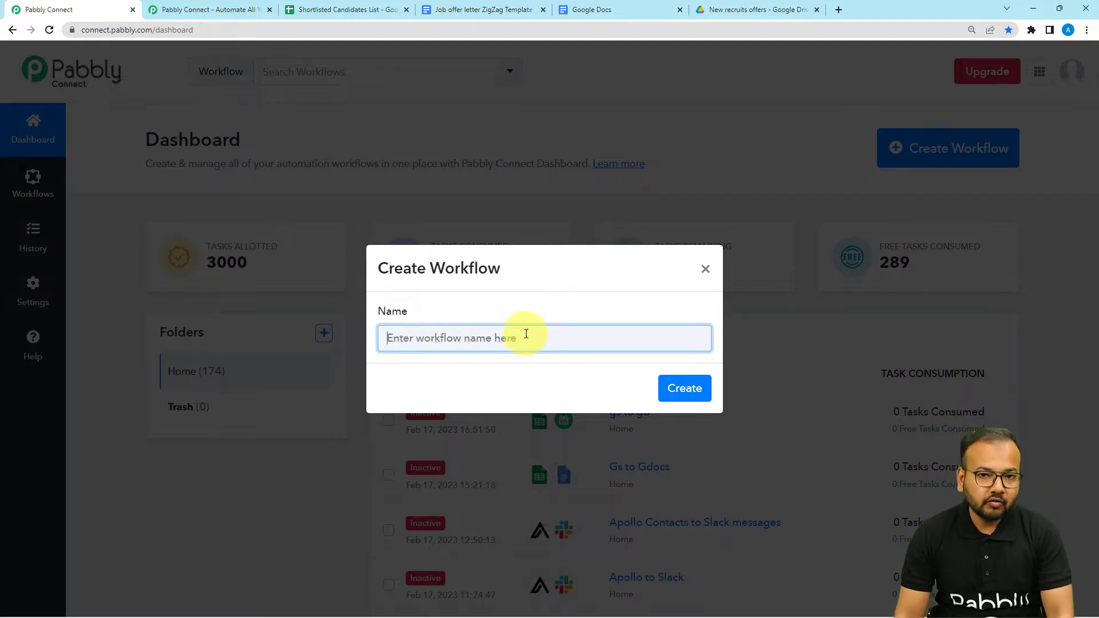
text(G)
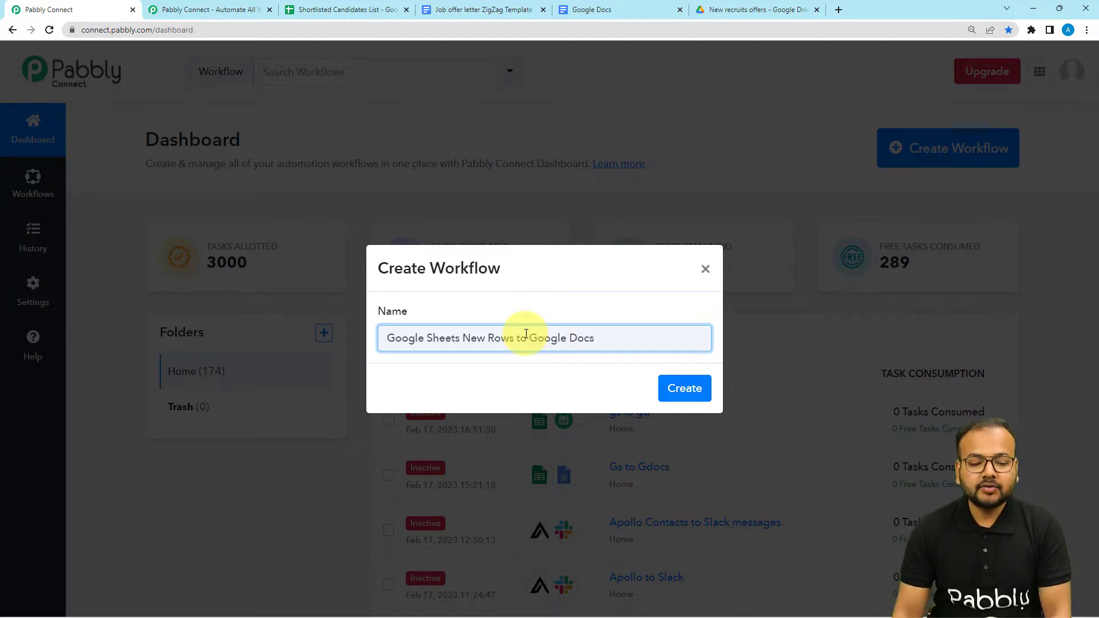
click(680, 395)
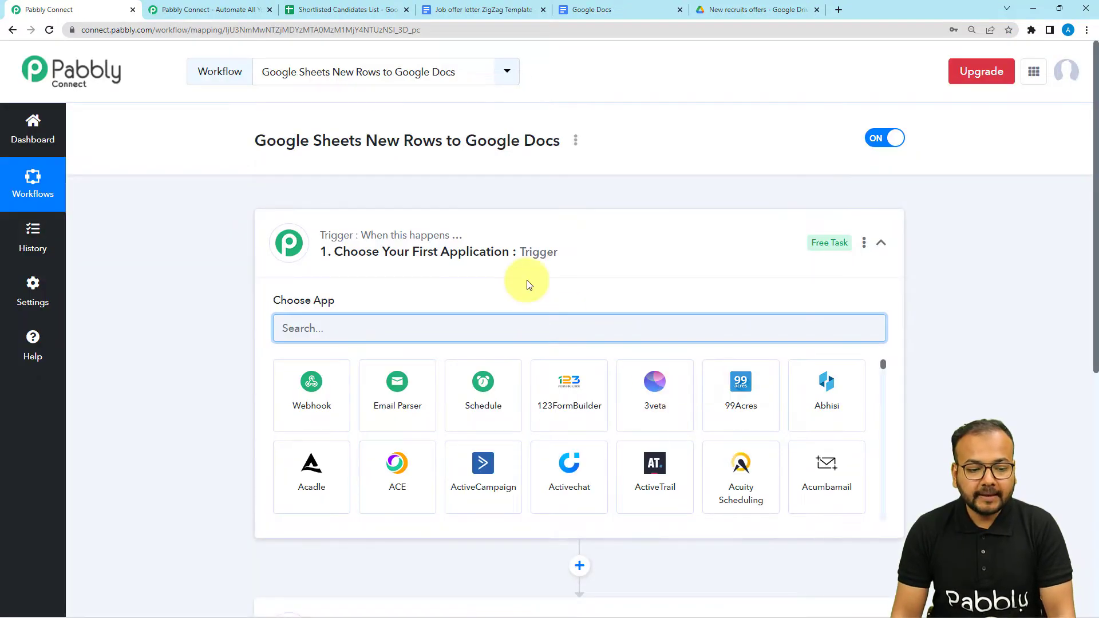
- Set the workflow's trigger app to Google Sheets with the New or Updated Spreadsheet Row event
click(511, 249)
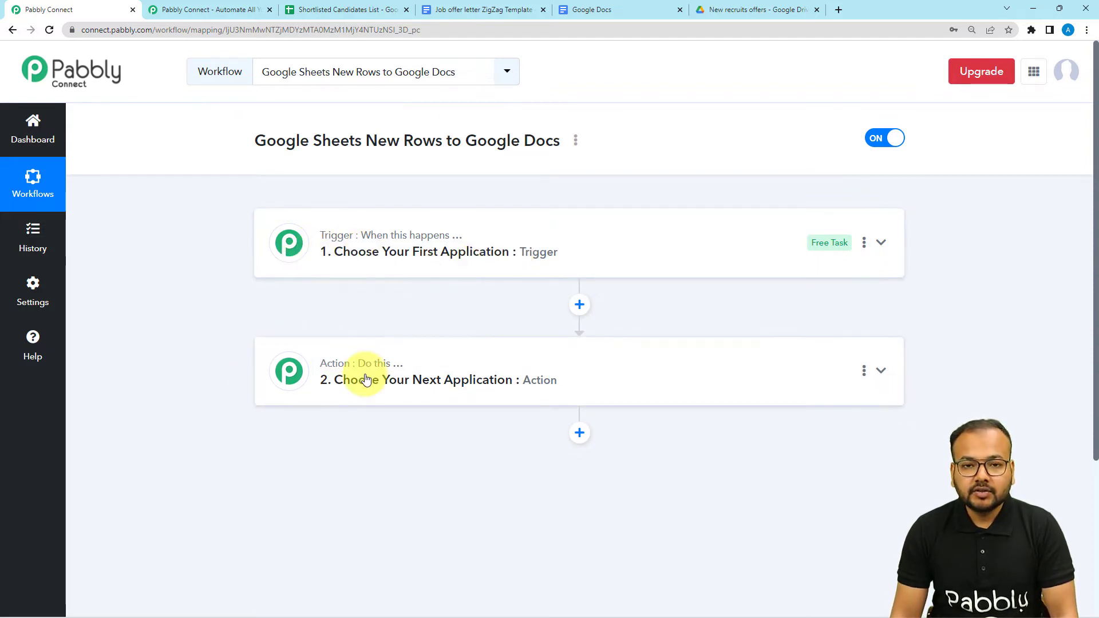
mouse_move(368, 364)
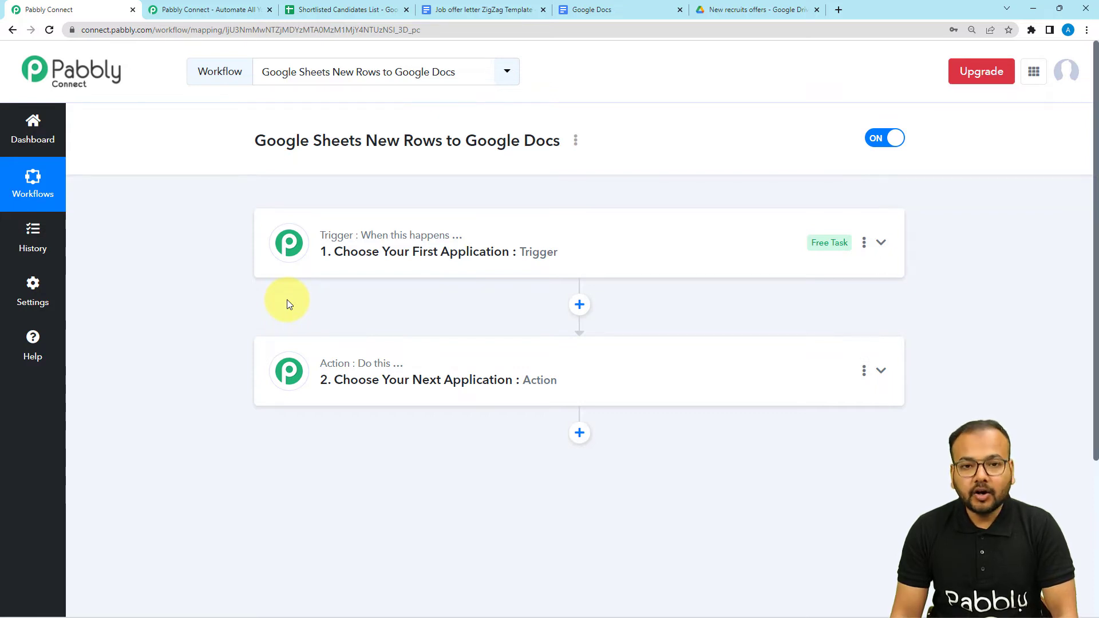
click(351, 246)
scroll(378, 292, down, 1)
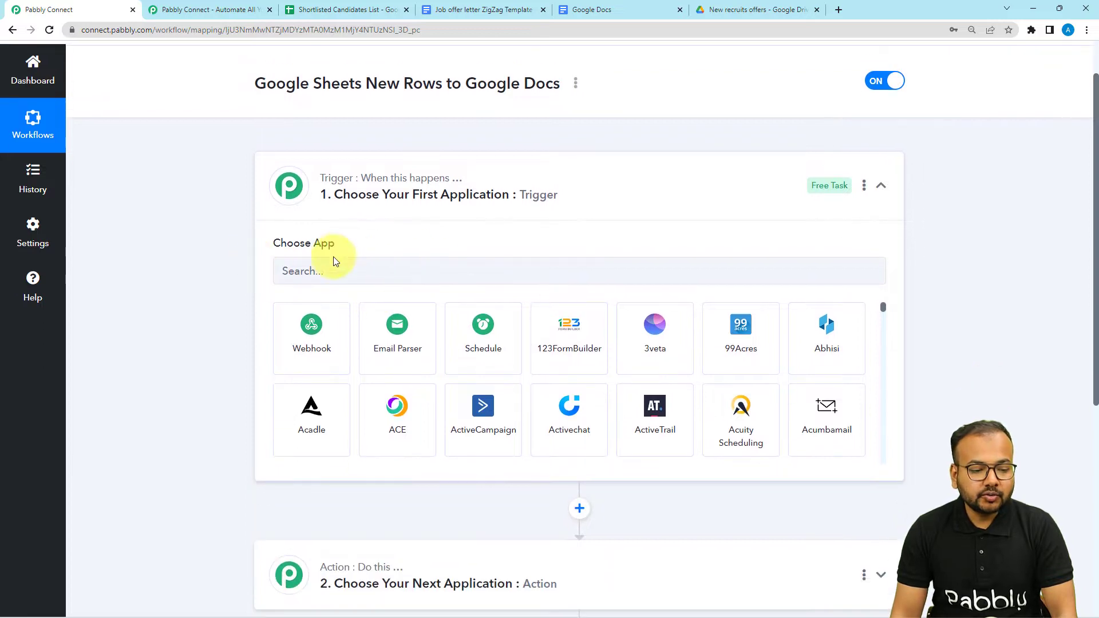
click(368, 271)
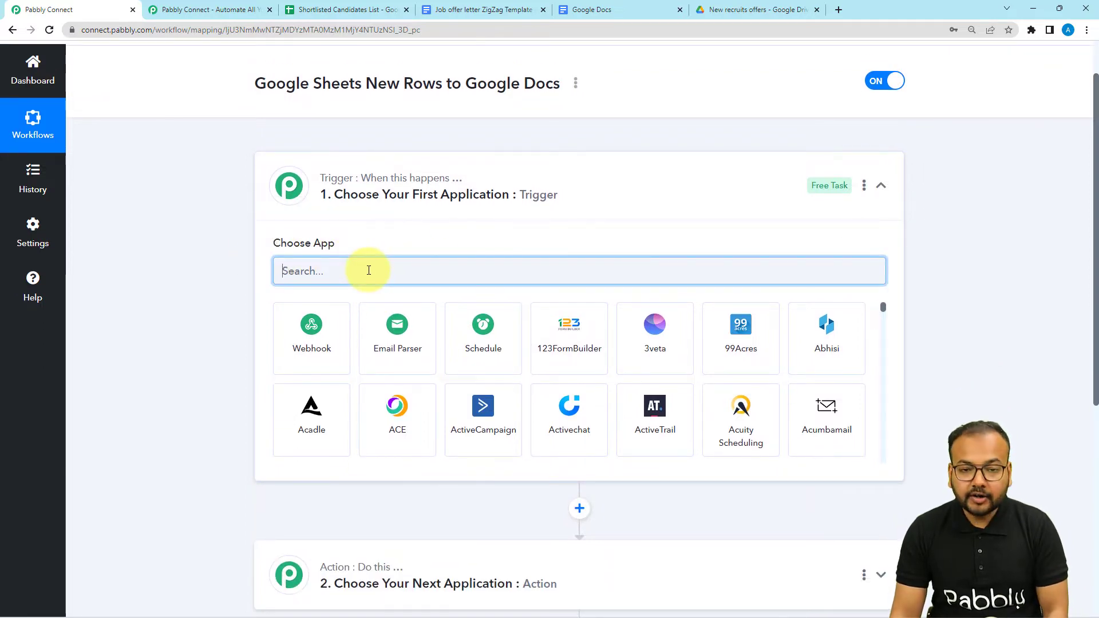
text(goo)
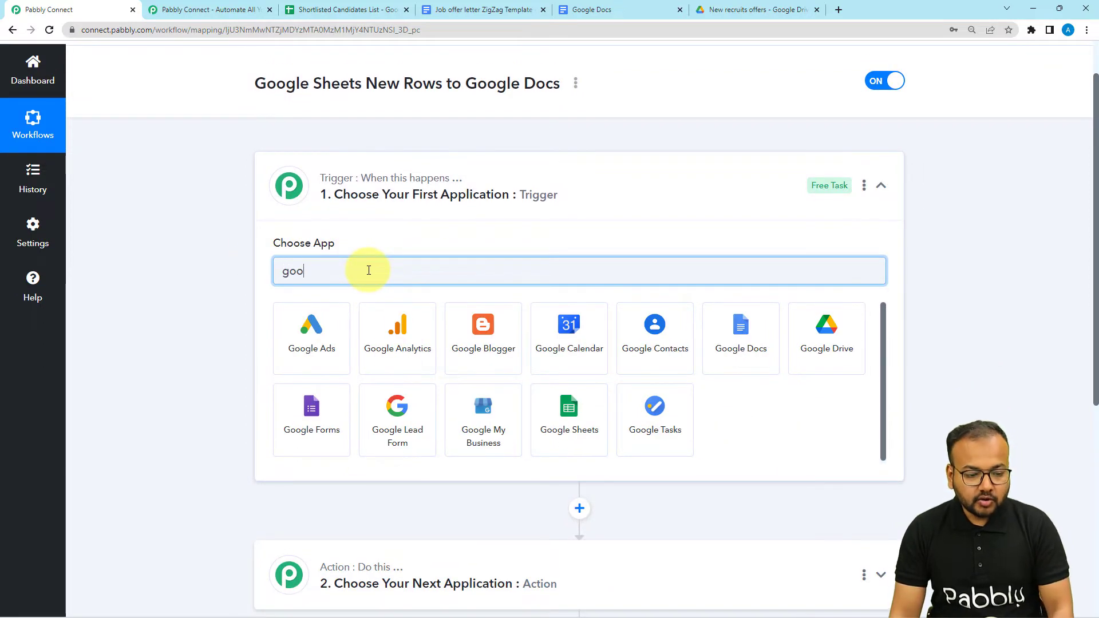
click(574, 428)
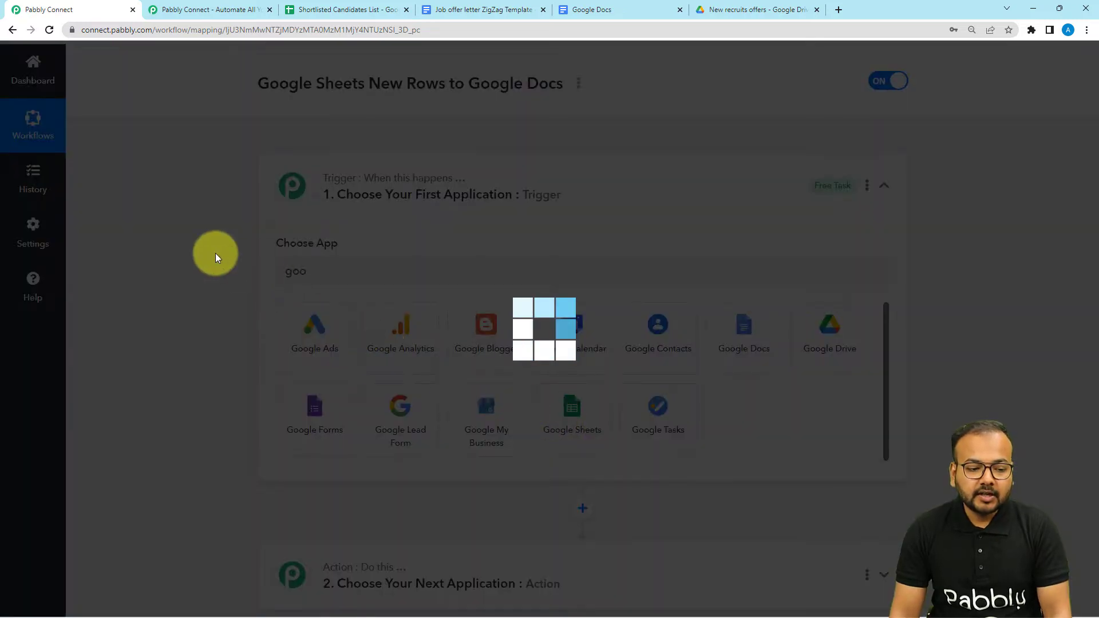
scroll(257, 246, down, 2)
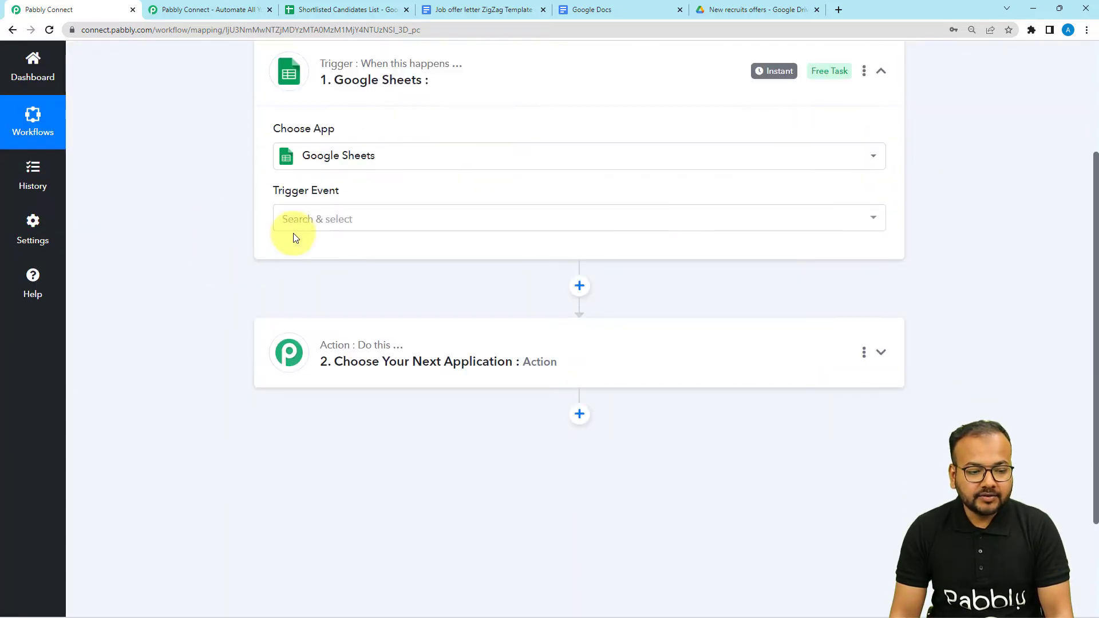
click(294, 216)
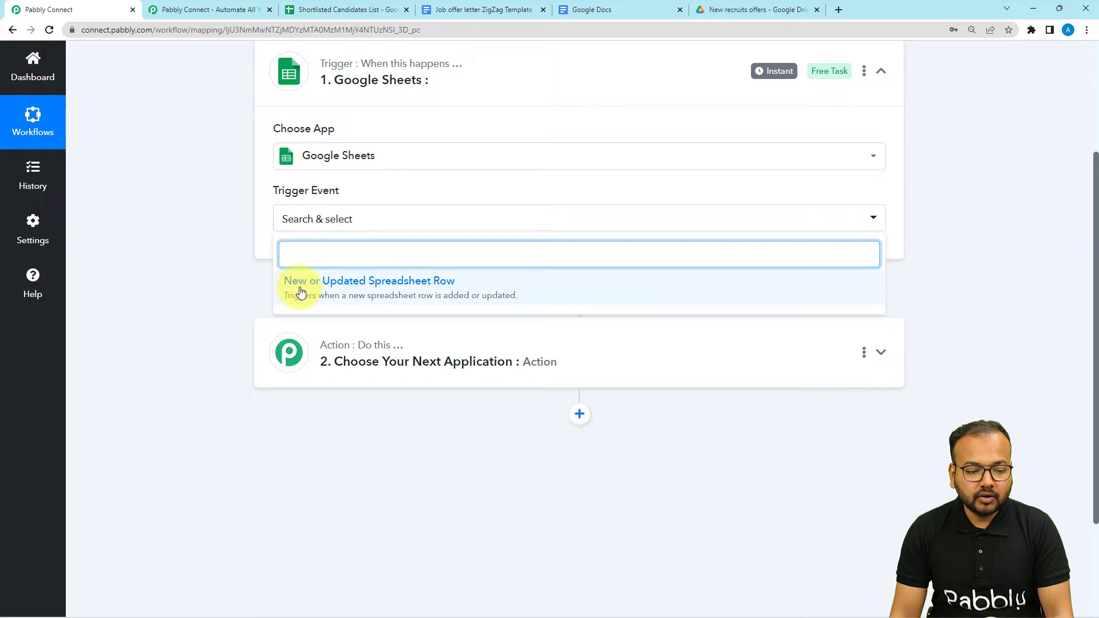
click(349, 280)
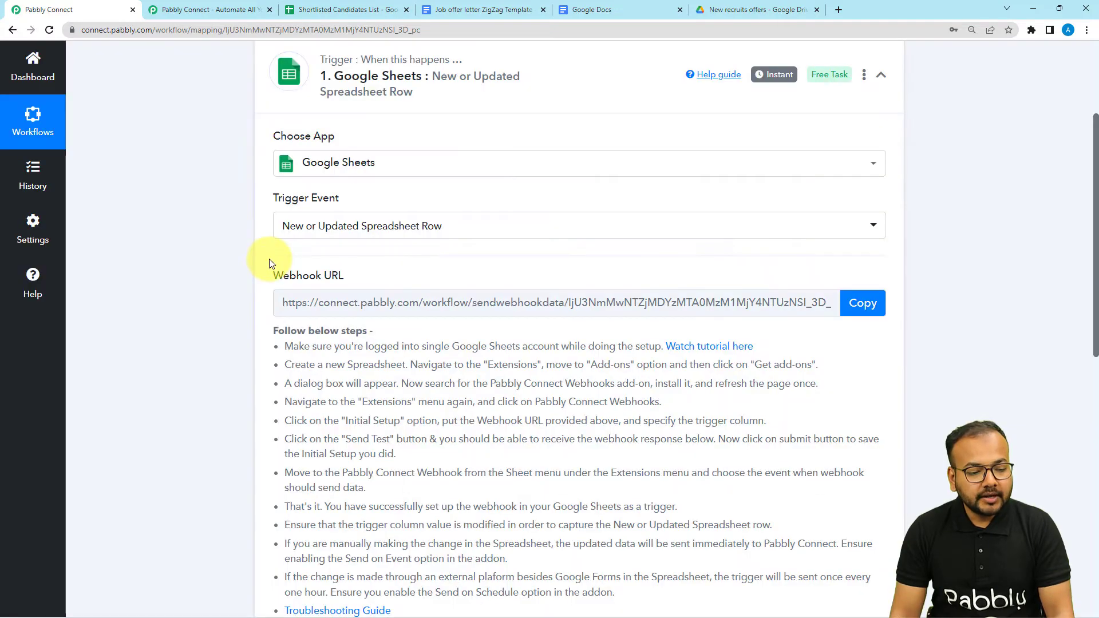
- Copy the trigger's webhook URL and review the Google Sheets setup instructions below it
scroll(269, 259, down, 1)
click(860, 245)
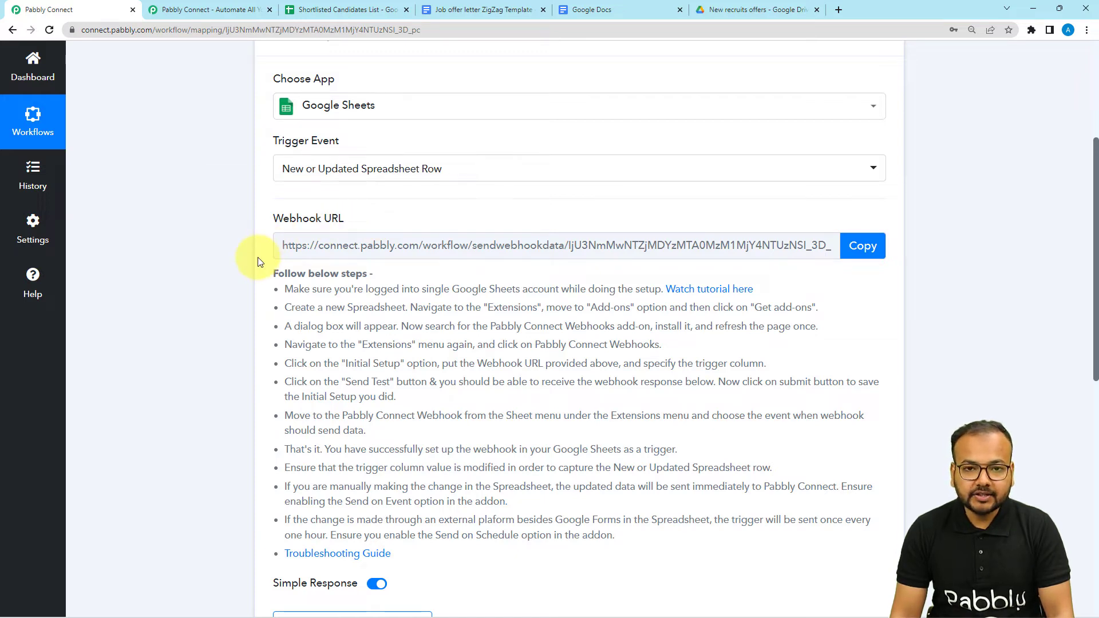
scroll(258, 262, down, 2)
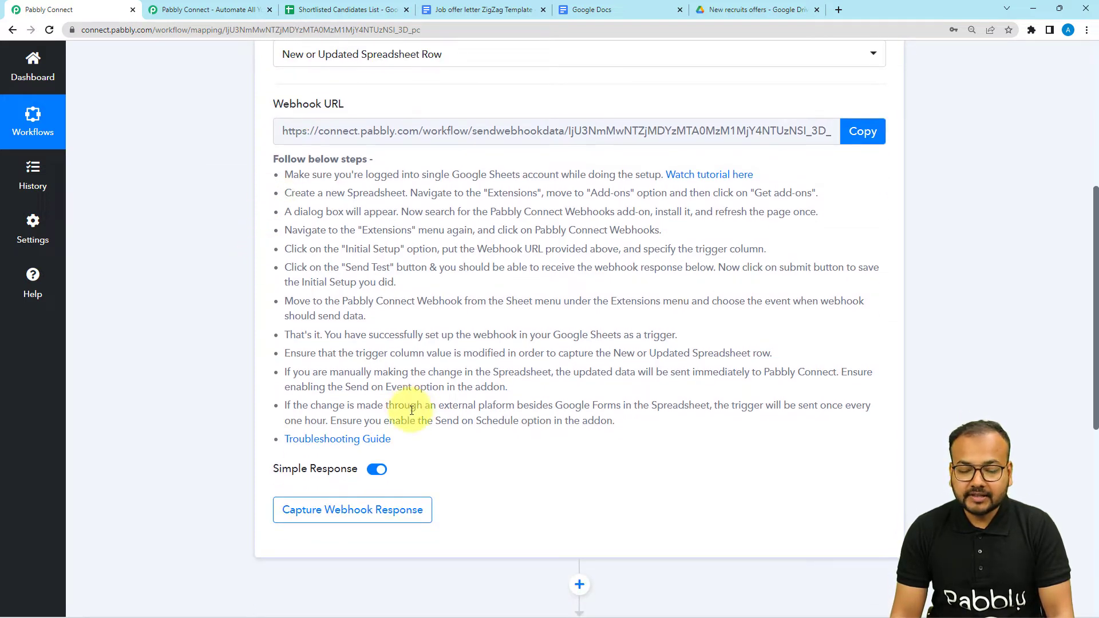
scroll(235, 387, down, 1)
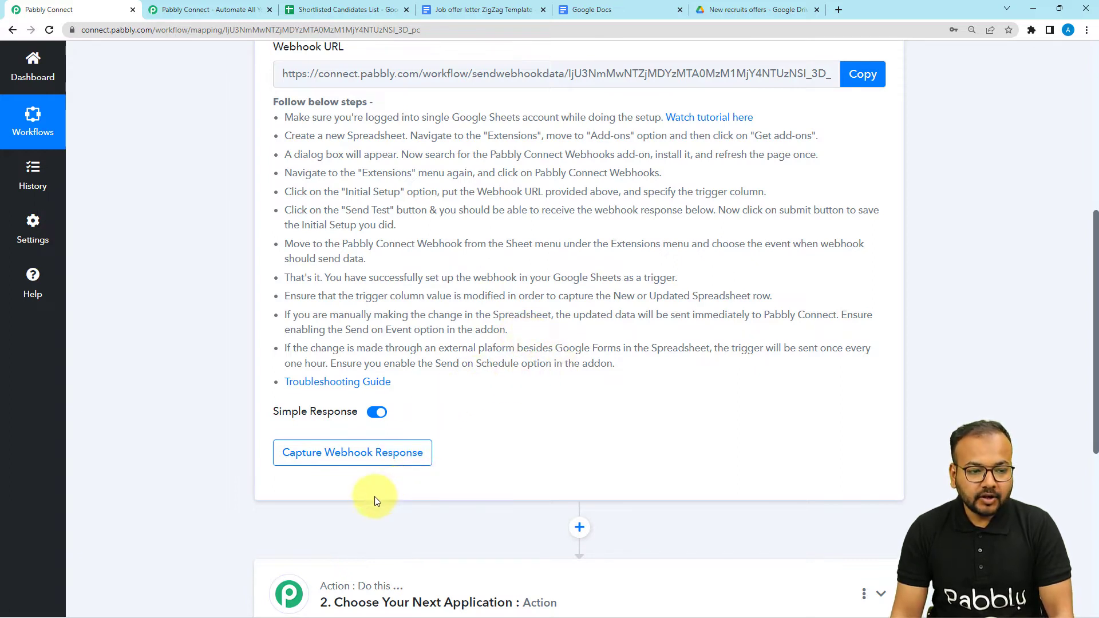
- Switch to the Shortlisted Candidates List spreadsheet in the incognito browser window
click(318, 13)
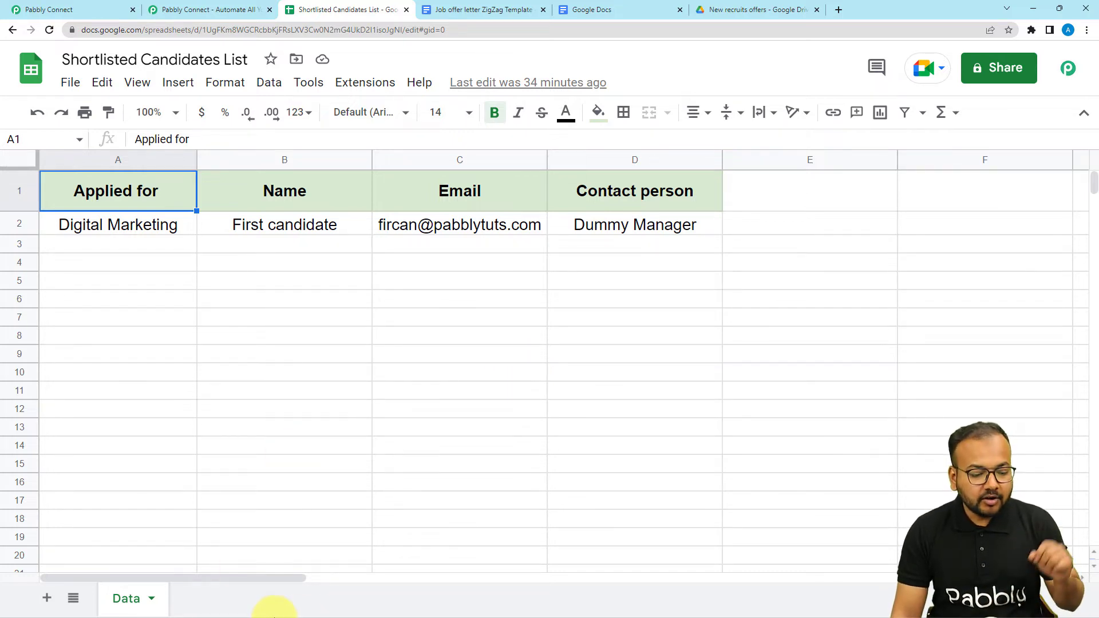
mouse_move(277, 598)
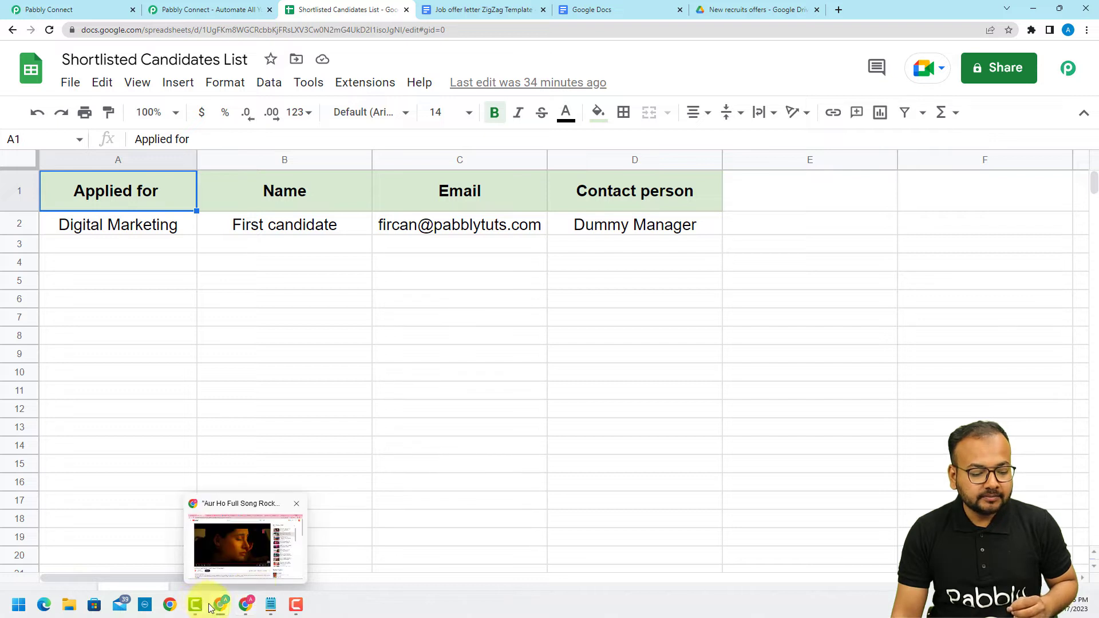
mouse_move(221, 604)
click(248, 559)
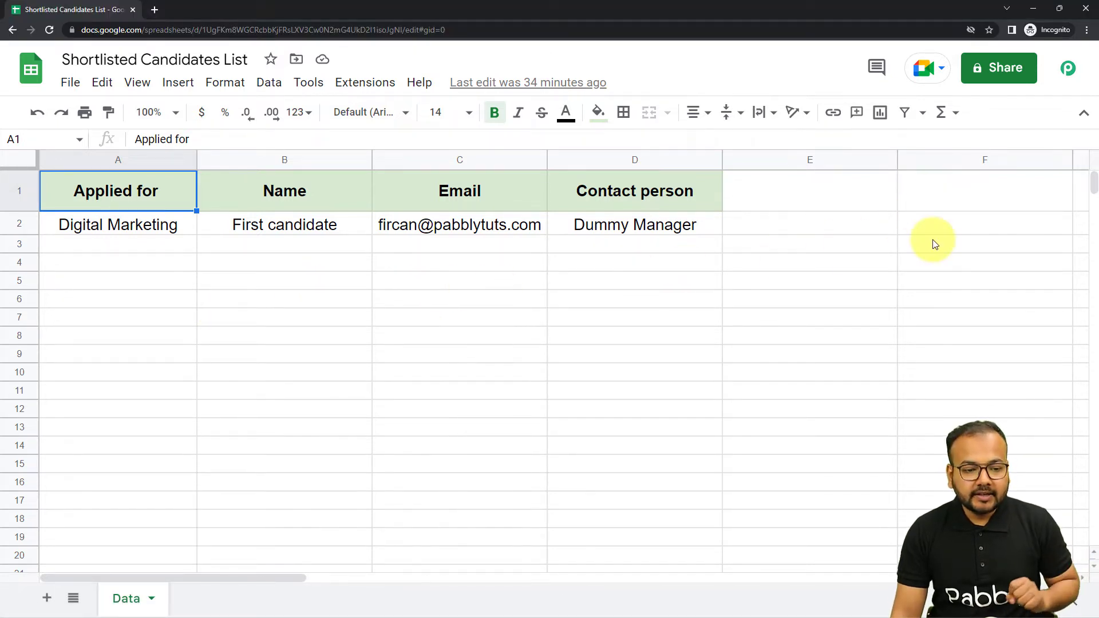
- Look up the Pabbly Connect Webhooks add-on in the Google Workspace Marketplace, and close the marketplace
click(354, 82)
mouse_move(354, 121)
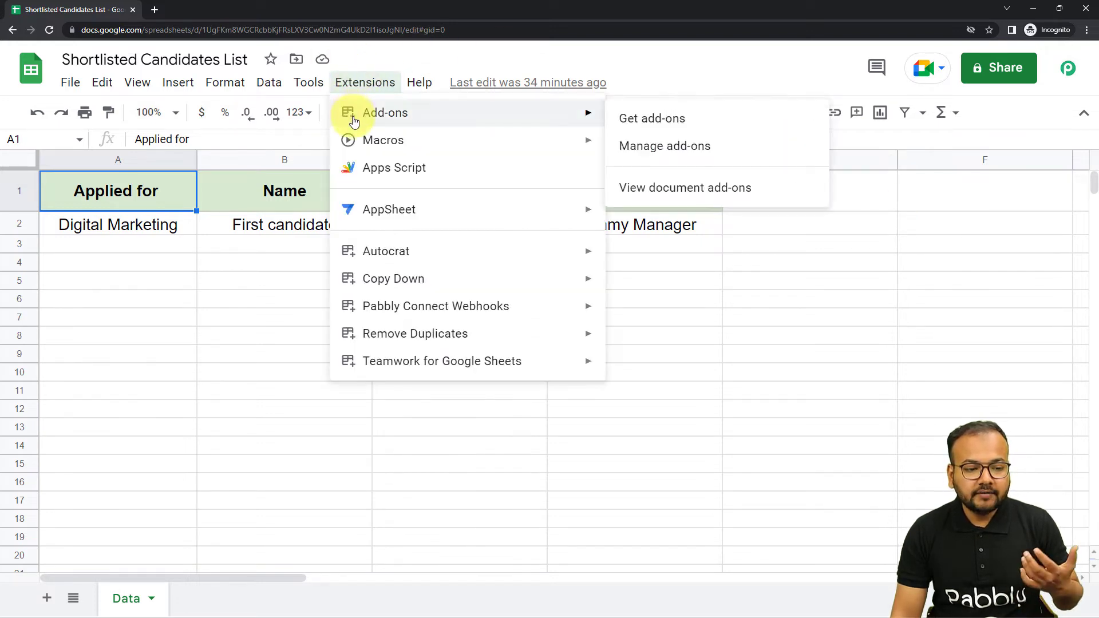
click(623, 118)
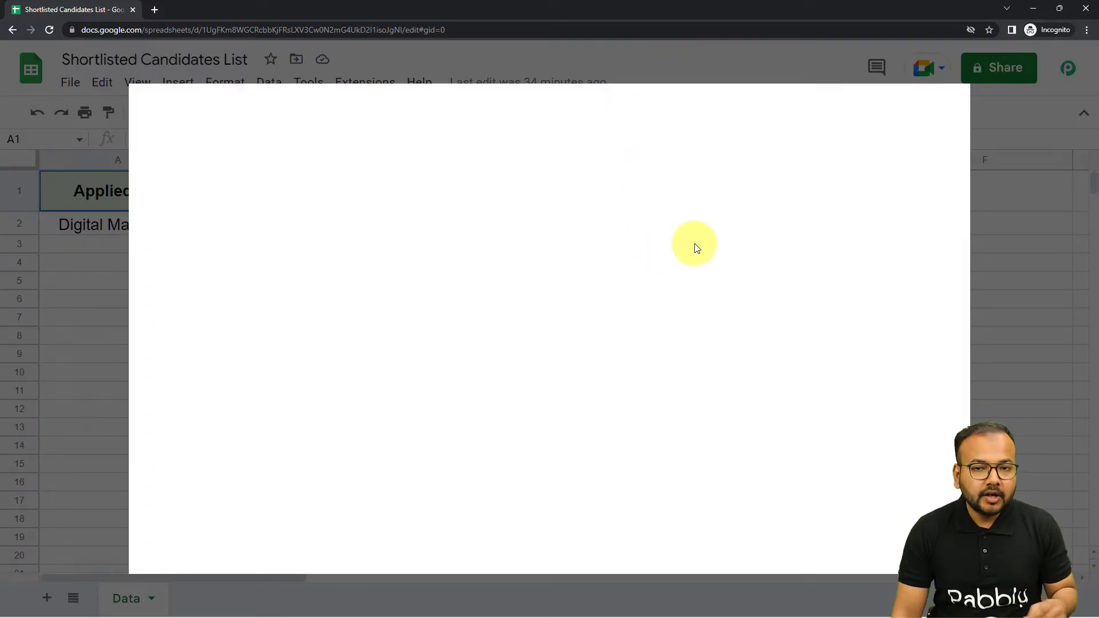
click(742, 122)
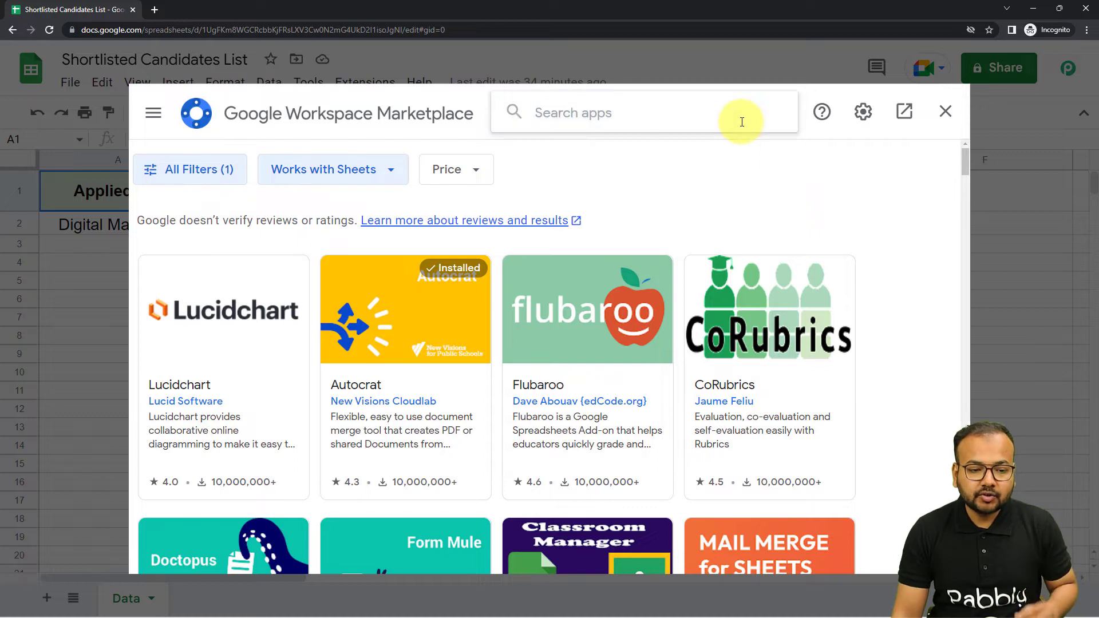
text(p)
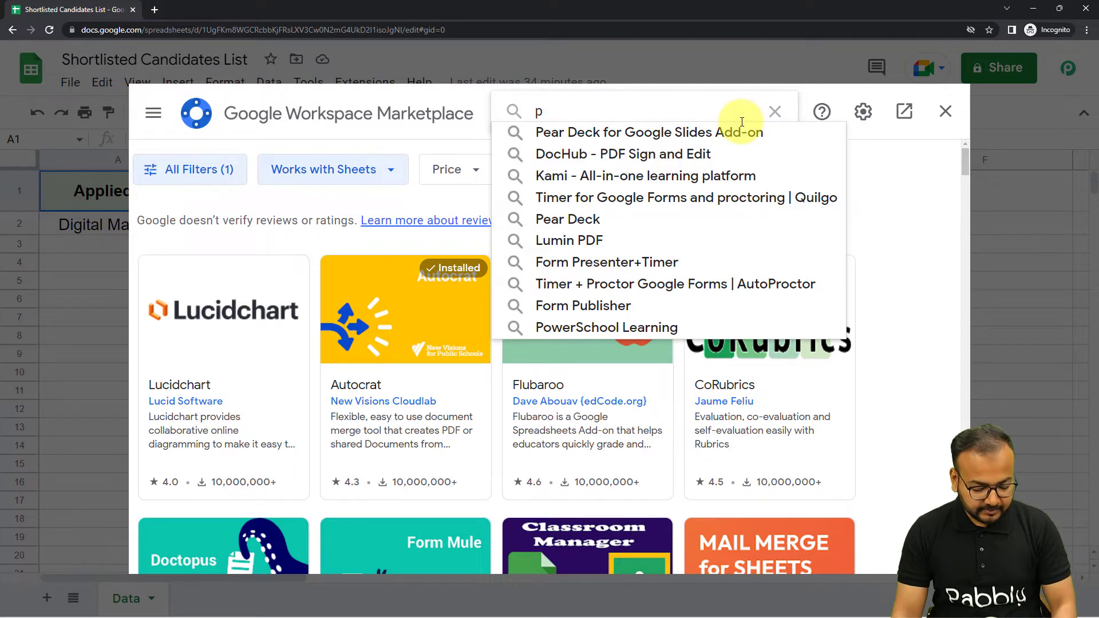
text(abb)
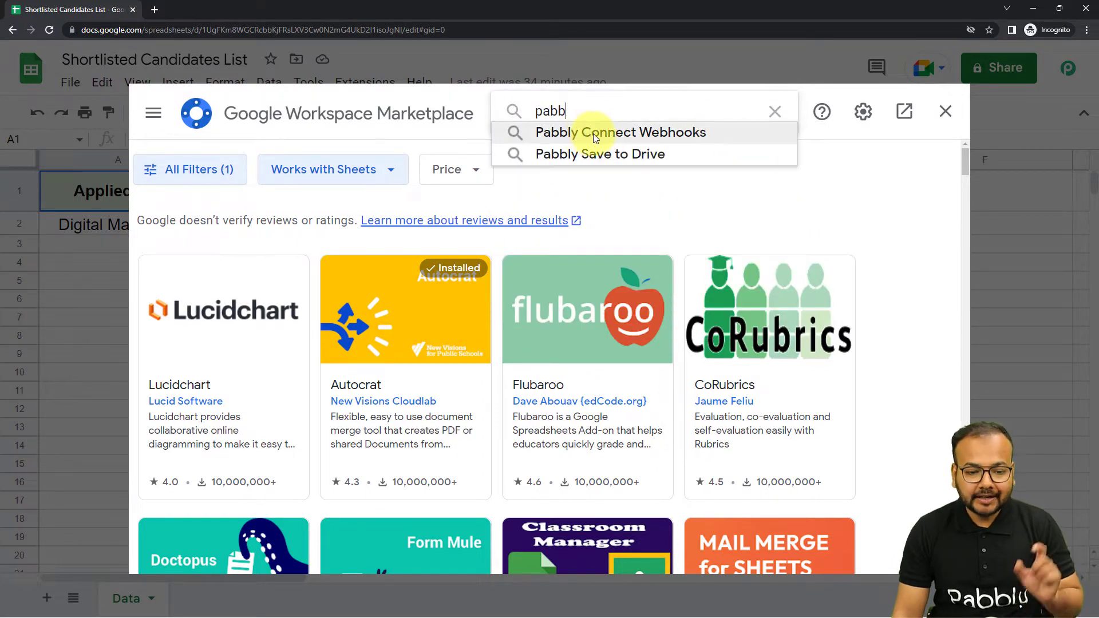
click(603, 135)
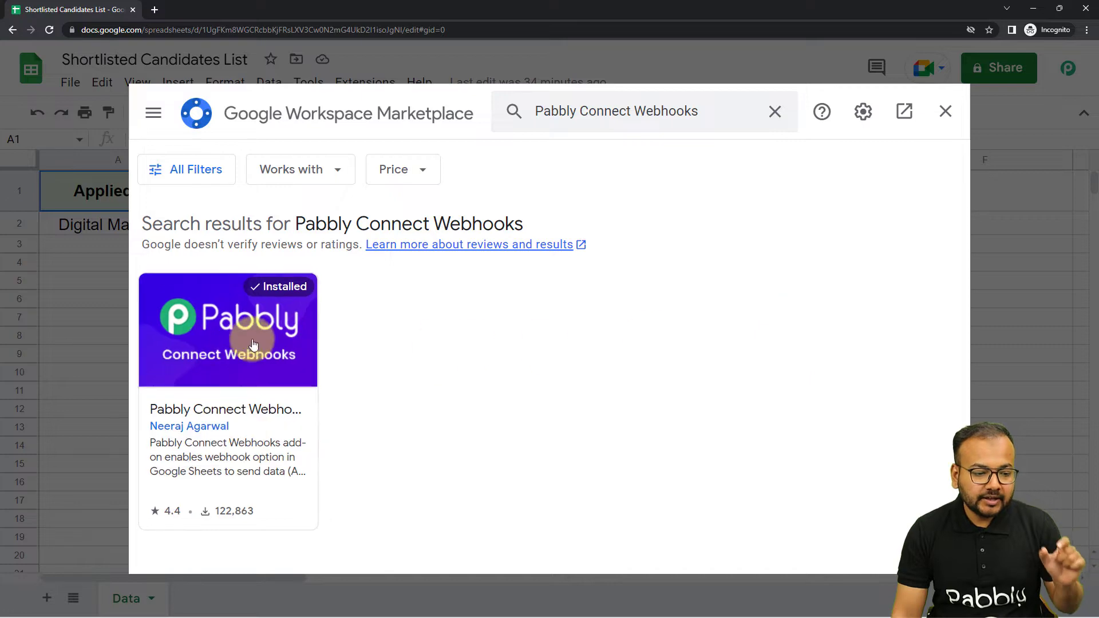
click(945, 111)
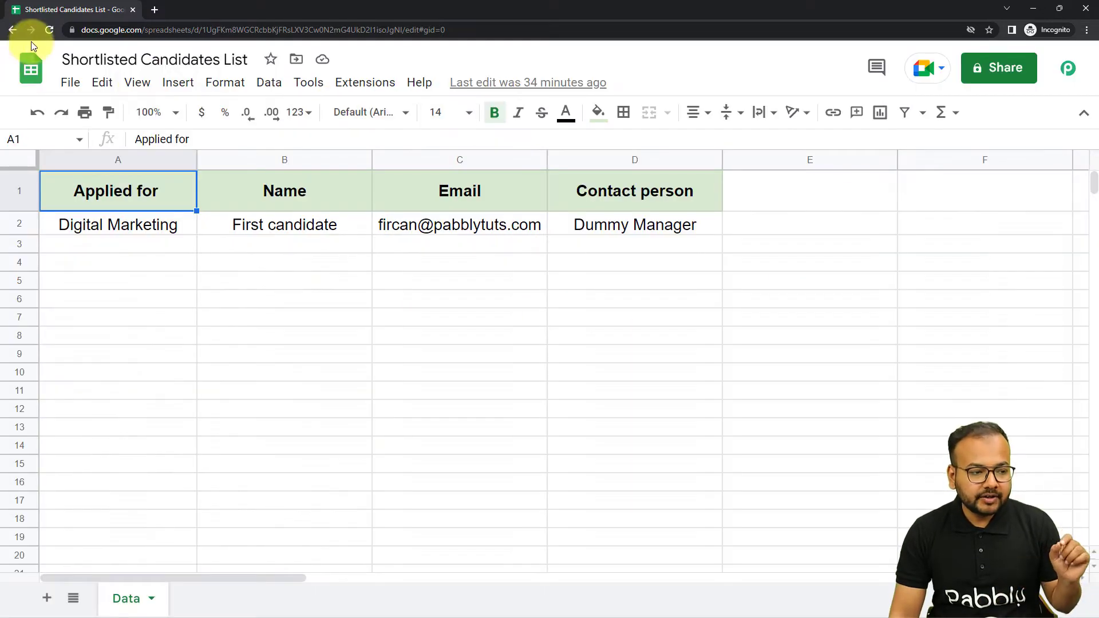
- Reload the spreadsheet and examine the webhook URL and trigger column in the Pabbly Connect Webhooks initial setup, closing it when done
click(53, 32)
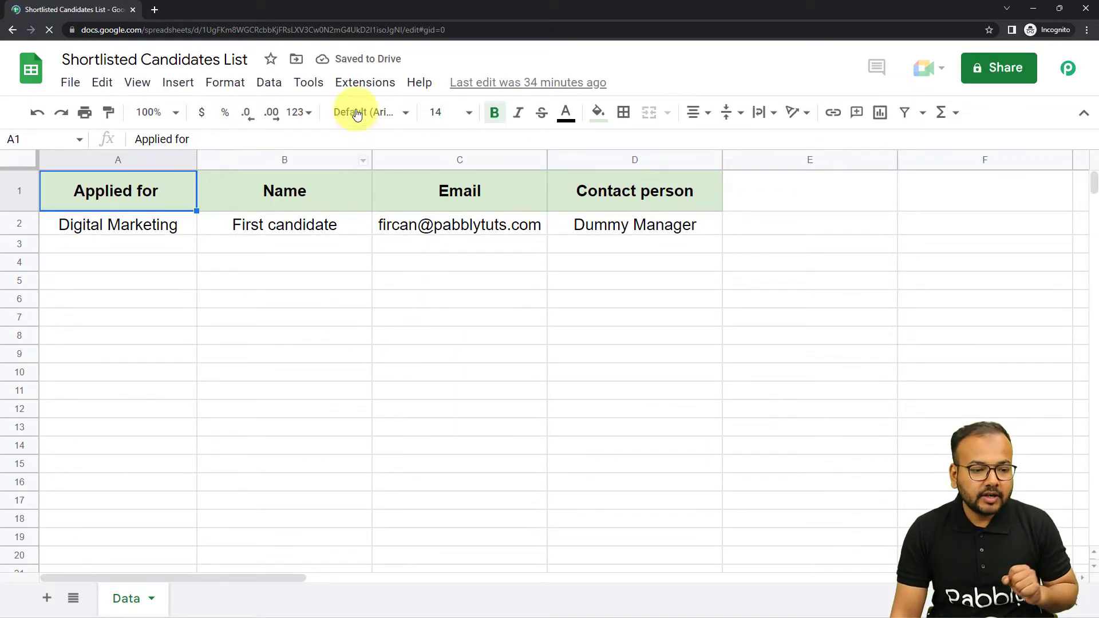
click(355, 84)
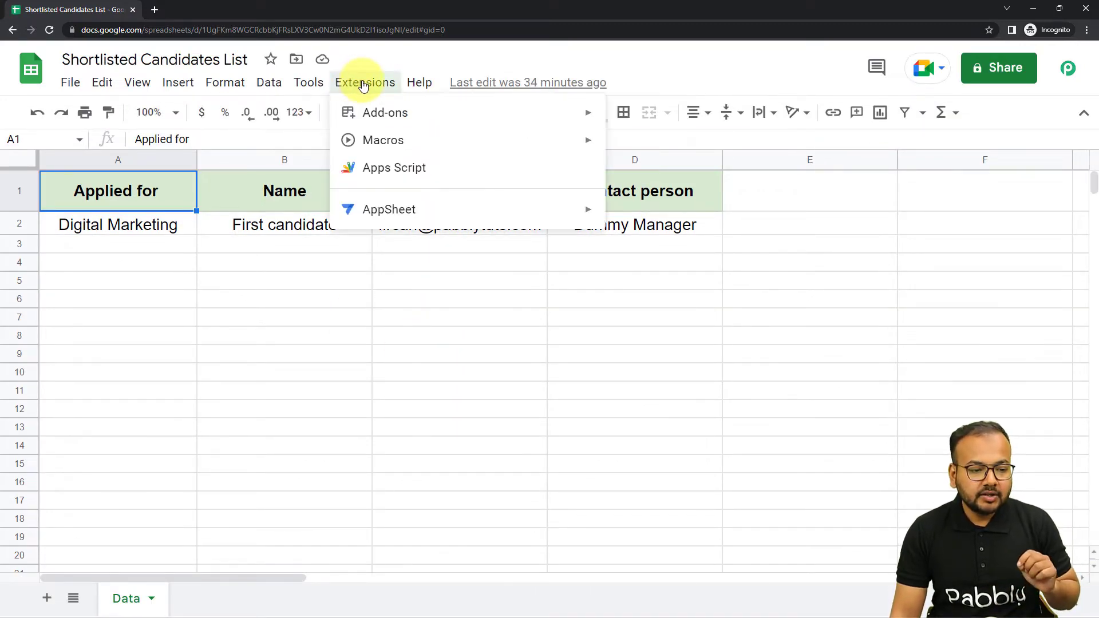
click(309, 82)
mouse_move(337, 81)
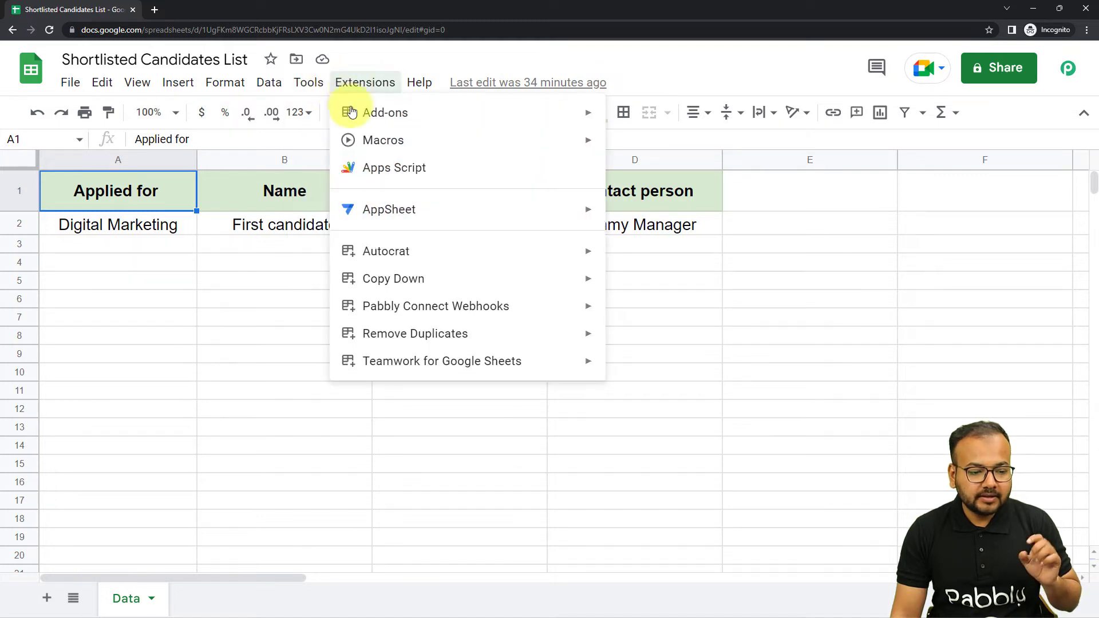
mouse_move(390, 315)
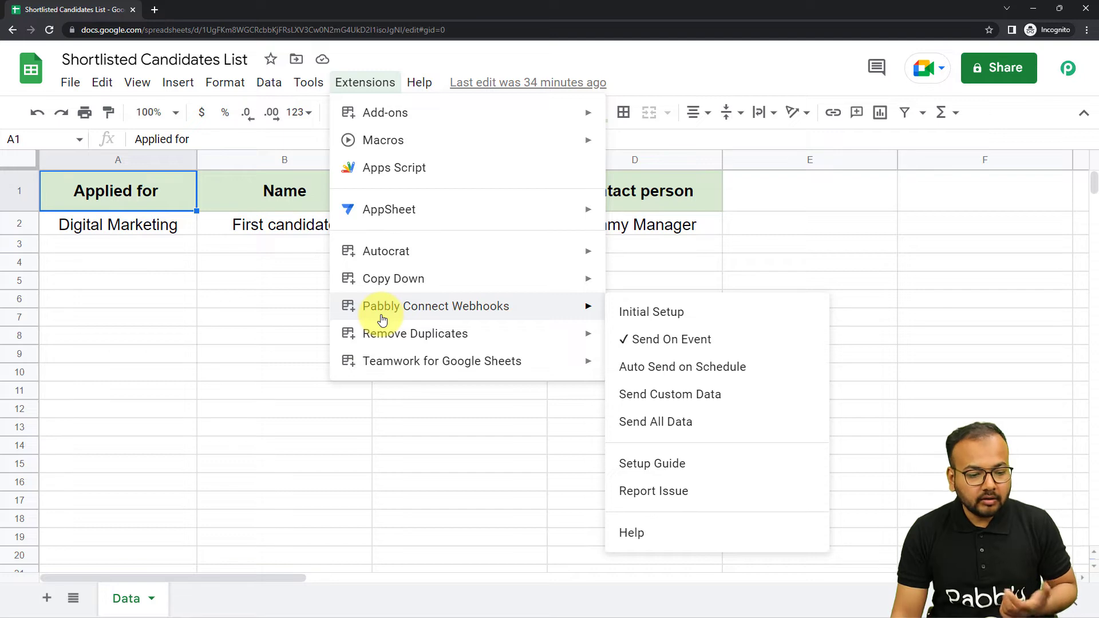
click(654, 315)
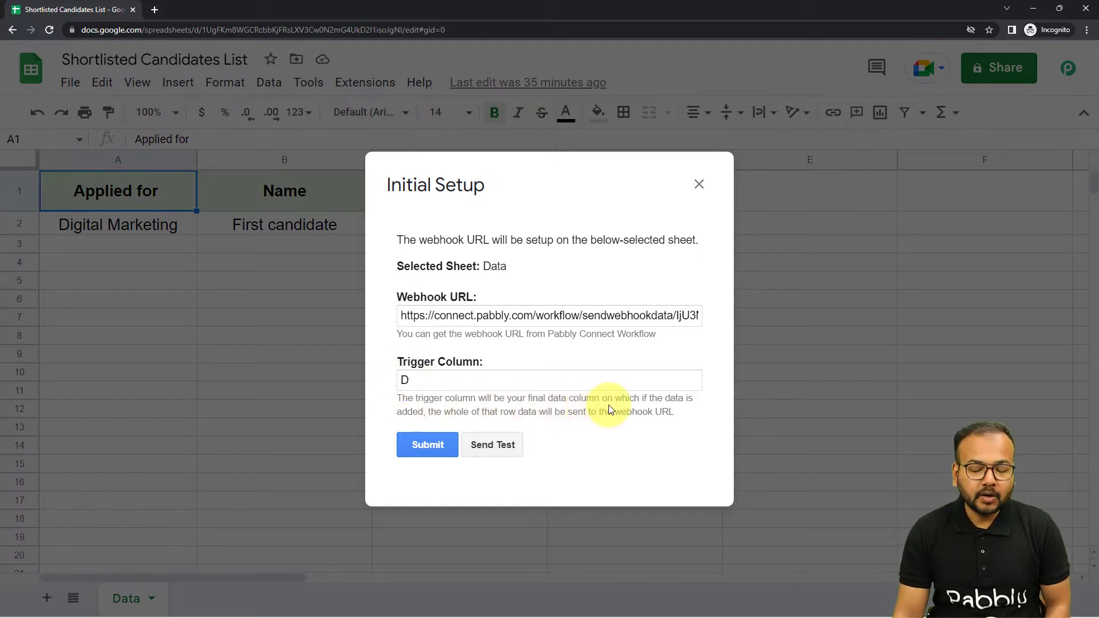
click(699, 184)
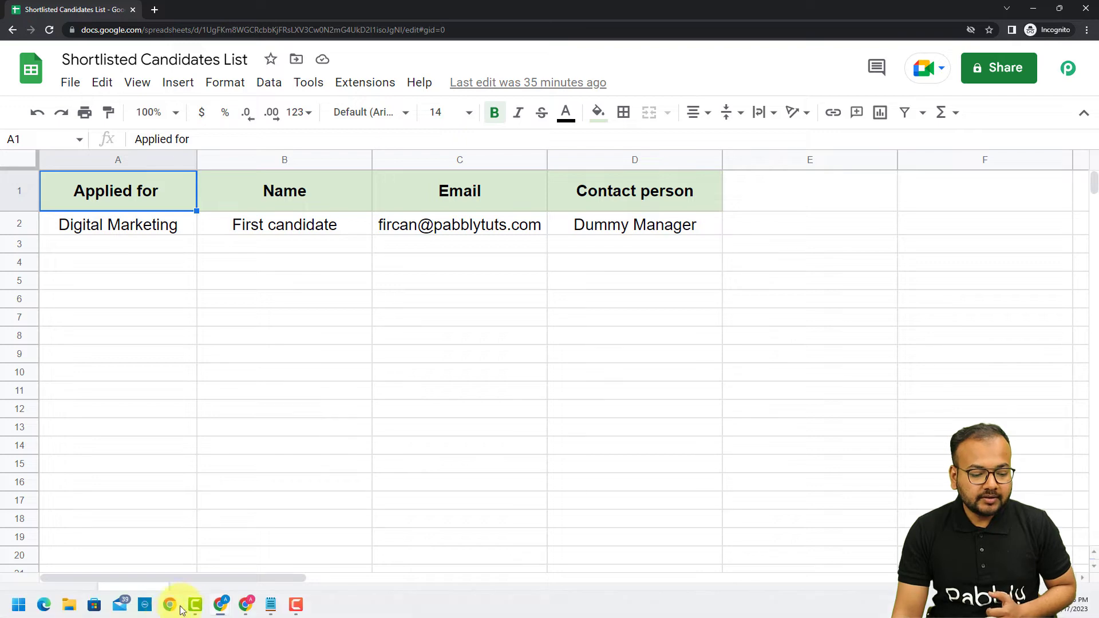
- Copy the trigger's webhook URL from the Pabbly Connect workflow and return to the Shortlisted Candidates List spreadsheet in the incognito window
mouse_move(217, 606)
click(204, 571)
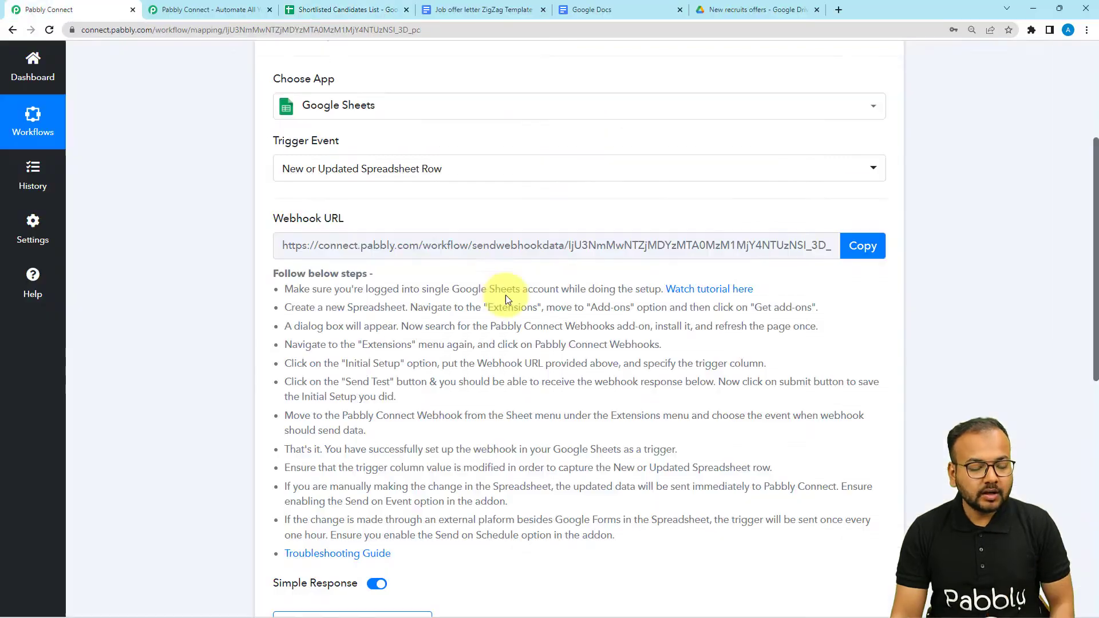
click(864, 246)
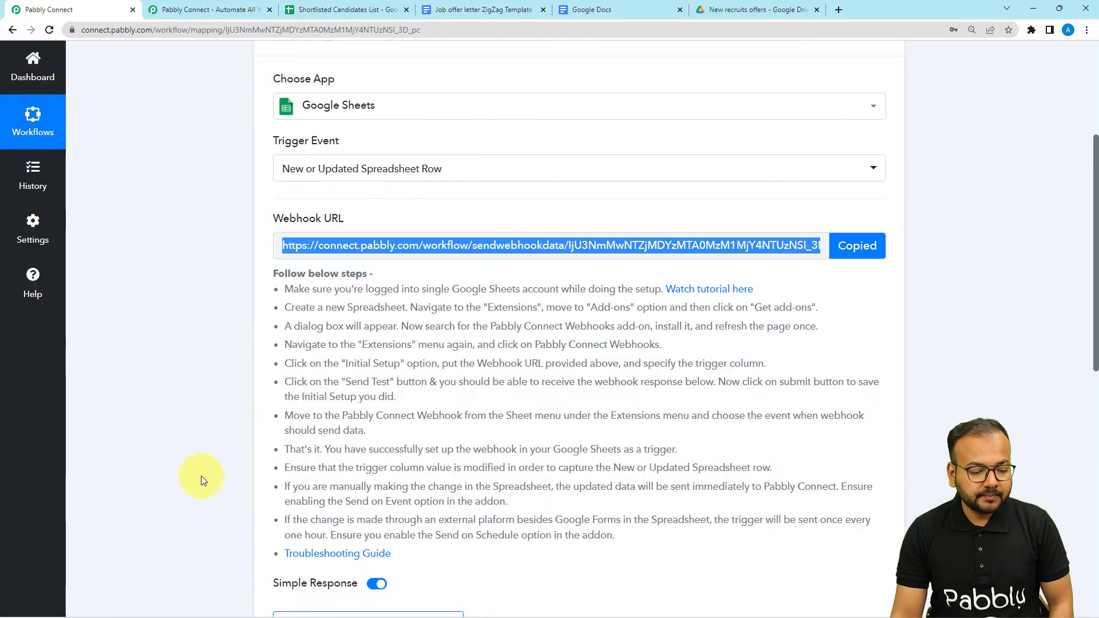
mouse_move(227, 612)
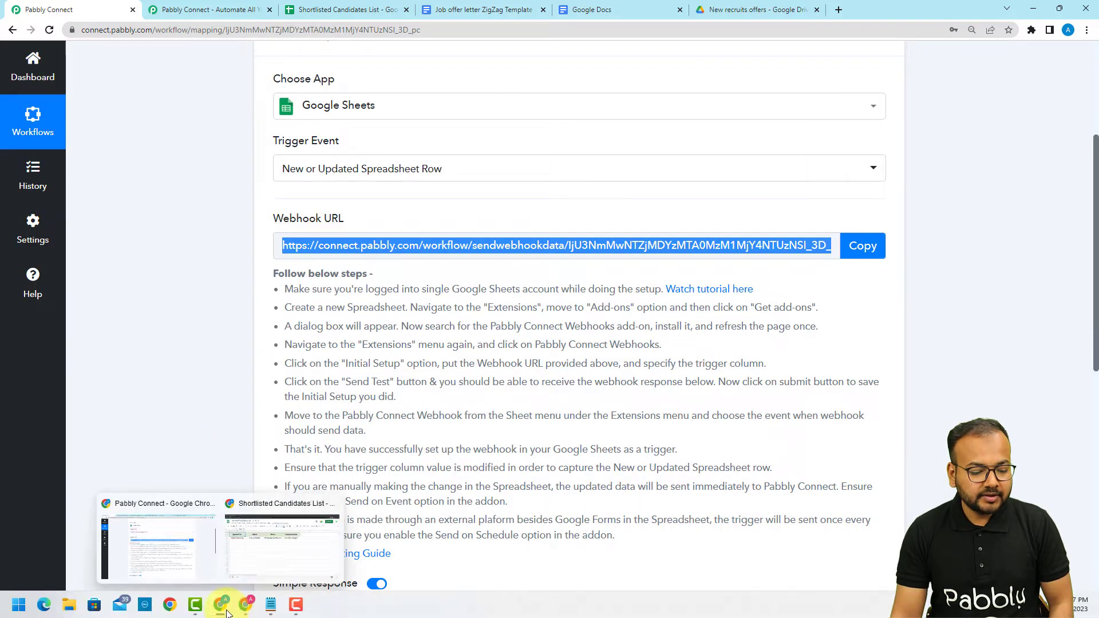
click(231, 557)
- Open the Pabbly Connect Webhooks initial setup for the Data sheet and paste the copied address as its webhook URL
click(357, 84)
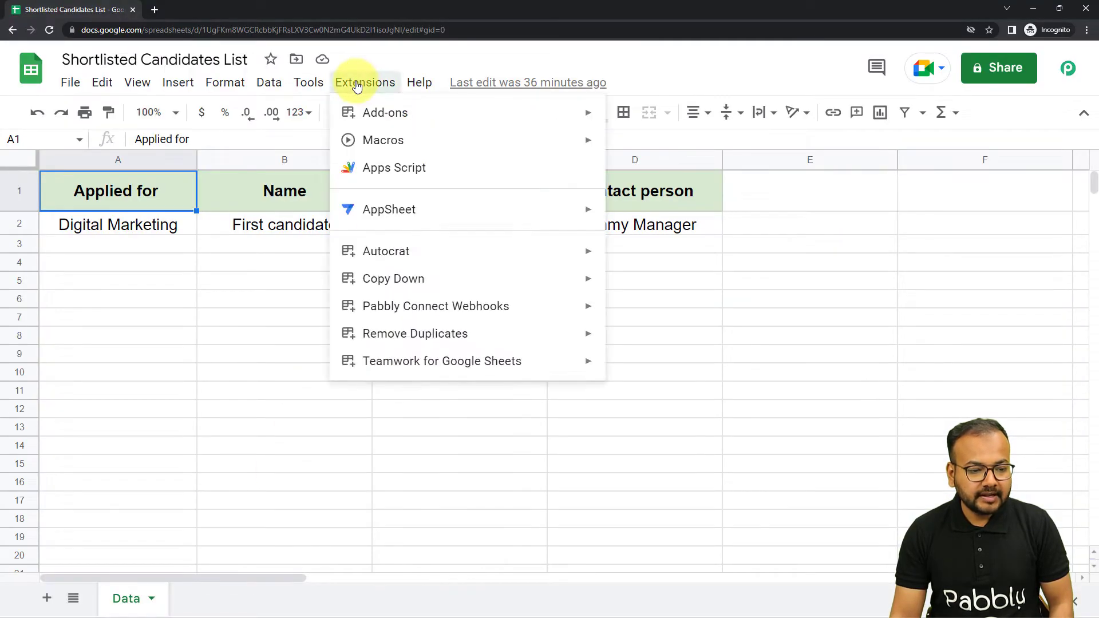
mouse_move(550, 306)
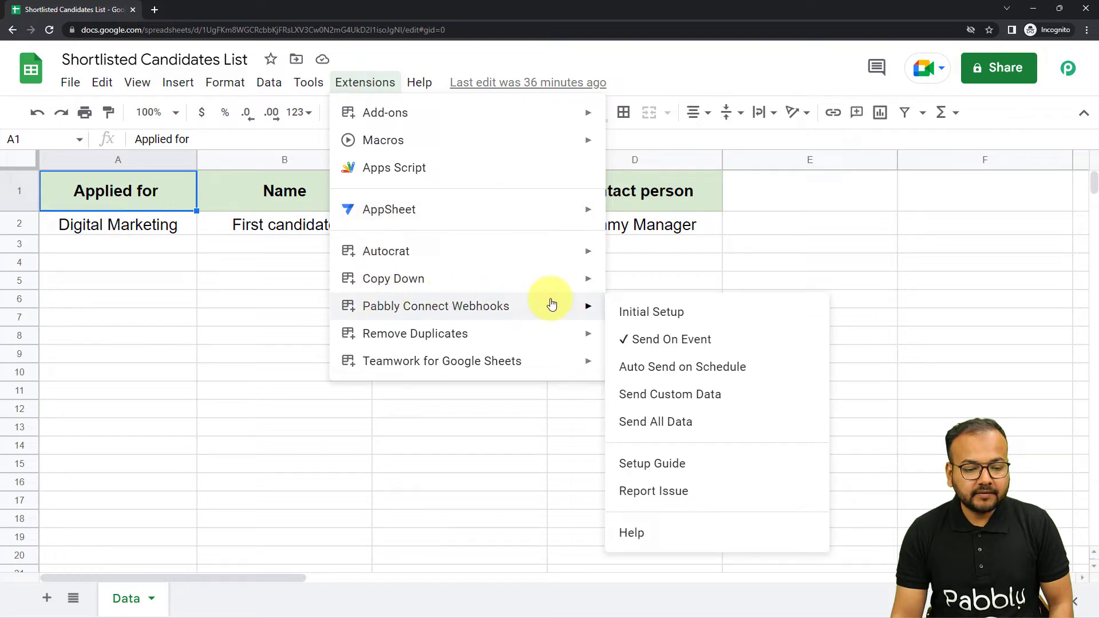
click(625, 315)
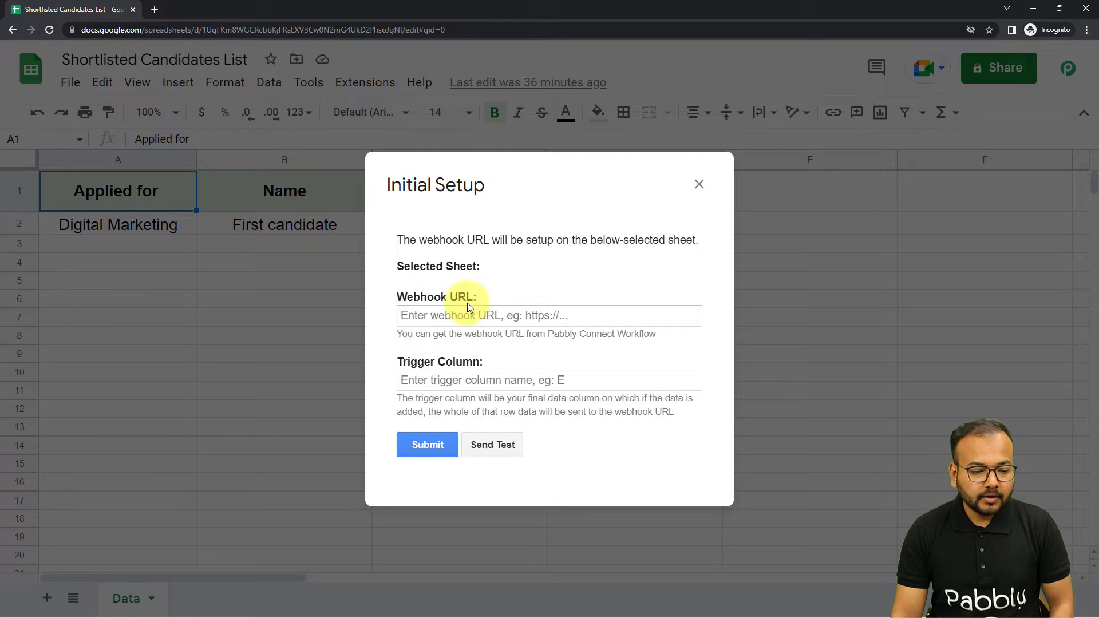
triple_click(421, 320)
key(BackSpace)
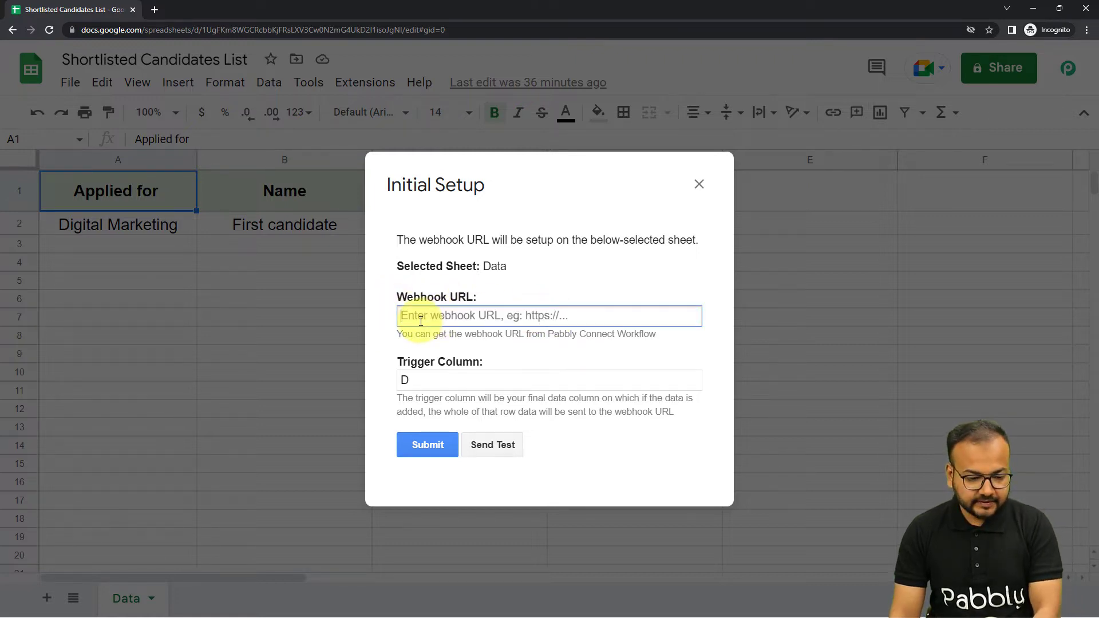
key(ctrl+v)
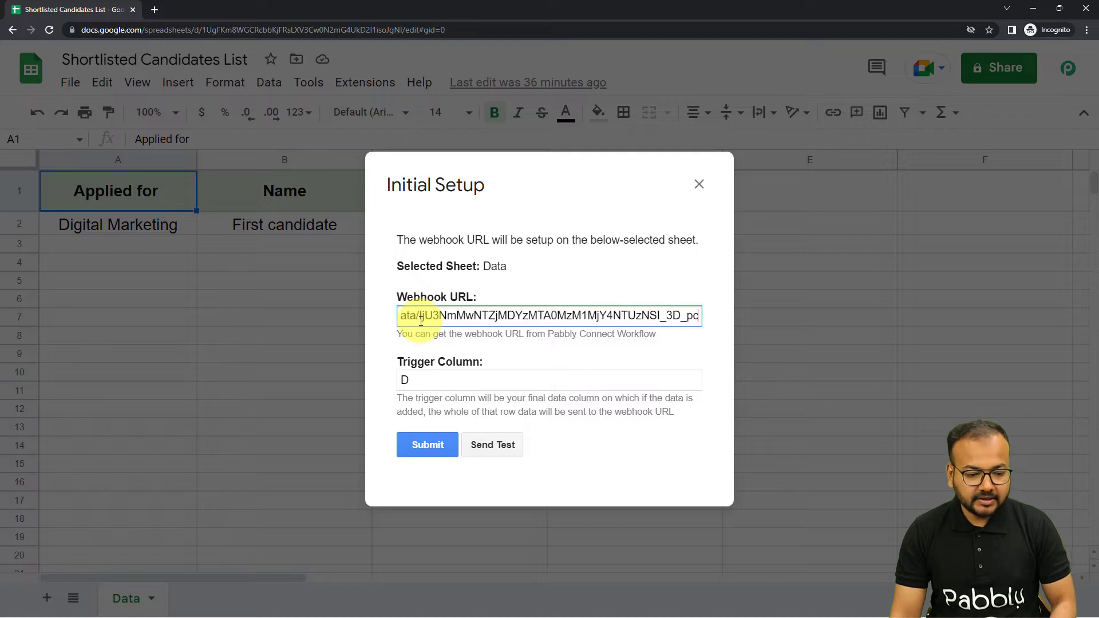
click(466, 350)
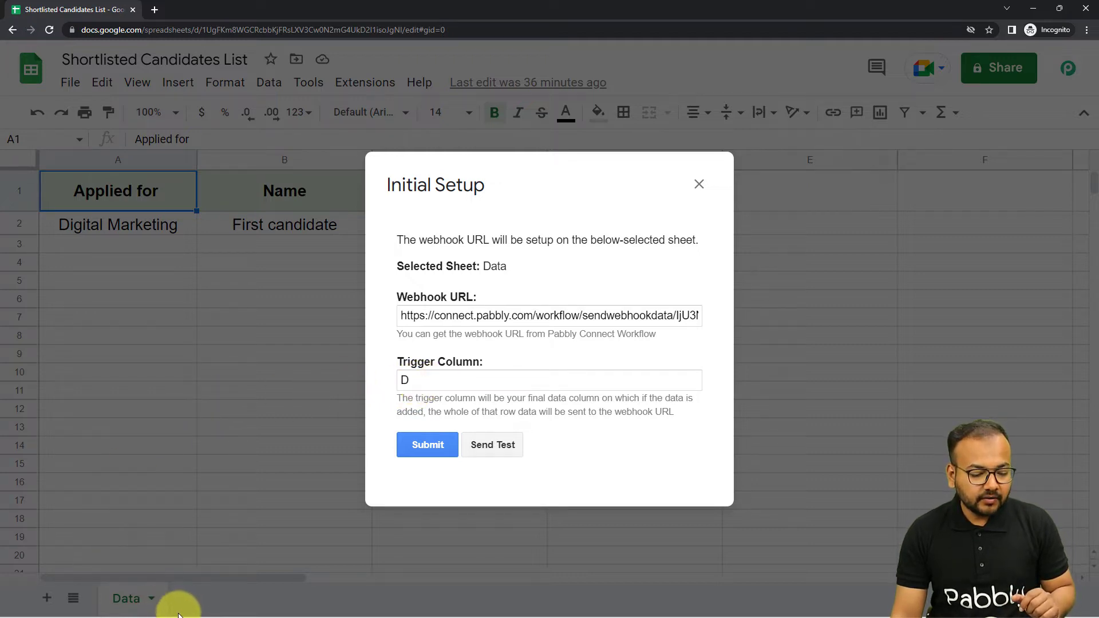
- Switch to the Pabbly Connect workflow and check the trigger's webhook response status below the setup instructions
mouse_move(180, 614)
mouse_move(220, 608)
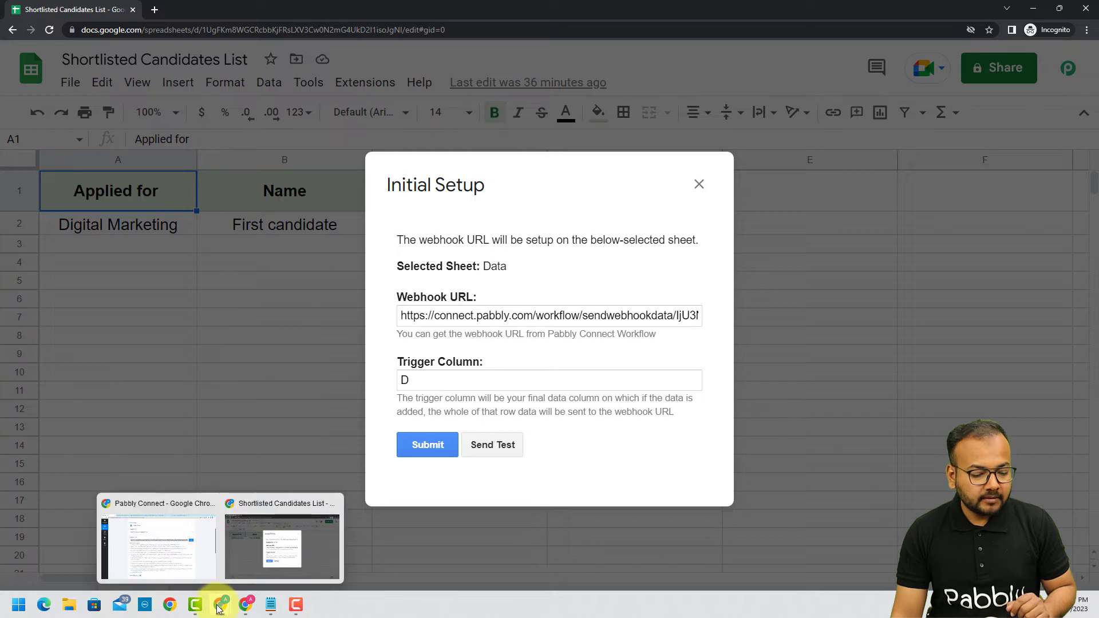
click(202, 558)
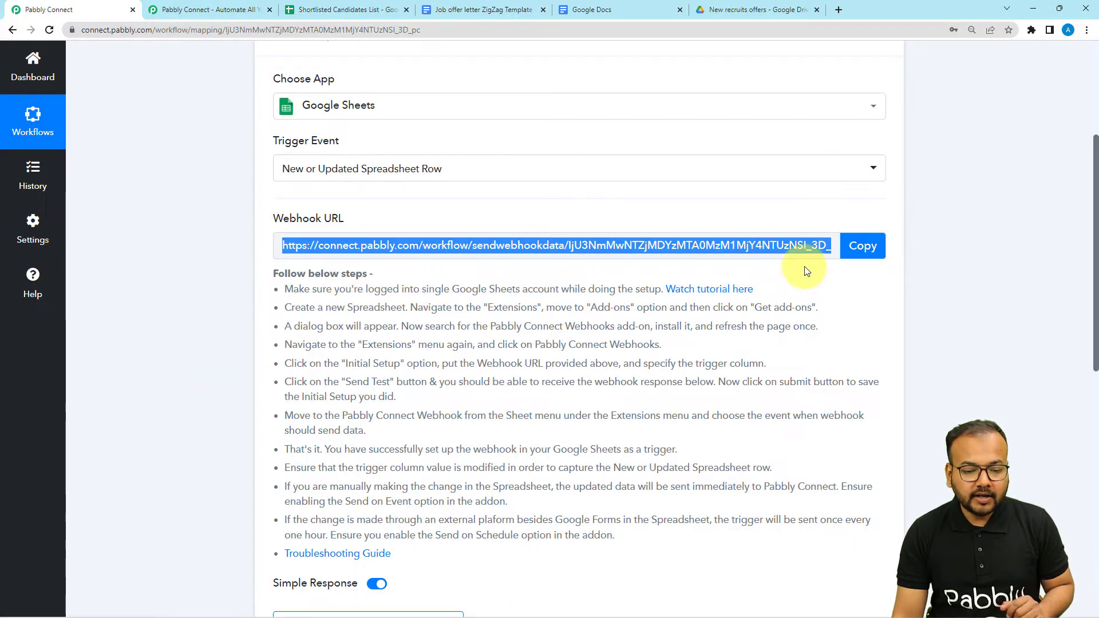
scroll(401, 394, down, 3)
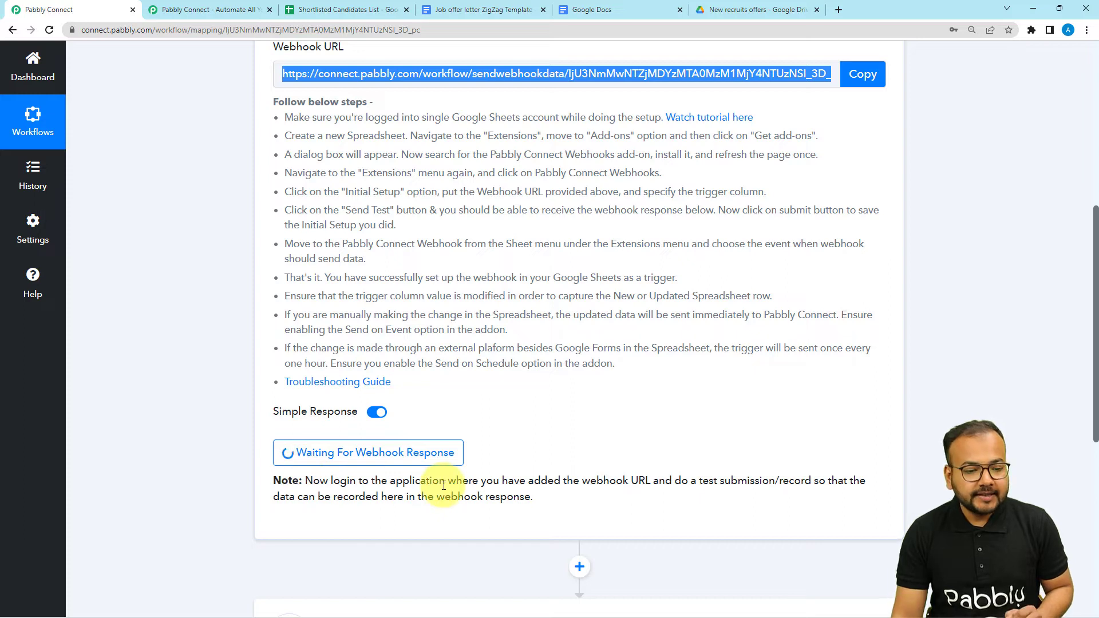
scroll(480, 484, down, 1)
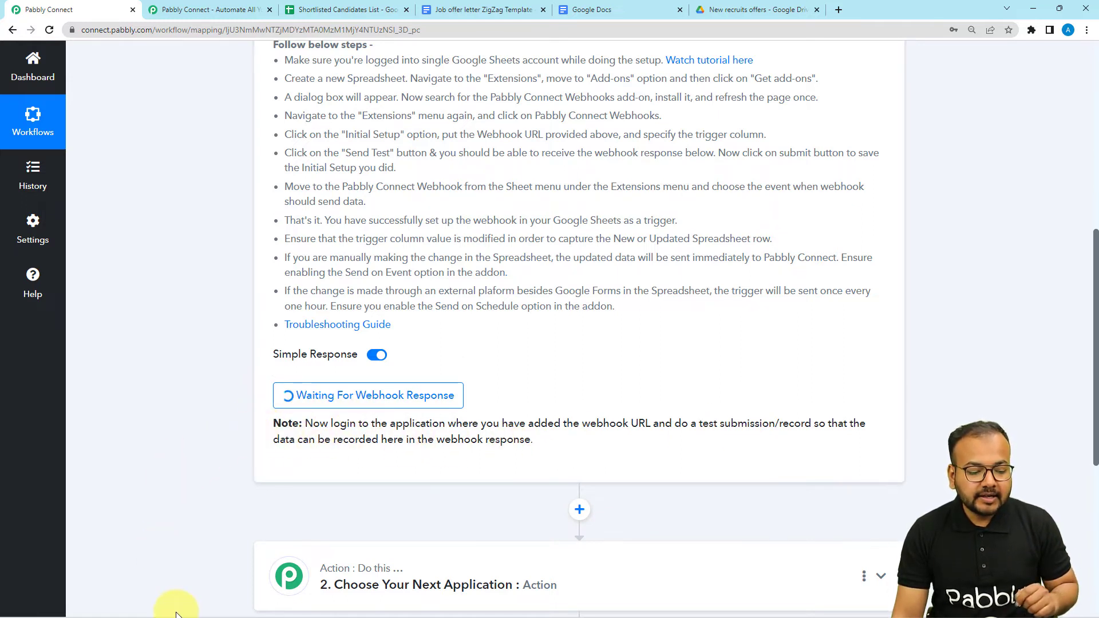
mouse_move(237, 604)
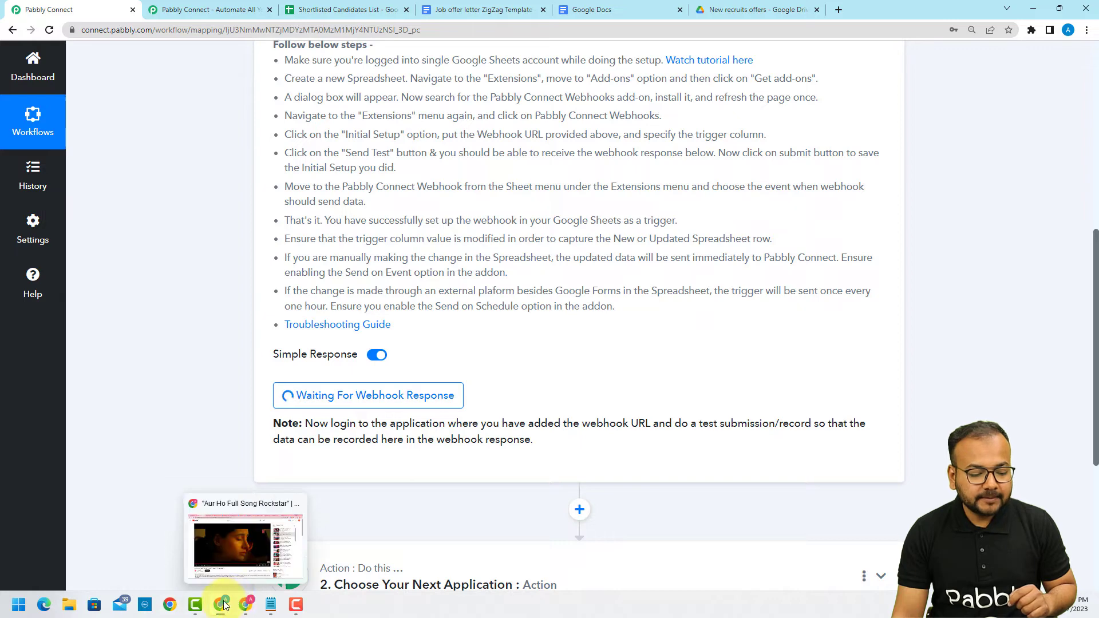
- Send test data from the spreadsheet's initial setup to the webhook, and submit and close the setup
click(239, 558)
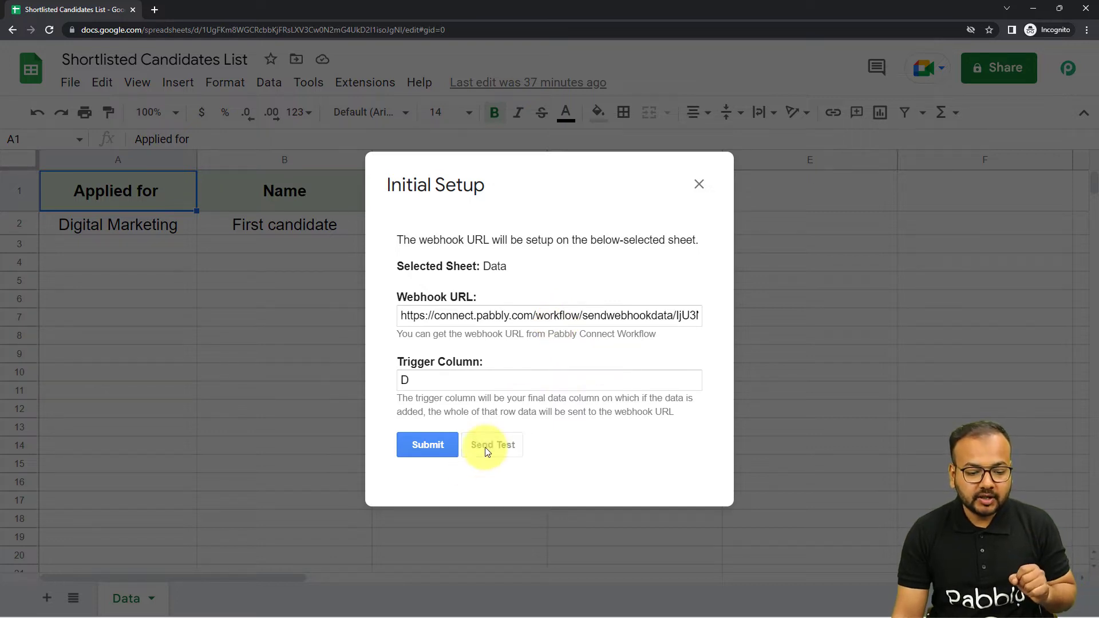
scroll(560, 441, down, 1)
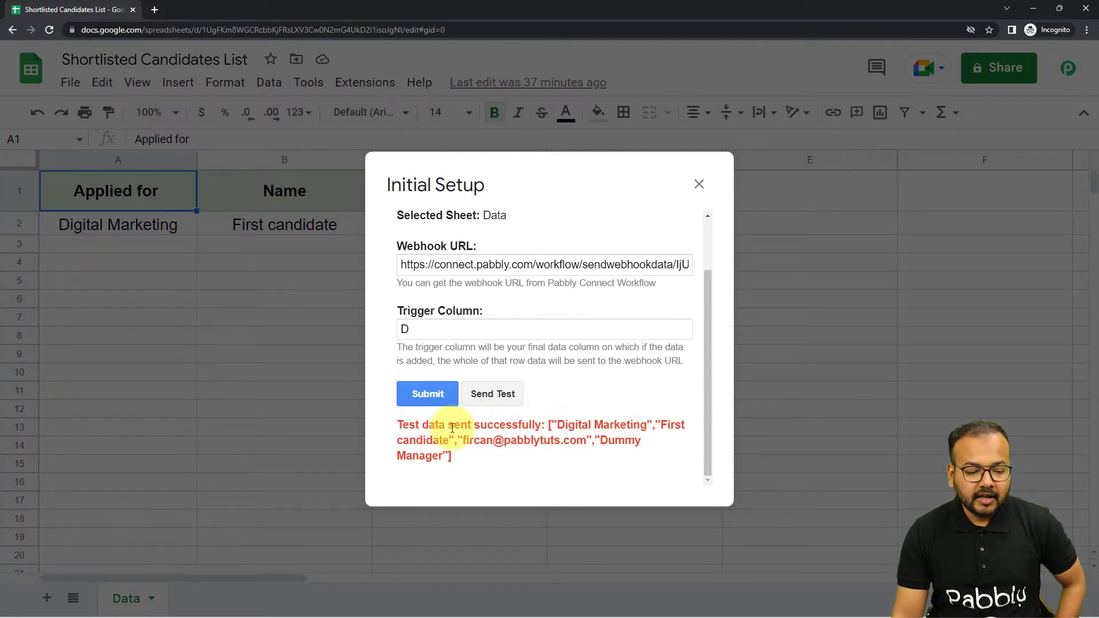
click(430, 393)
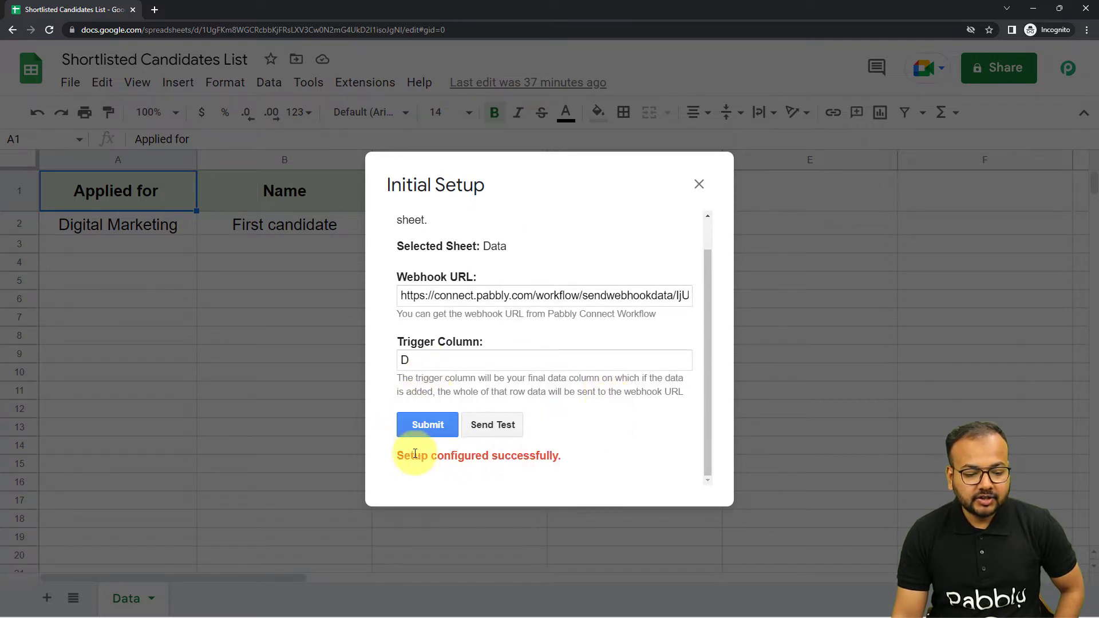
click(698, 185)
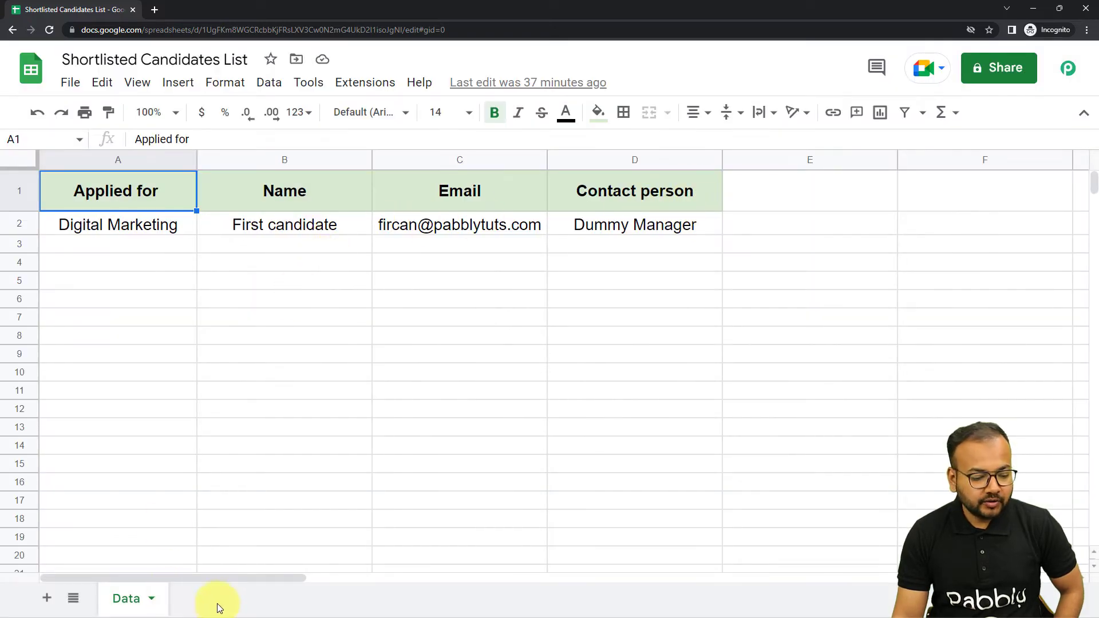
- Switch to Pabbly Connect and compare the received webhook response with the candidate row in the spreadsheet
mouse_move(221, 611)
click(173, 564)
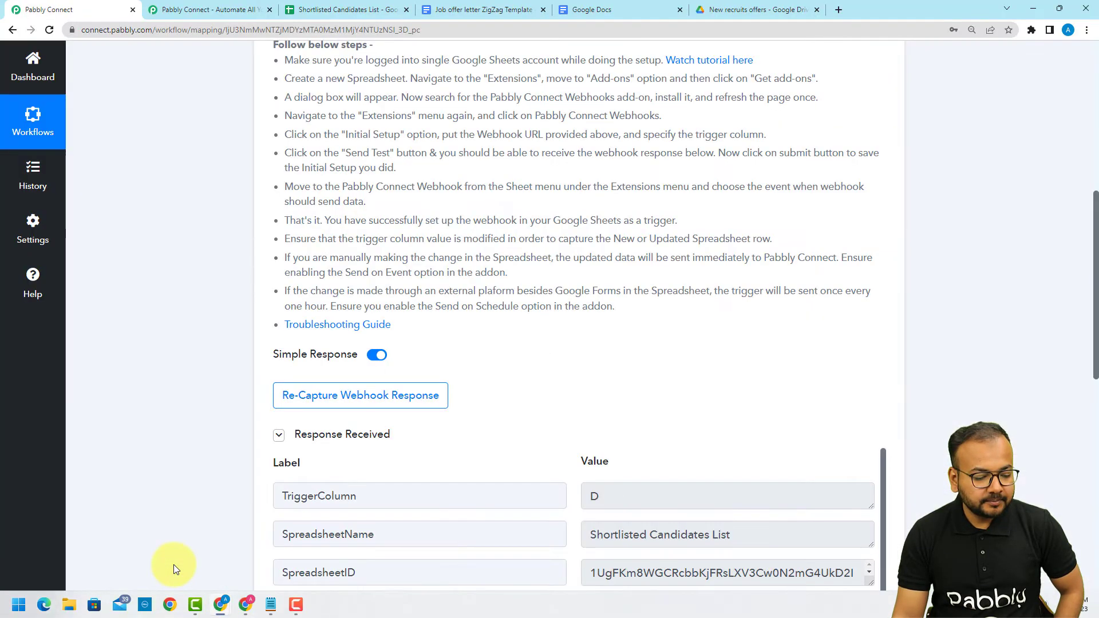
scroll(168, 407, down, 6)
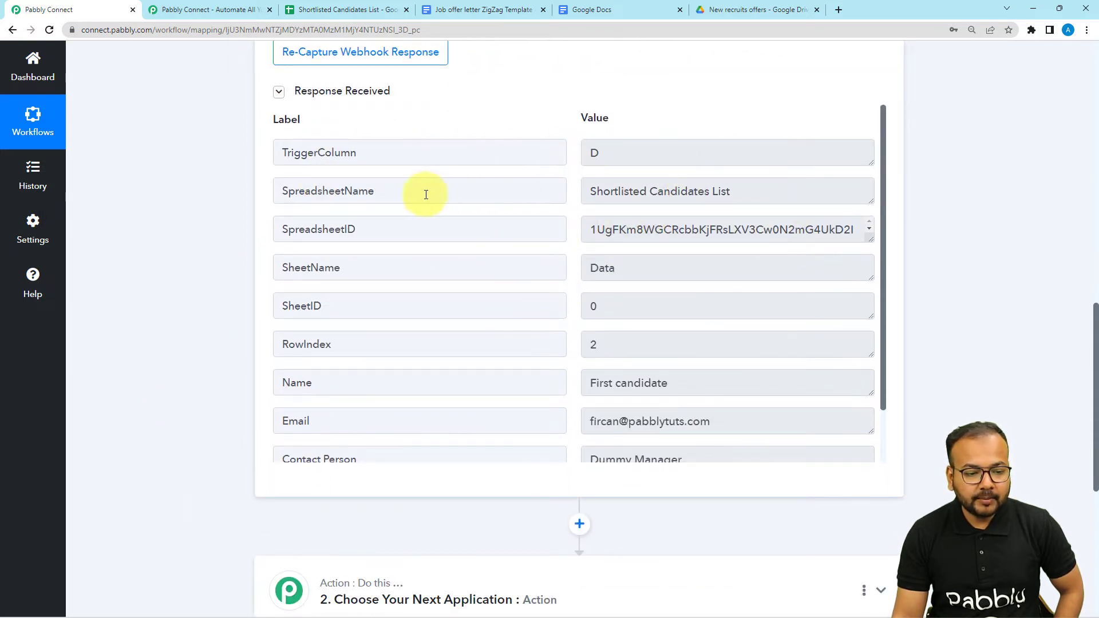
scroll(444, 309, down, 1)
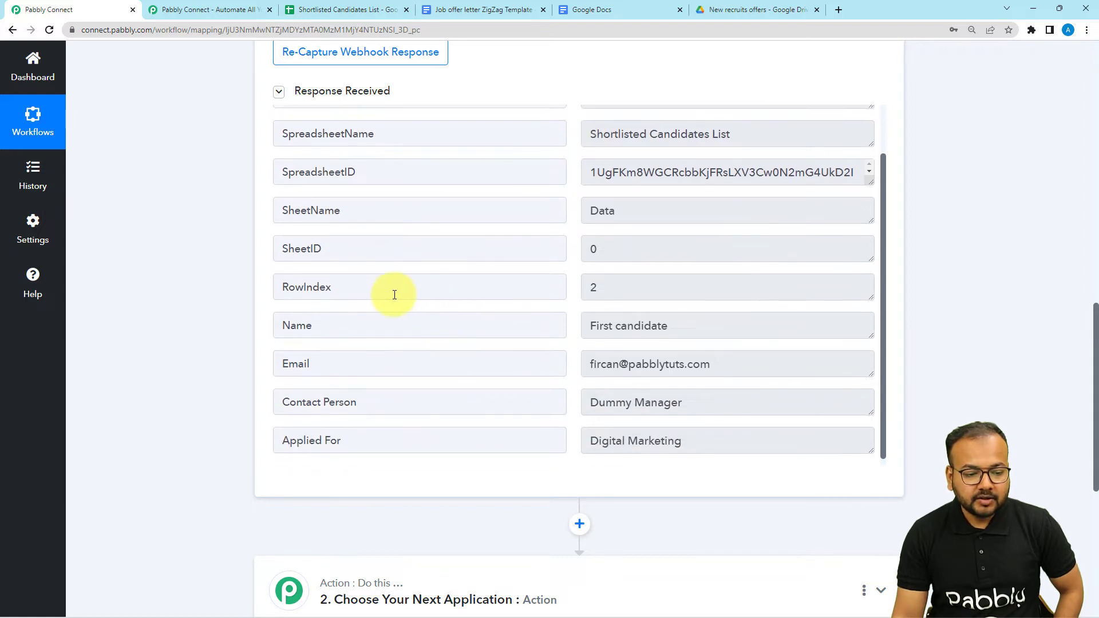
scroll(449, 351, down, 1)
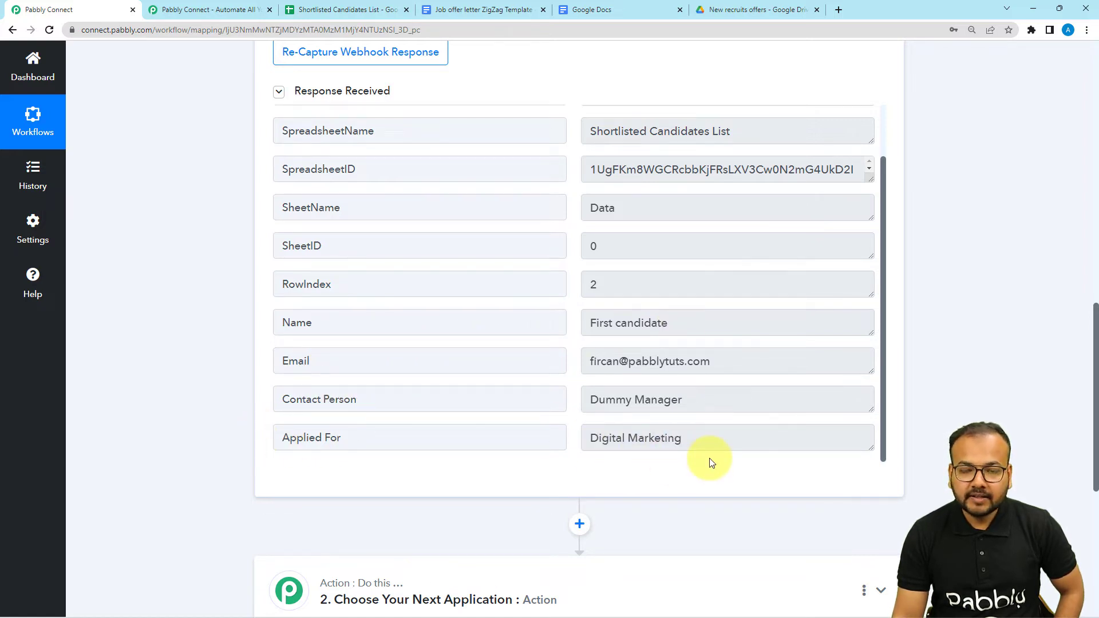
click(304, 10)
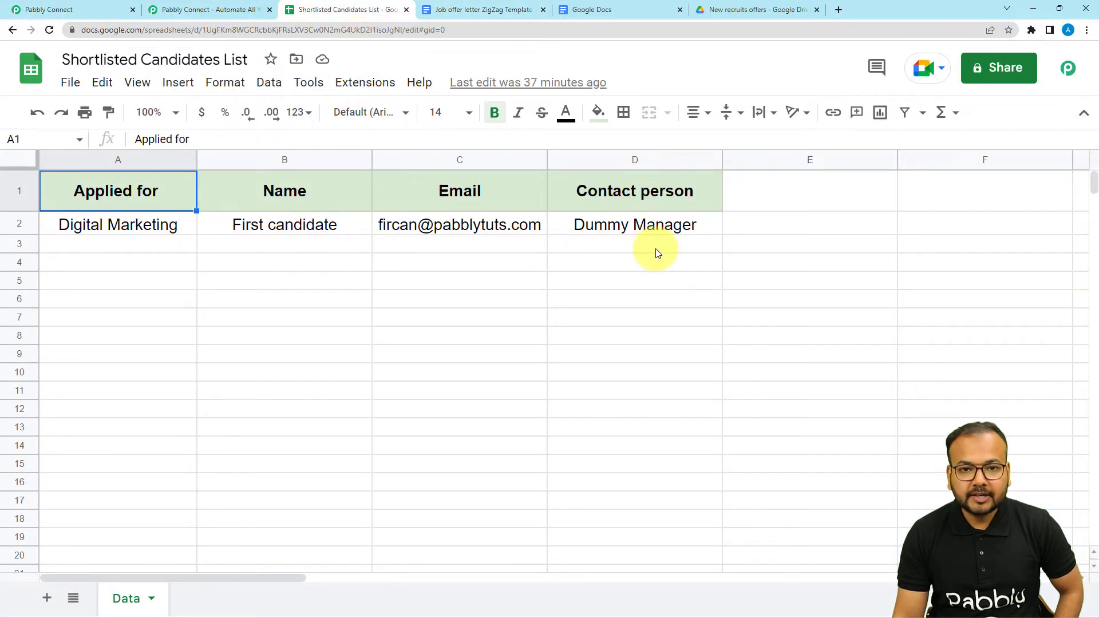
click(87, 10)
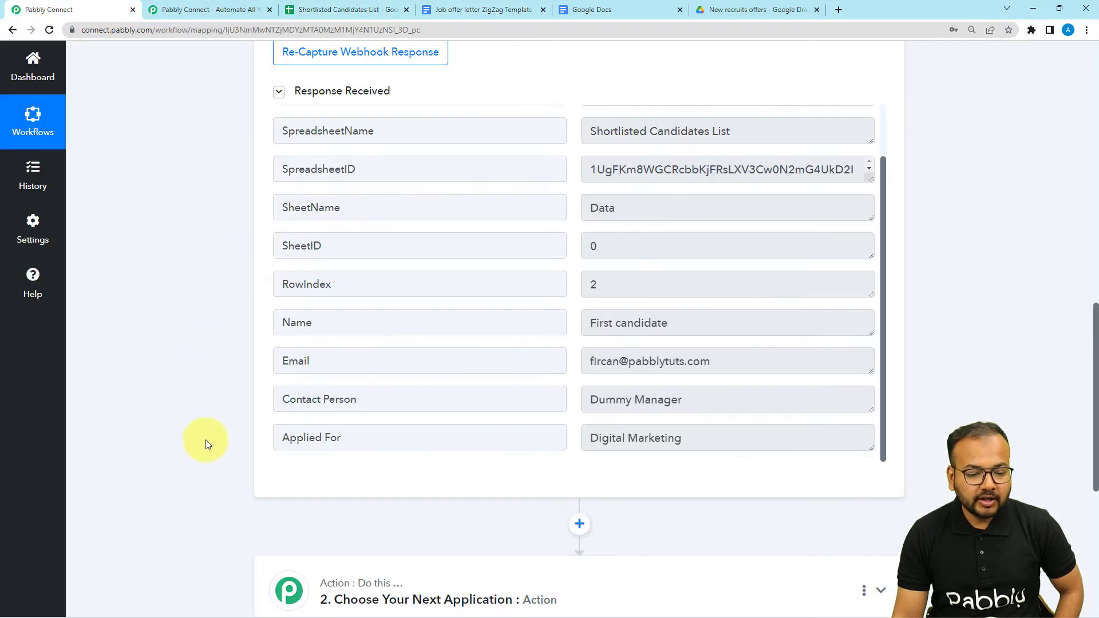
- Return to the incognito spreadsheet and check the Send On Event setting of the Pabbly Connect Webhooks add-on
mouse_move(194, 610)
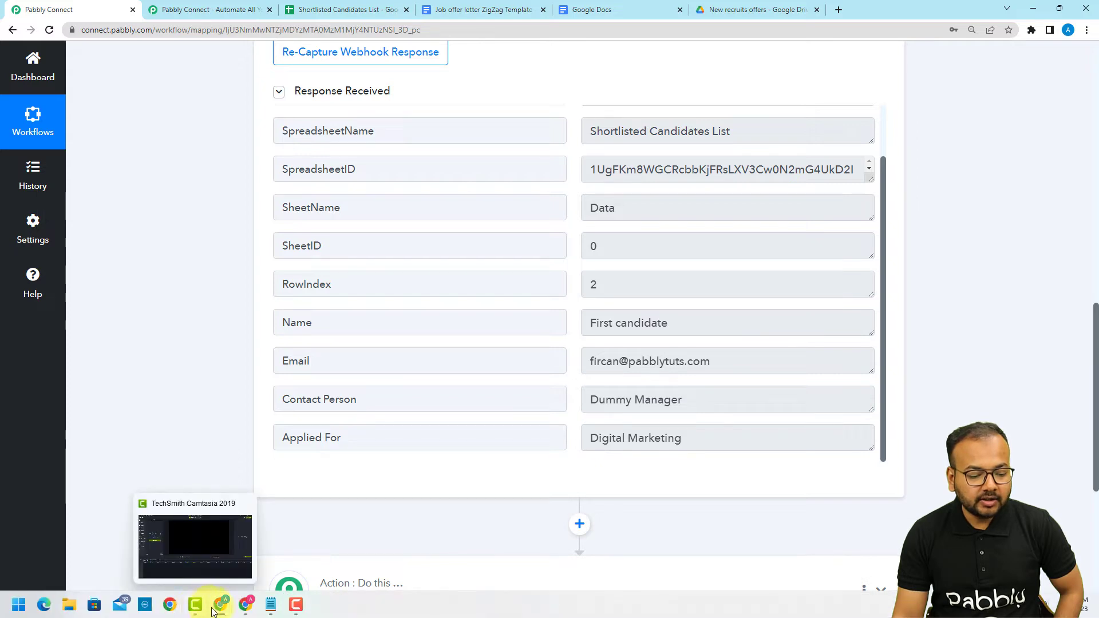
click(234, 561)
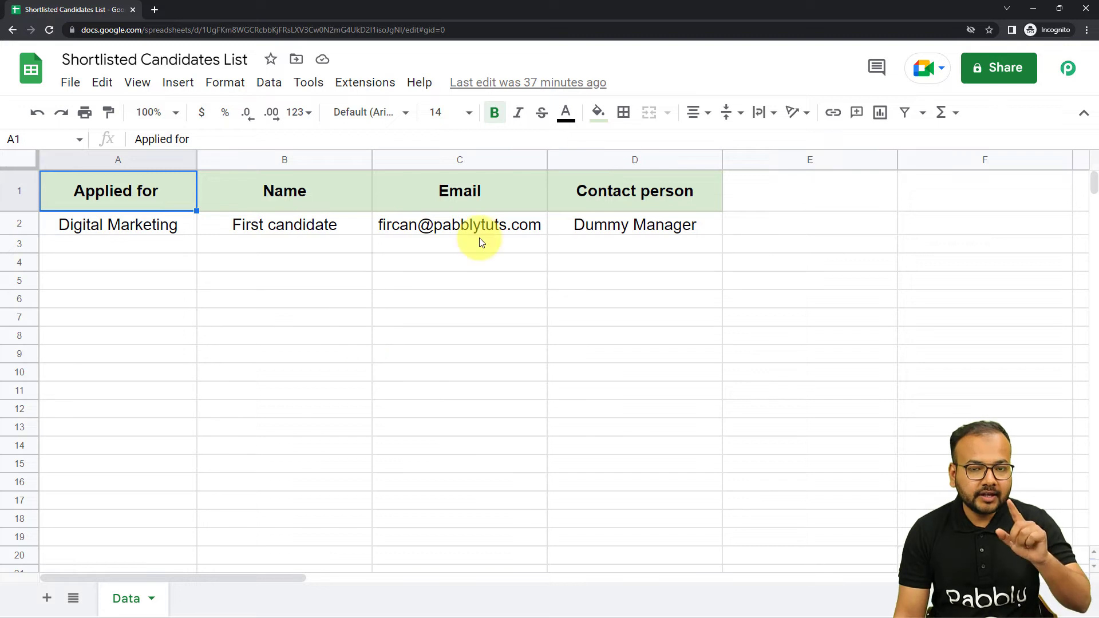
click(376, 88)
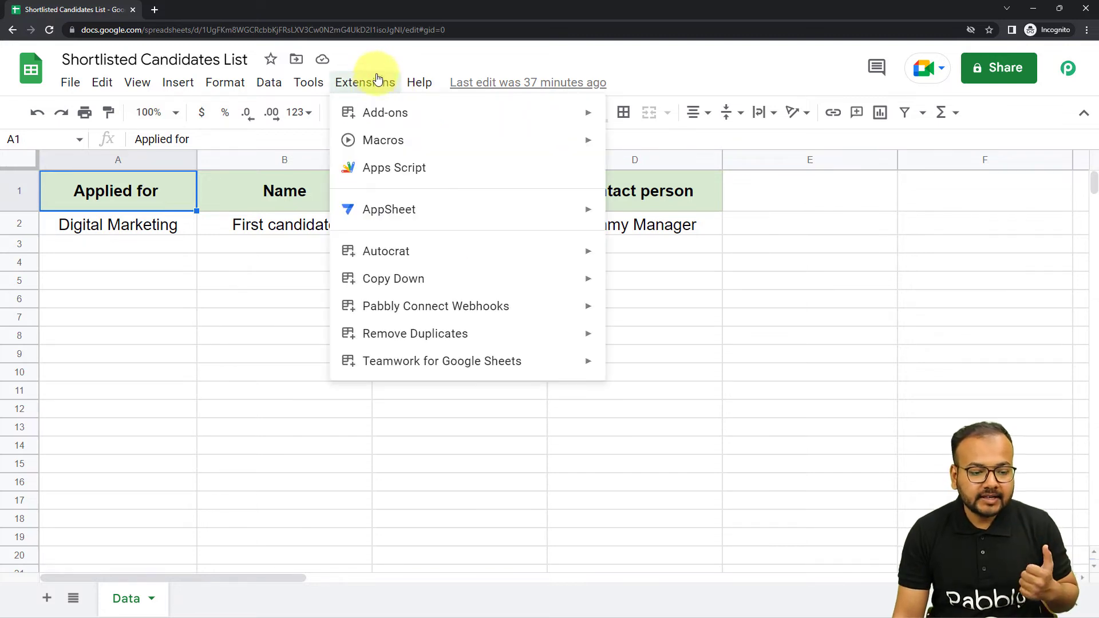
mouse_move(367, 318)
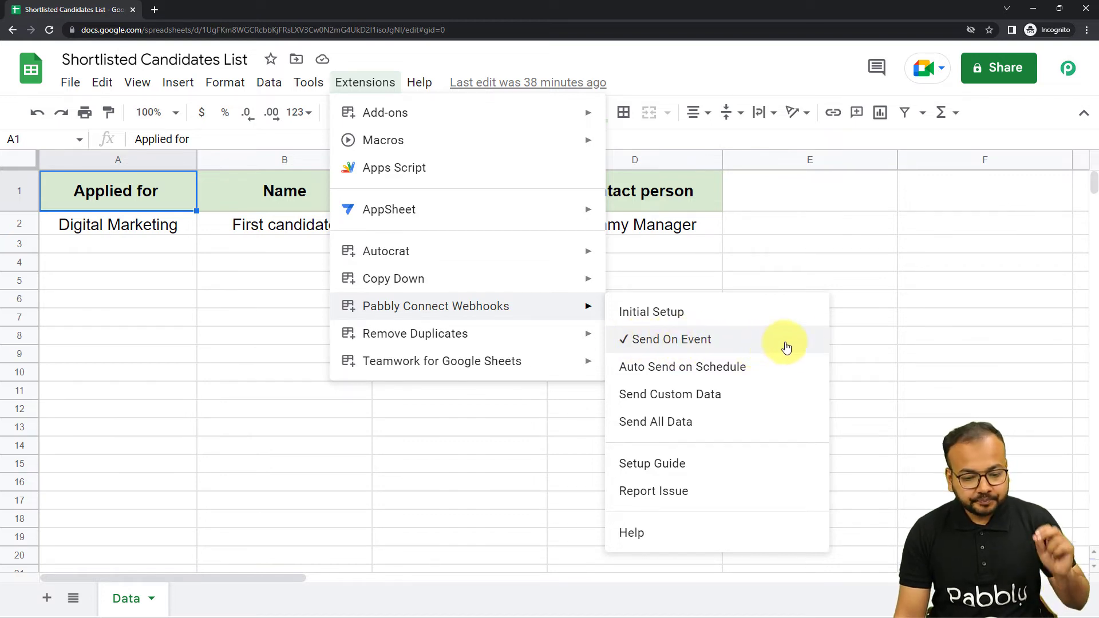
click(859, 347)
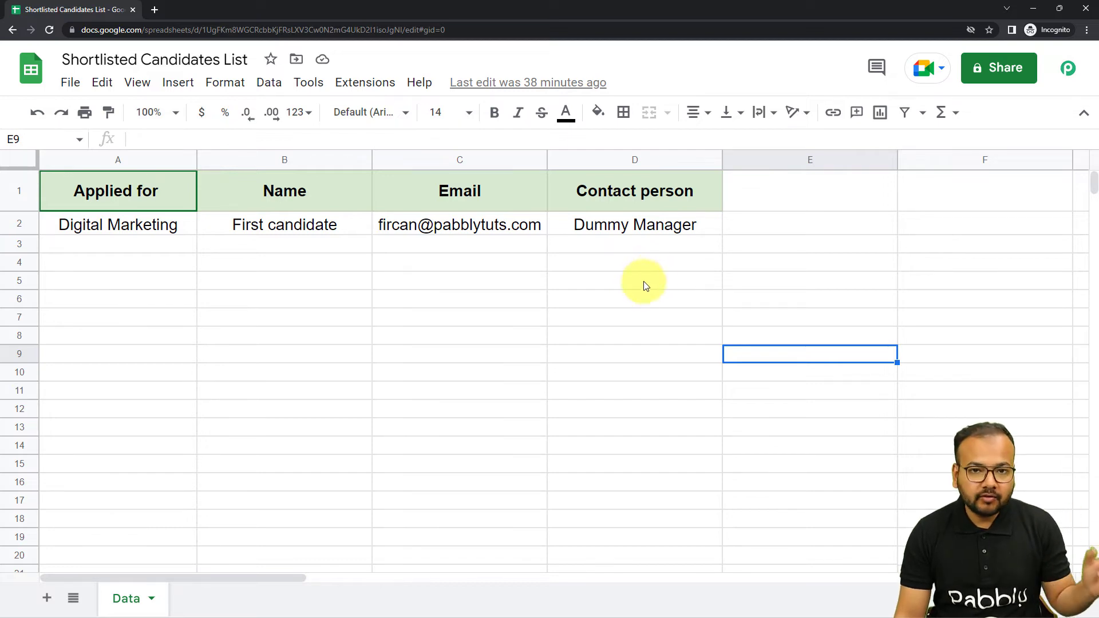
- Minimize the incognito spreadsheet and review the captured candidate fields and the empty action step in the Pabbly Connect workflow
click(1034, 13)
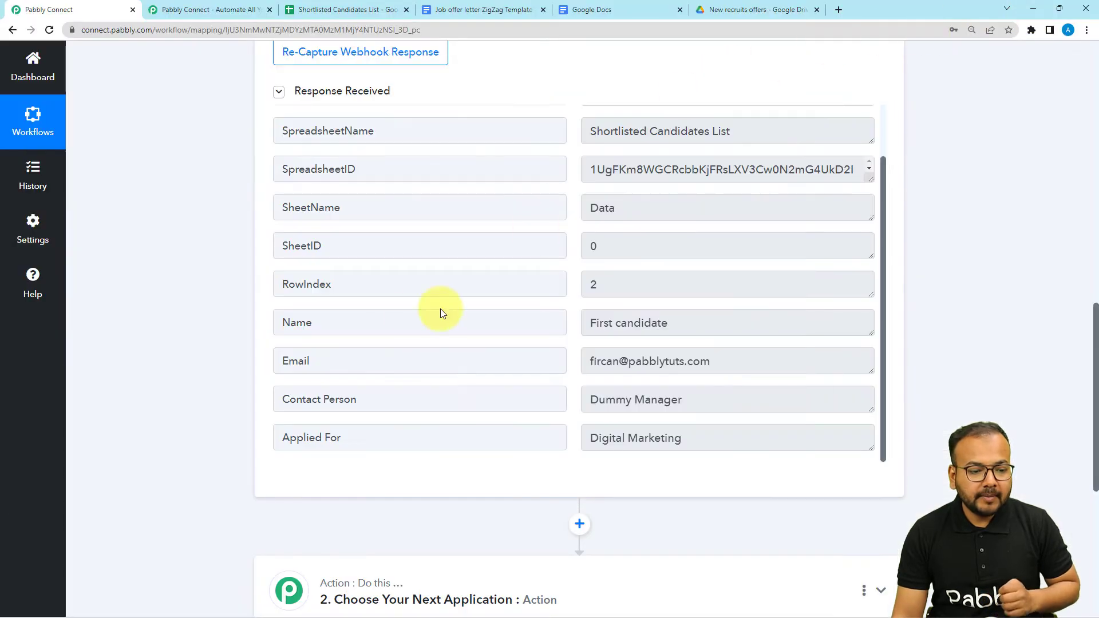
scroll(143, 260, down, 3)
scroll(144, 260, down, 3)
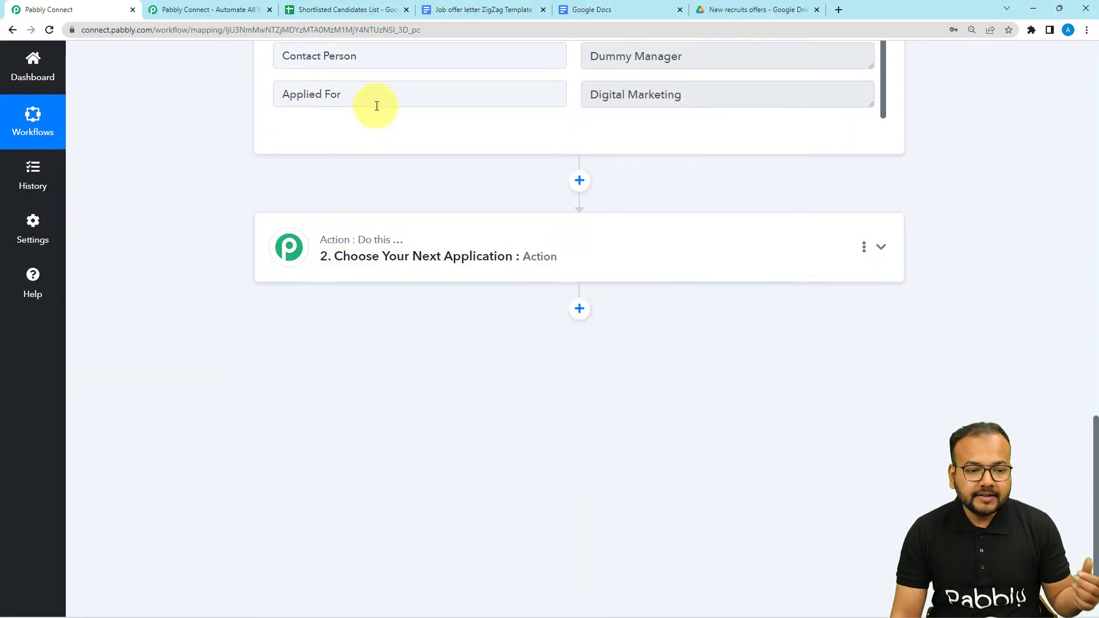
scroll(379, 173, up, 2)
scroll(379, 173, up, 1)
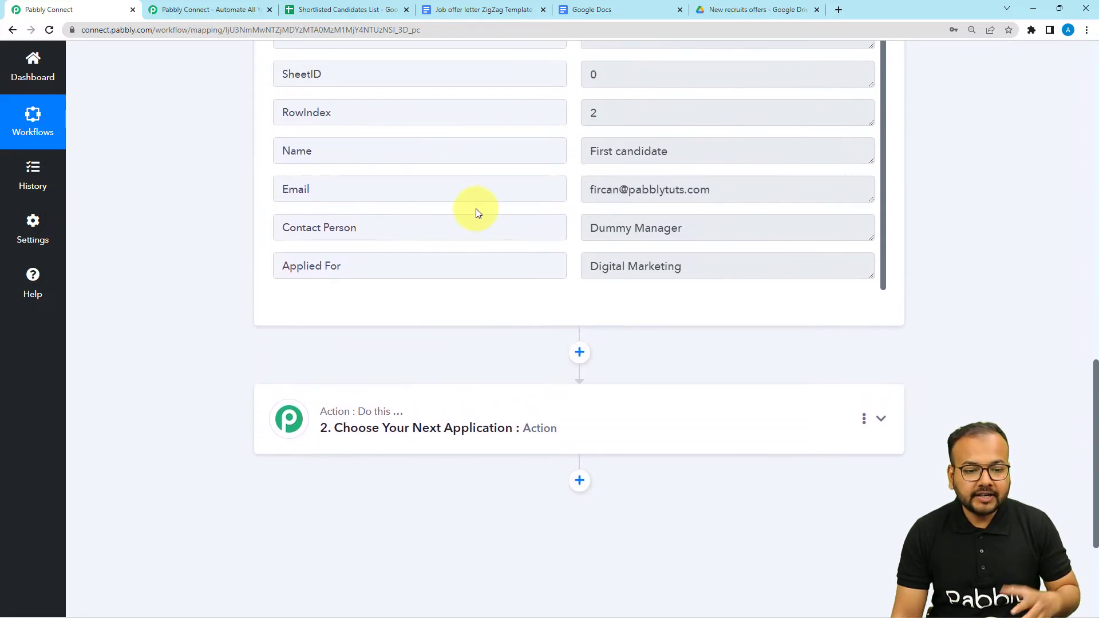
scroll(143, 189, down, 3)
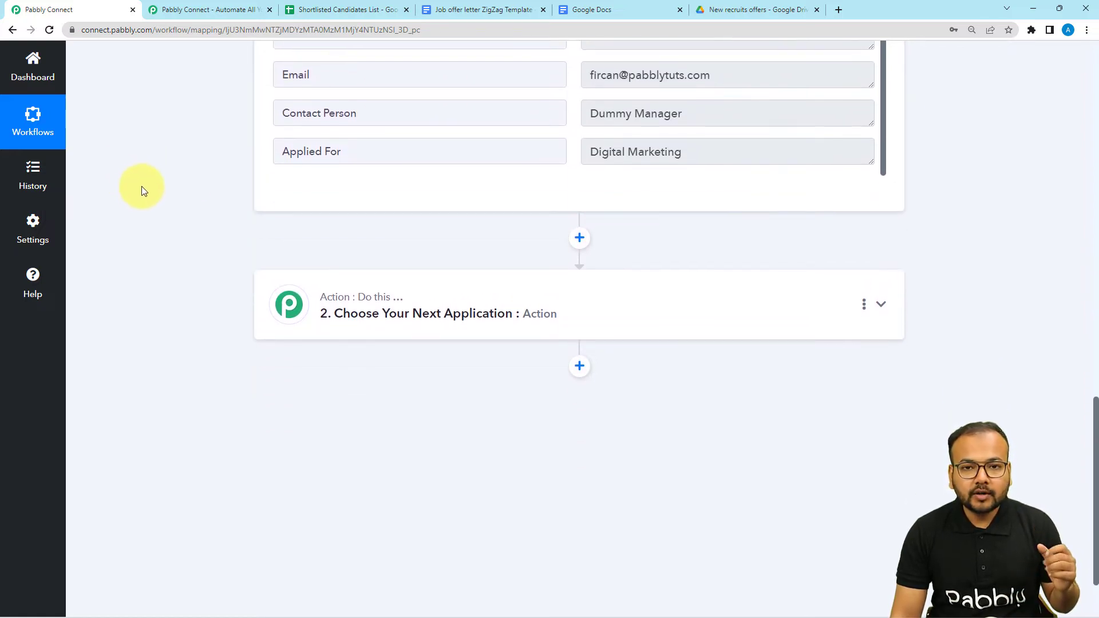
- Switch to the Job offer letter ZigZag Template document in Google Docs and view it from the beginning
click(445, 10)
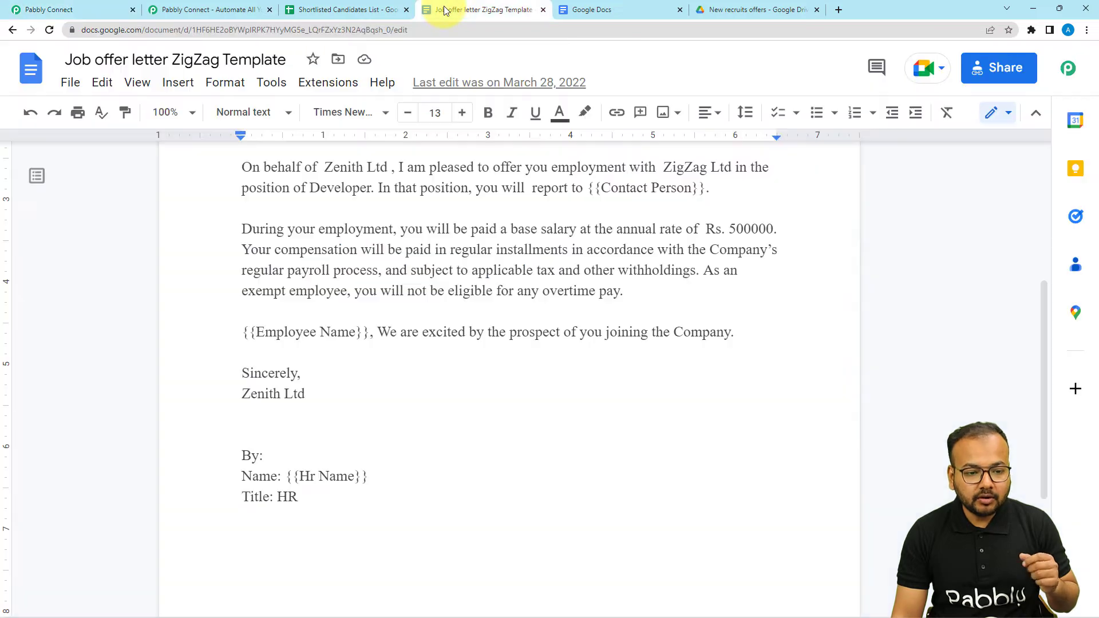
scroll(422, 260, up, 5)
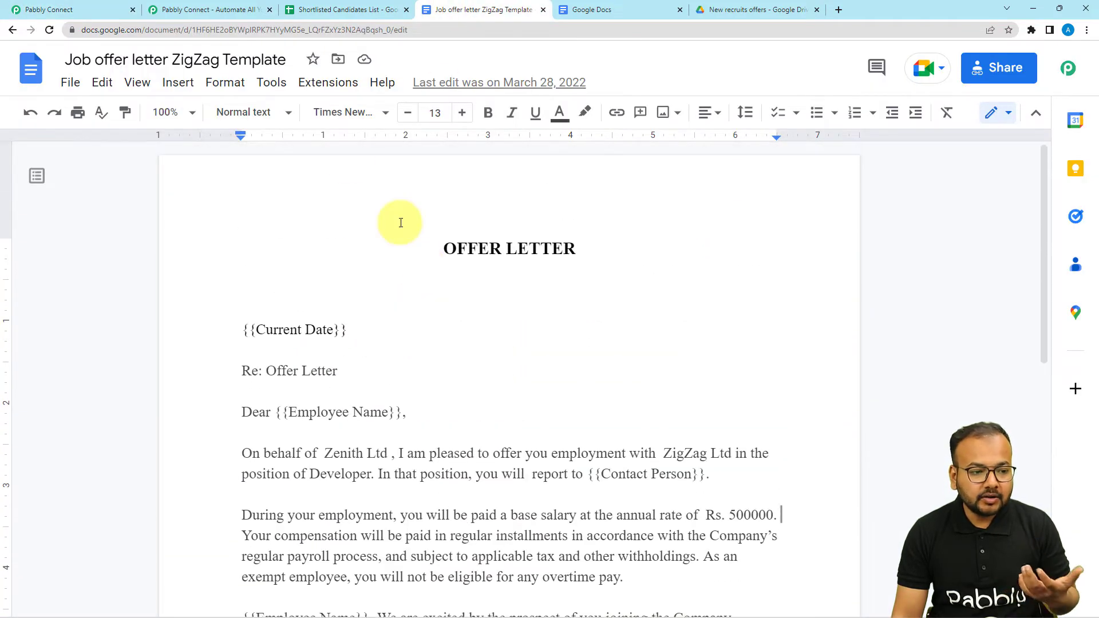
- Compare the columns of the Shortlisted Candidates List spreadsheet with the placeholders throughout the offer letter template
click(334, 10)
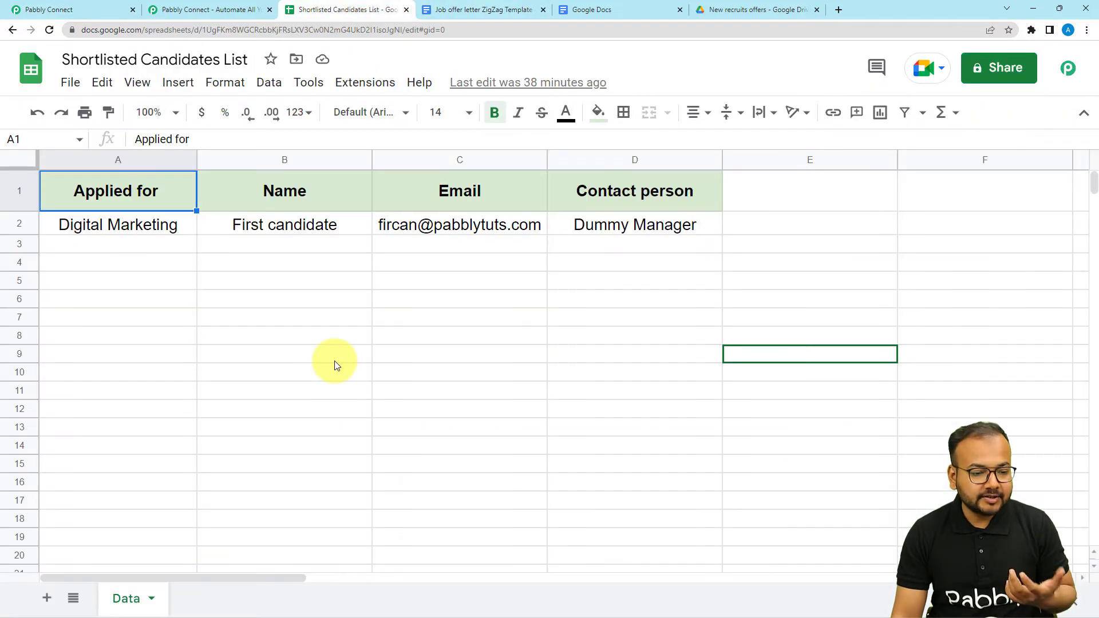
click(510, 9)
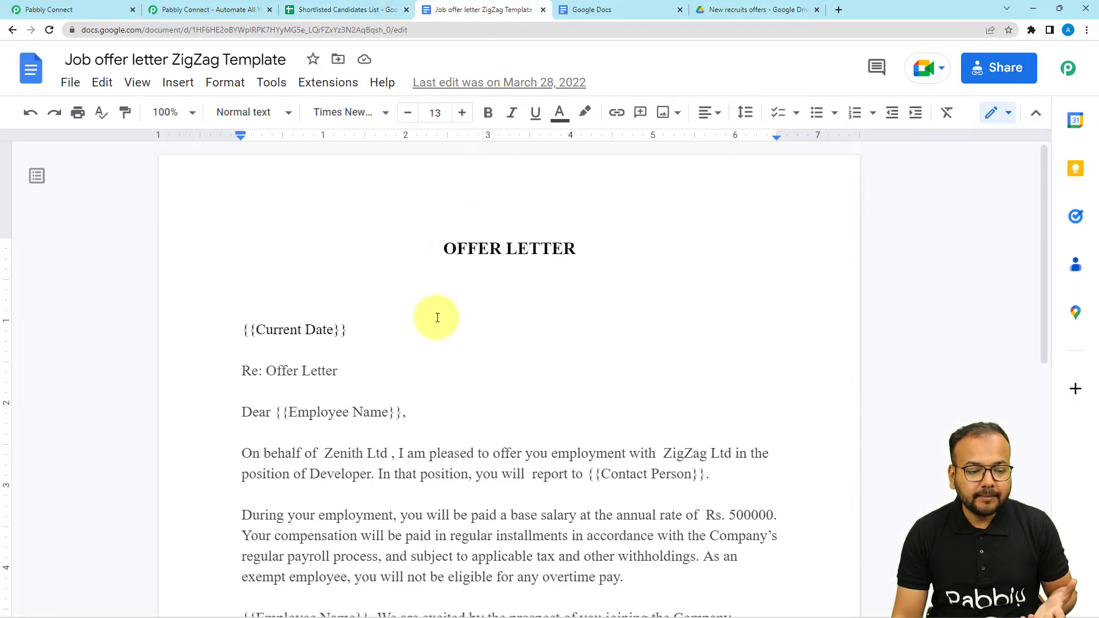
scroll(437, 318, down, 3)
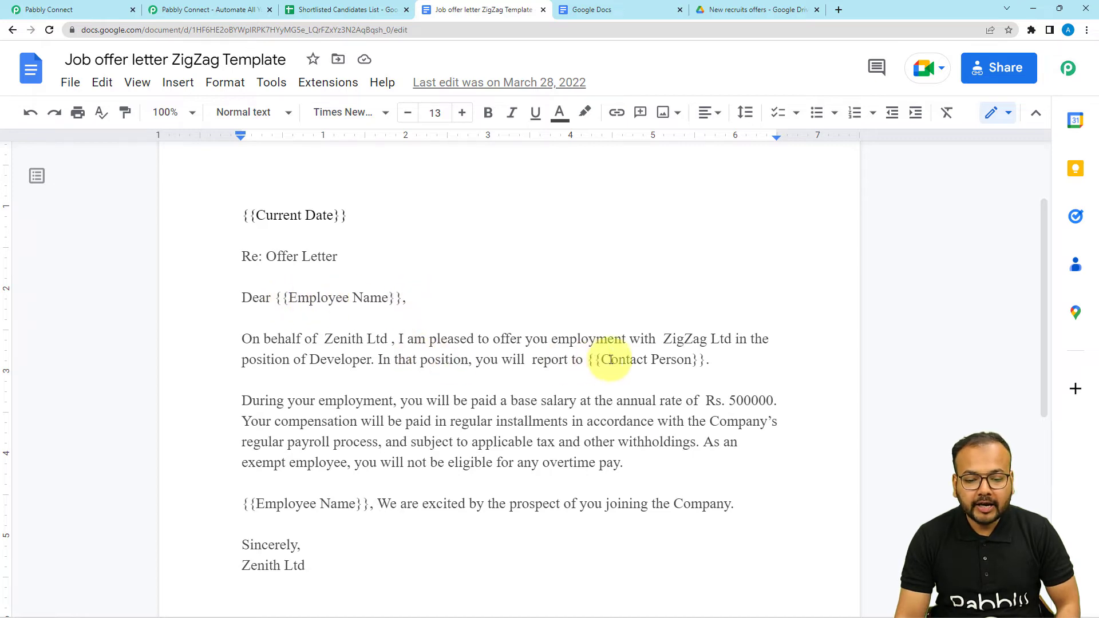
scroll(374, 410, down, 1)
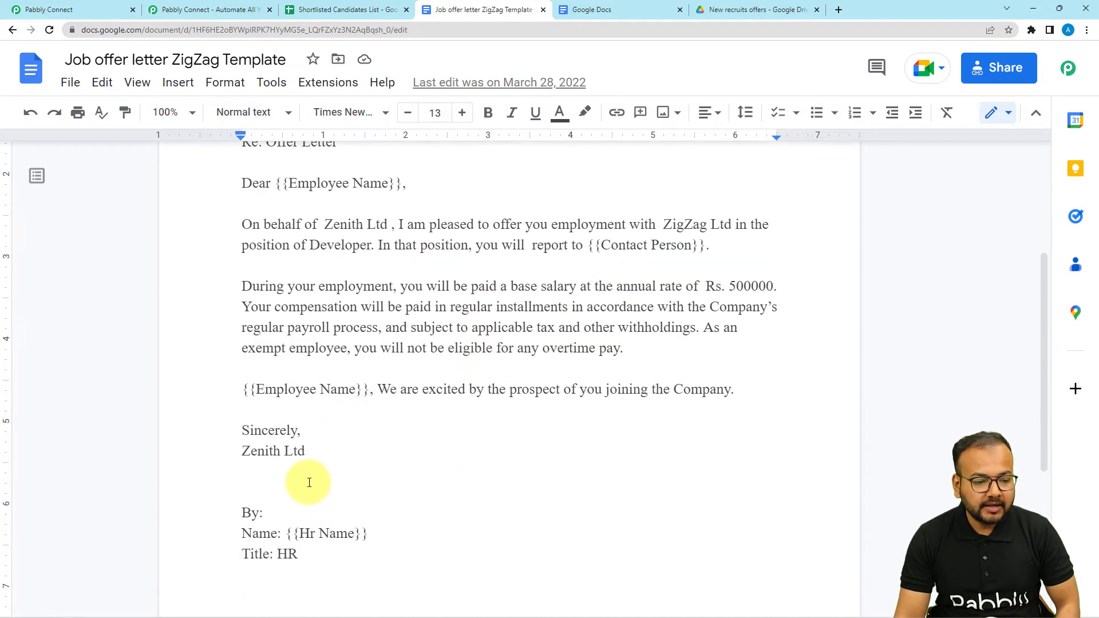
scroll(316, 422, up, 1)
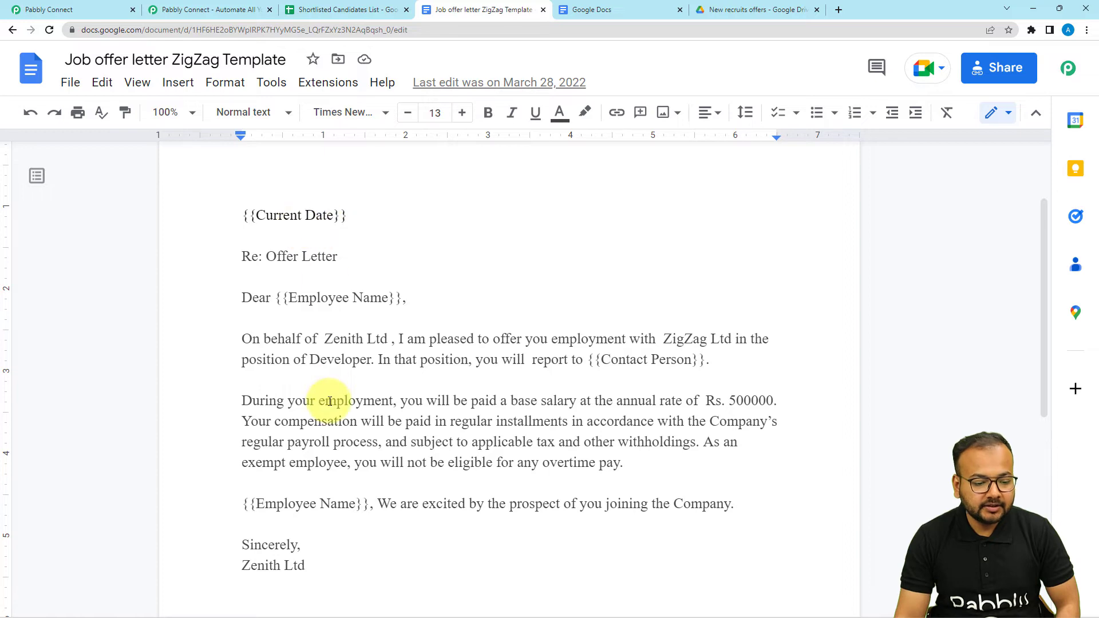
scroll(319, 405, down, 3)
scroll(401, 500, up, 3)
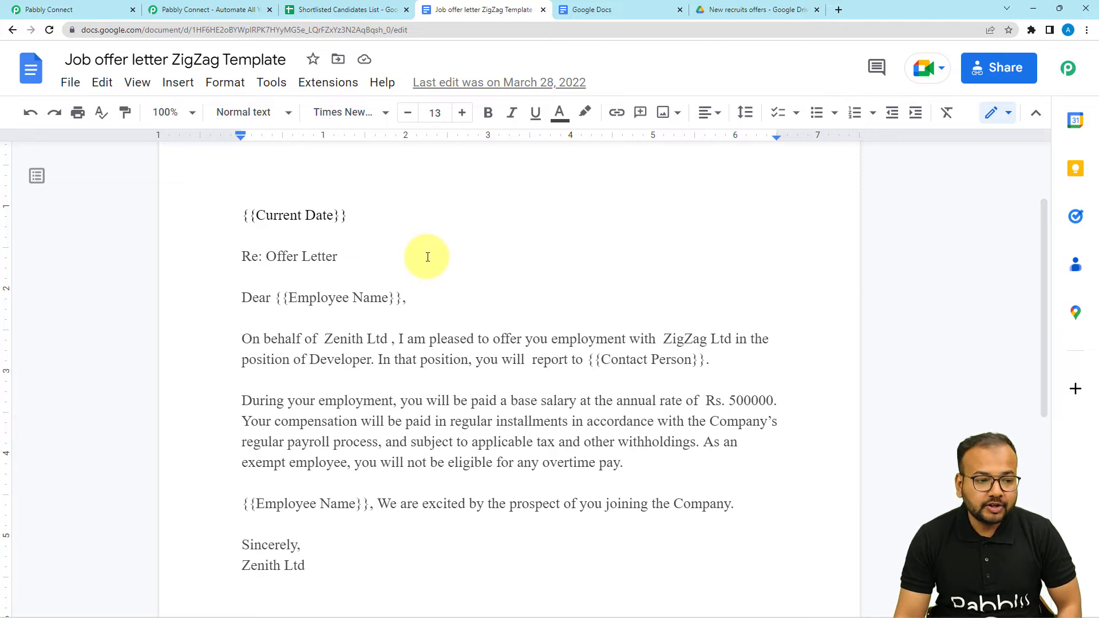
click(74, 9)
click(296, 260)
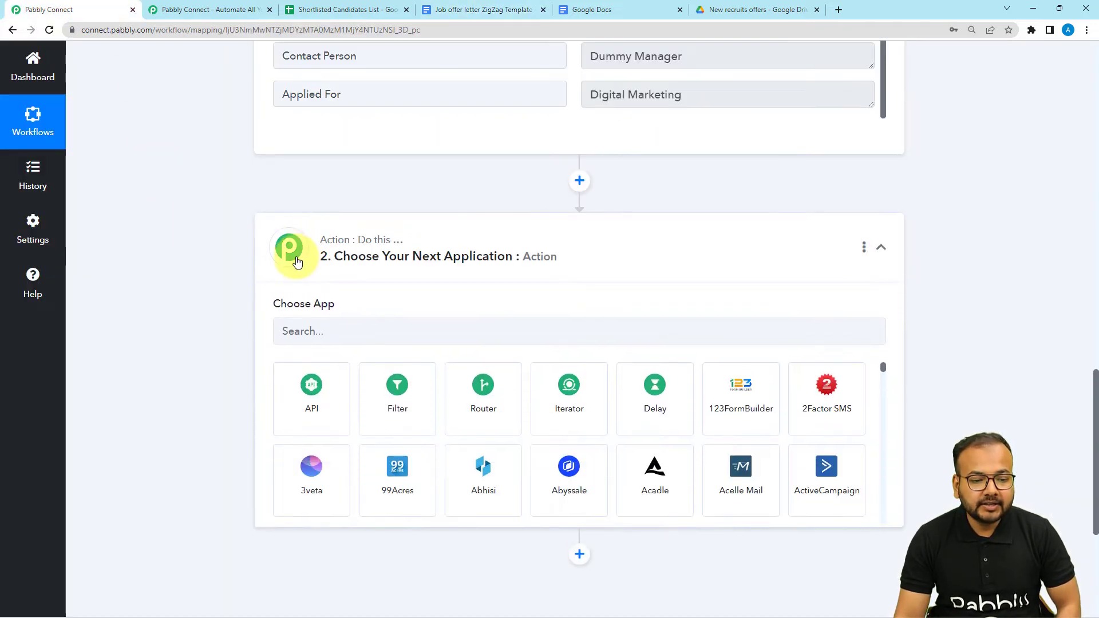
scroll(296, 261, down, 2)
click(345, 217)
text(g)
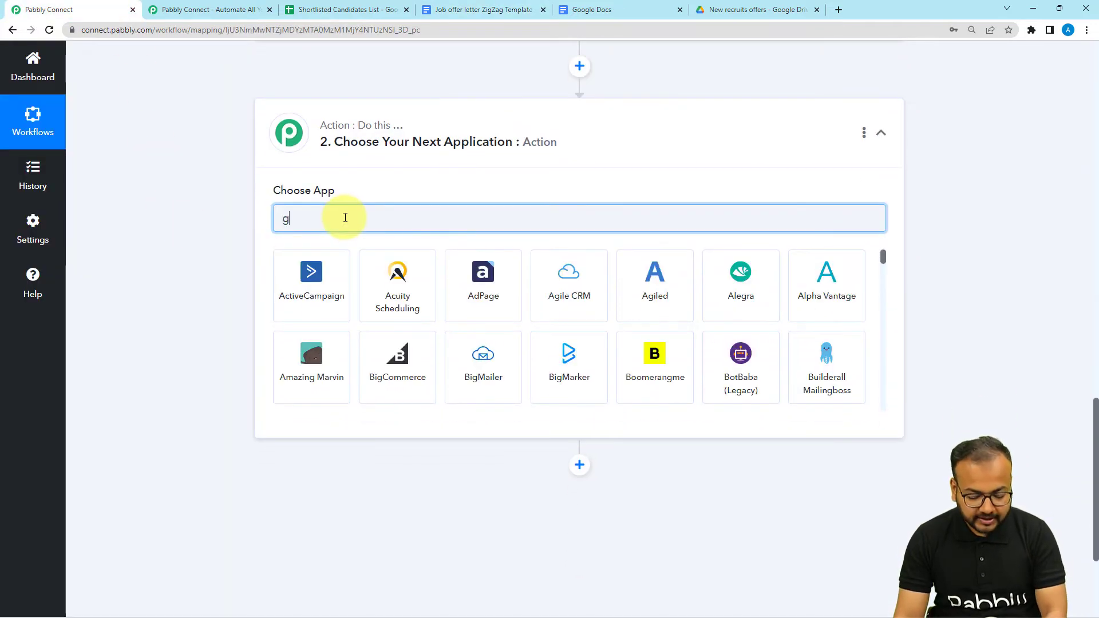
- Check the Current Date placeholder in the offer letter template against the candidate fields captured in the Pabbly Connect workflow
click(441, 11)
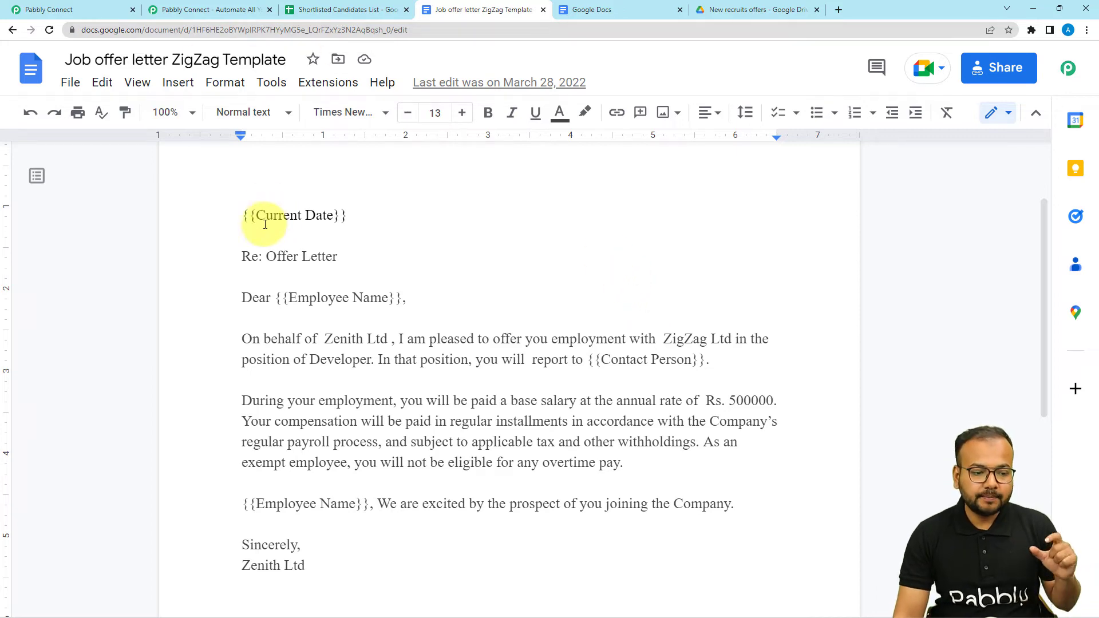
click(100, 6)
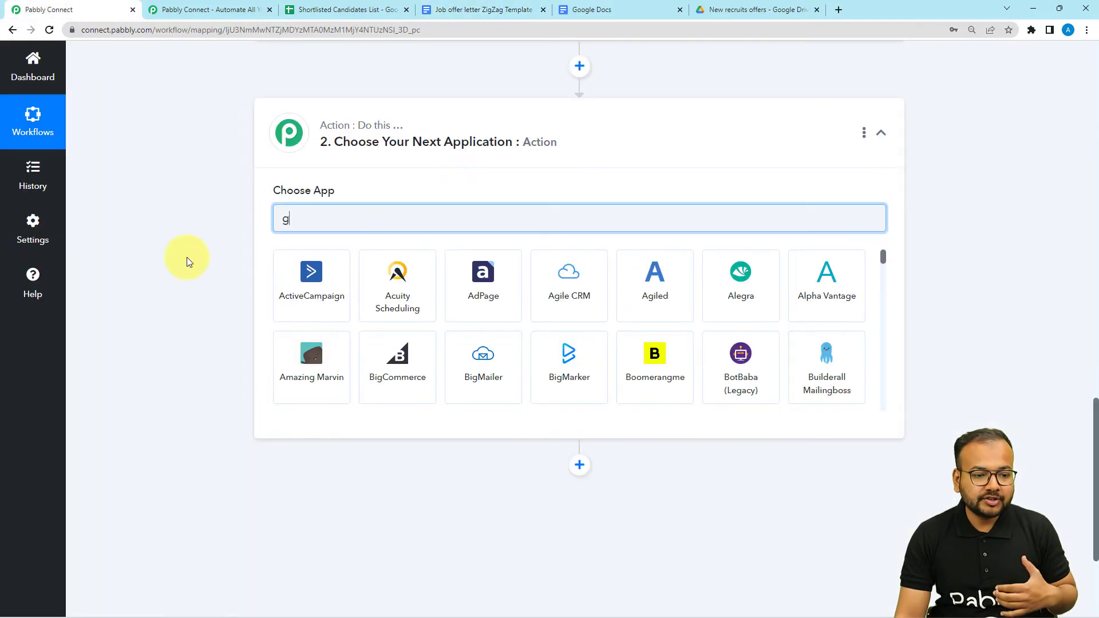
scroll(189, 257, up, 4)
scroll(189, 259, up, 3)
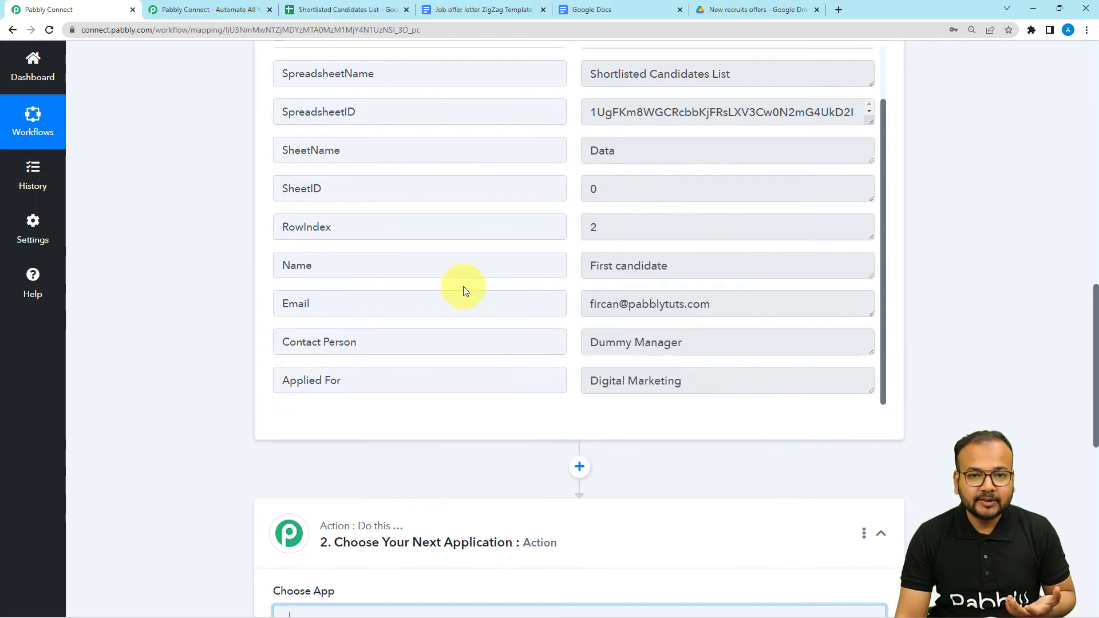
text(g)
scroll(521, 252, up, 1)
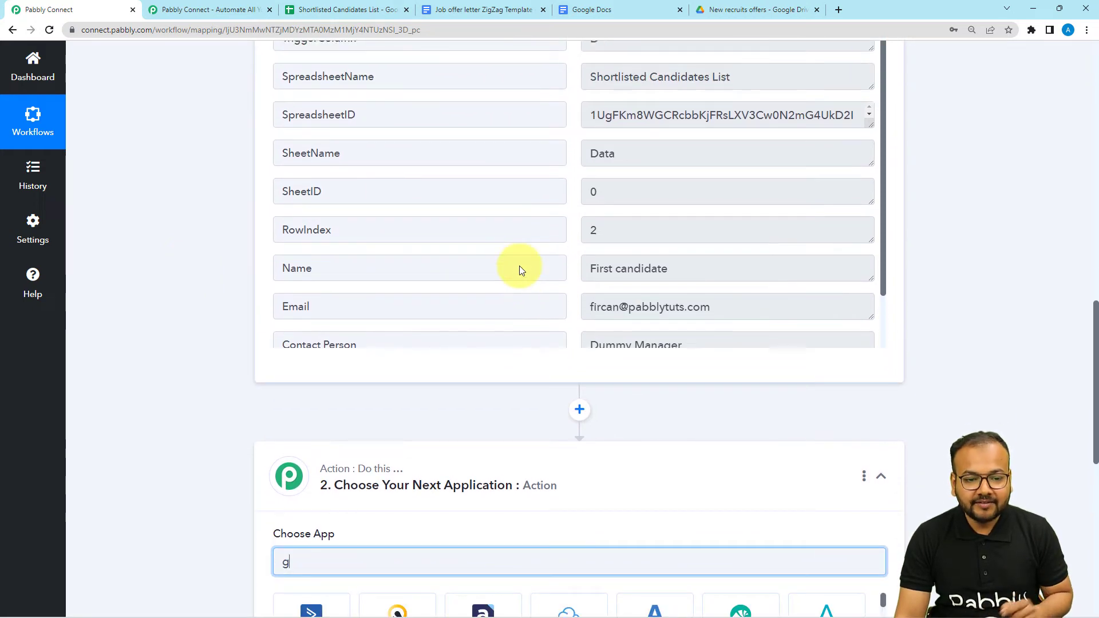
scroll(519, 265, up, 2)
scroll(221, 279, down, 3)
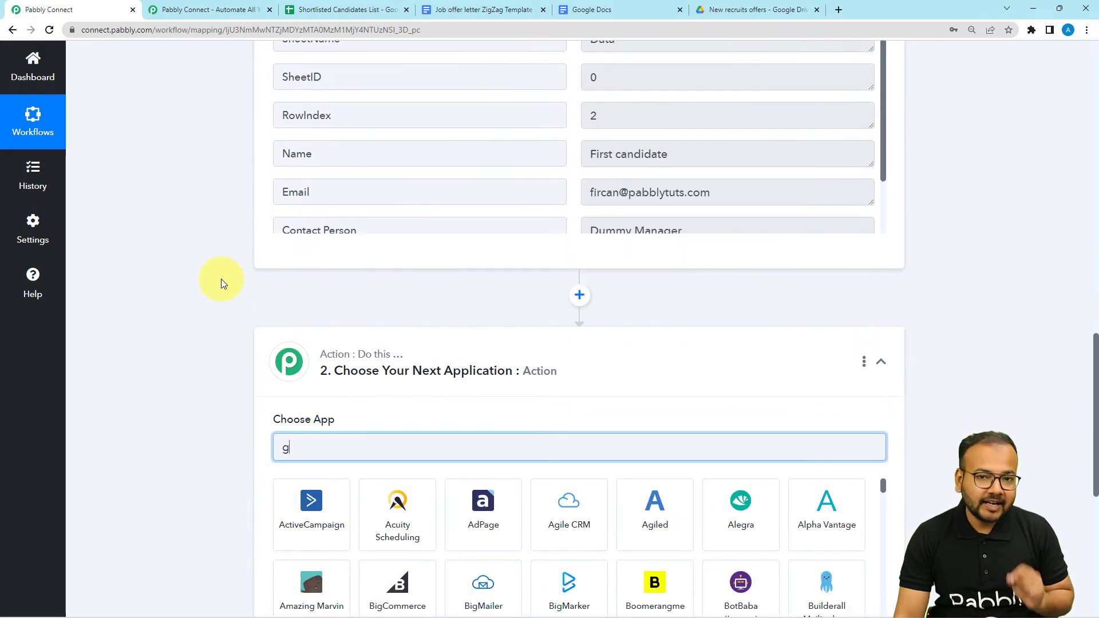
scroll(221, 279, down, 1)
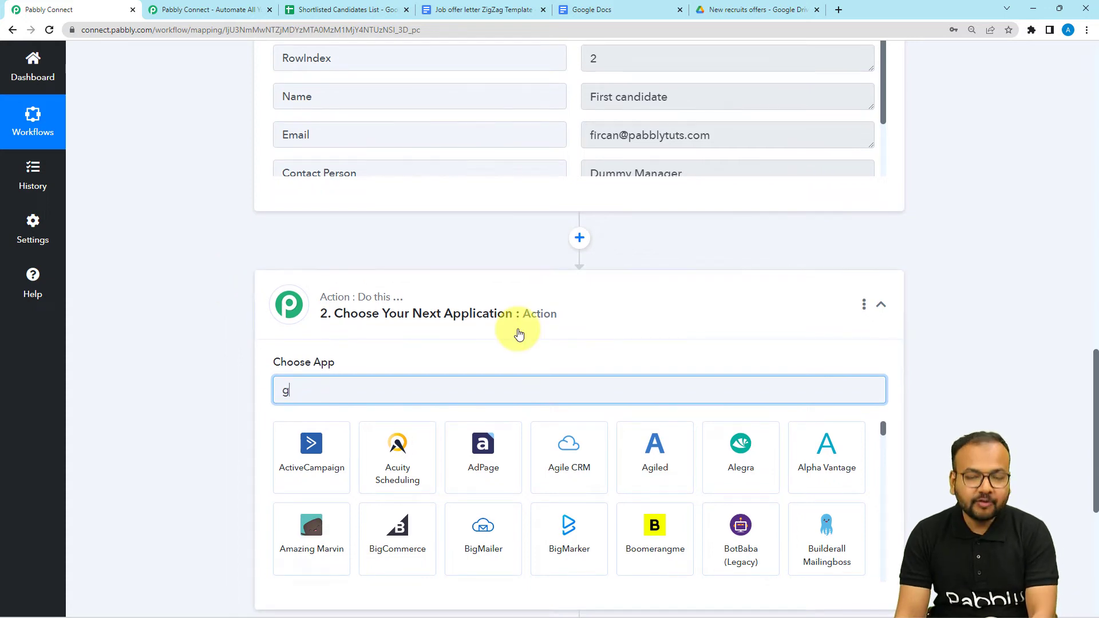
- Clear the app search of the second workflow step, search for "date" and choose Date/Time Formatter
key(BackSpace)
scroll(218, 346, down, 3)
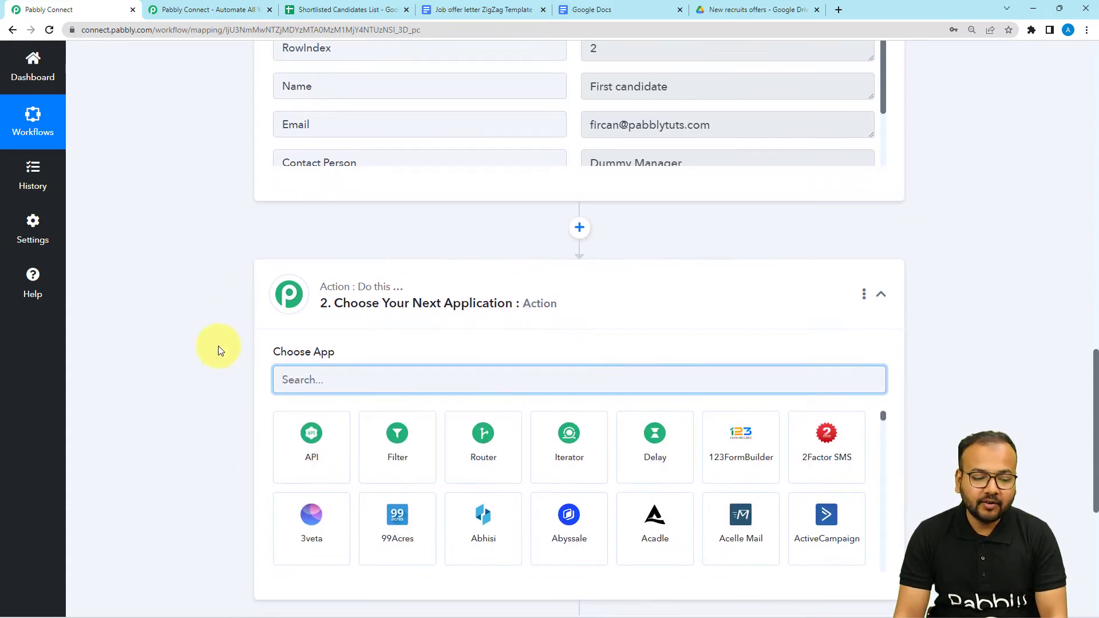
text(date)
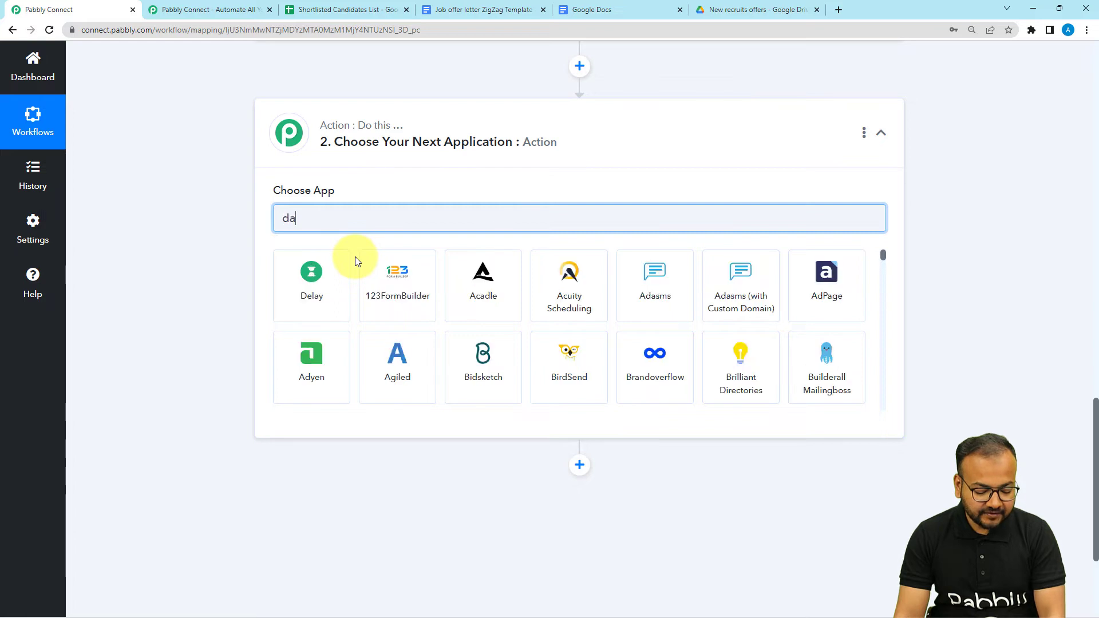
click(319, 306)
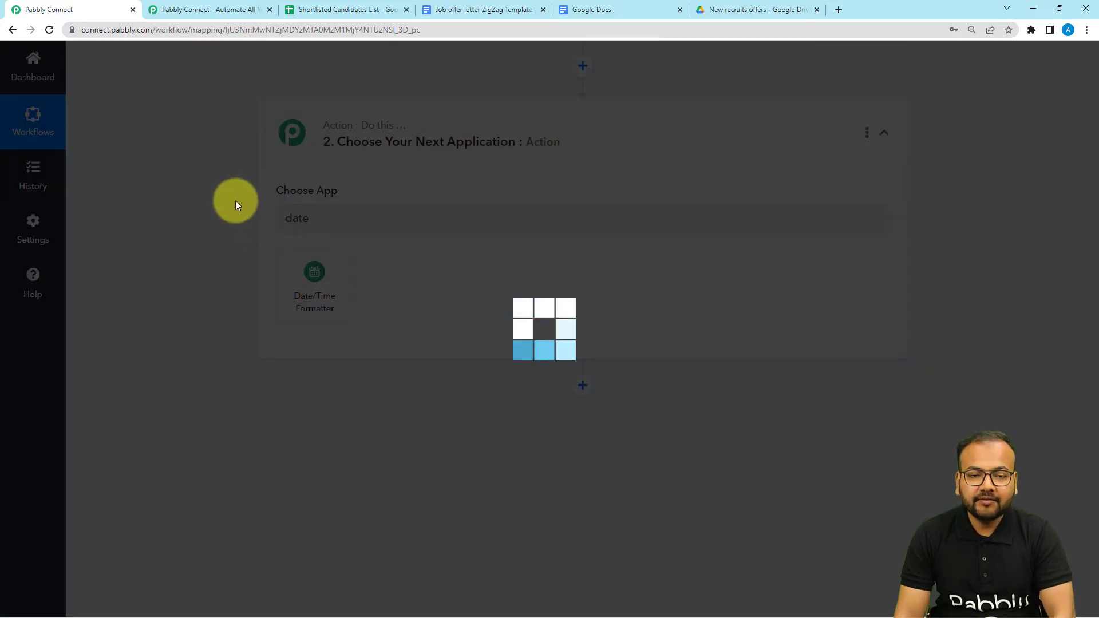
- Set the Date/Time Formatter action event to Current Date and connect it
scroll(312, 211, down, 2)
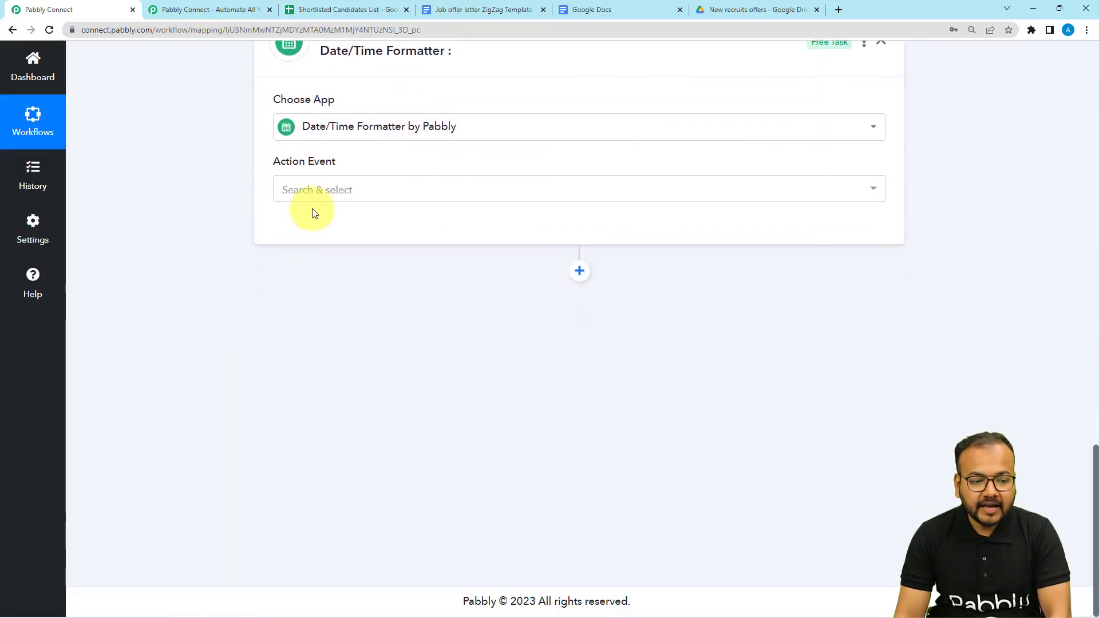
click(314, 189)
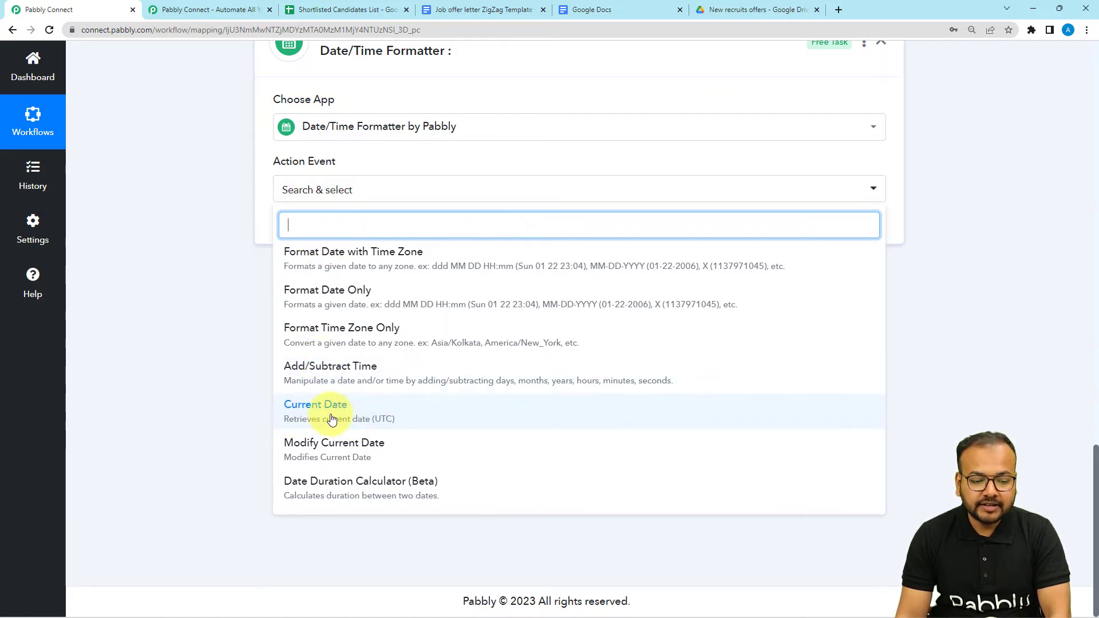
click(332, 419)
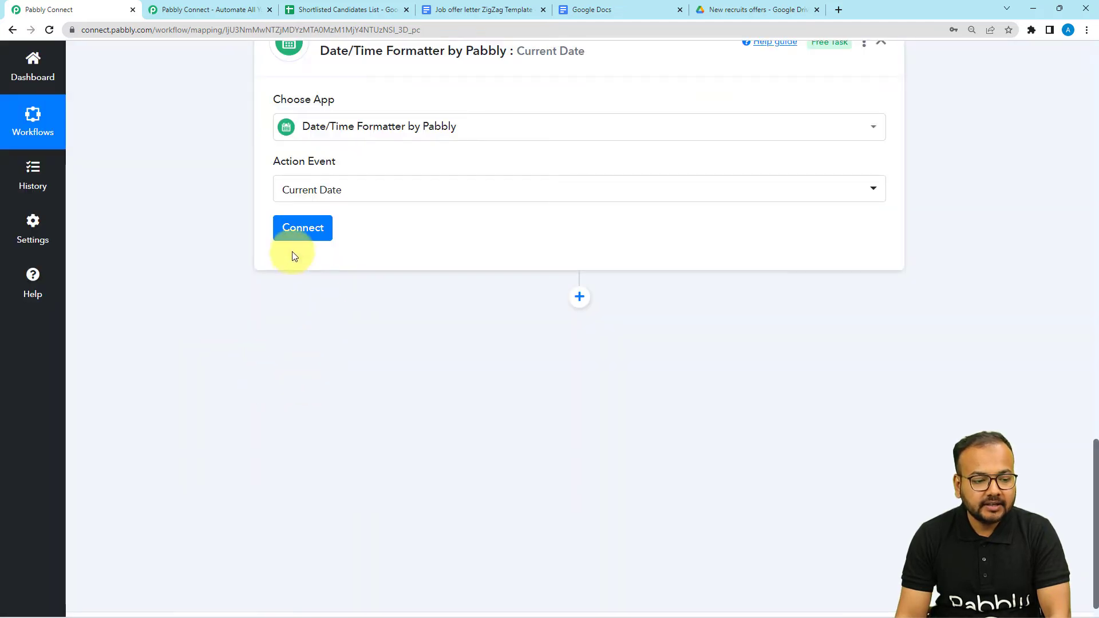
click(295, 232)
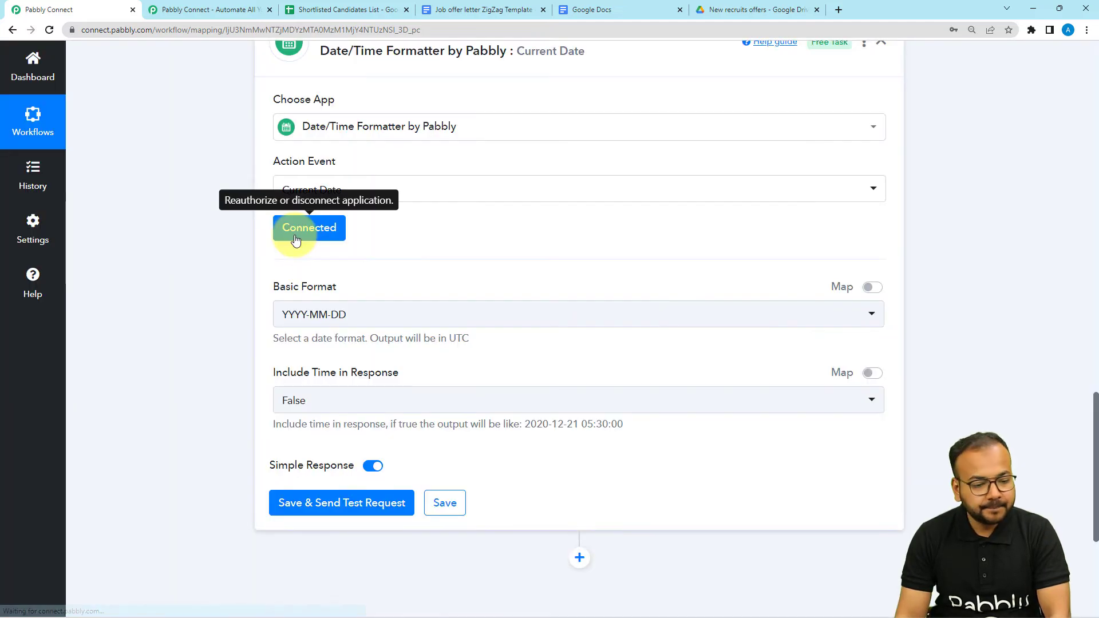
- Set the current date's Basic Format to DD-MM-YYYY, then save the step and send a test request
click(370, 322)
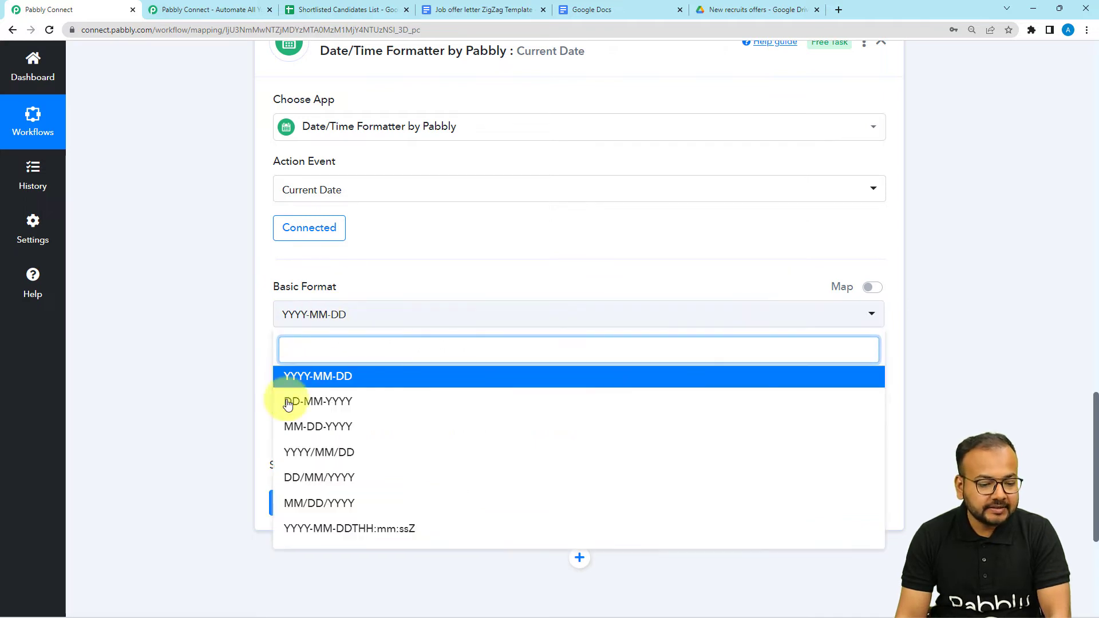
click(328, 408)
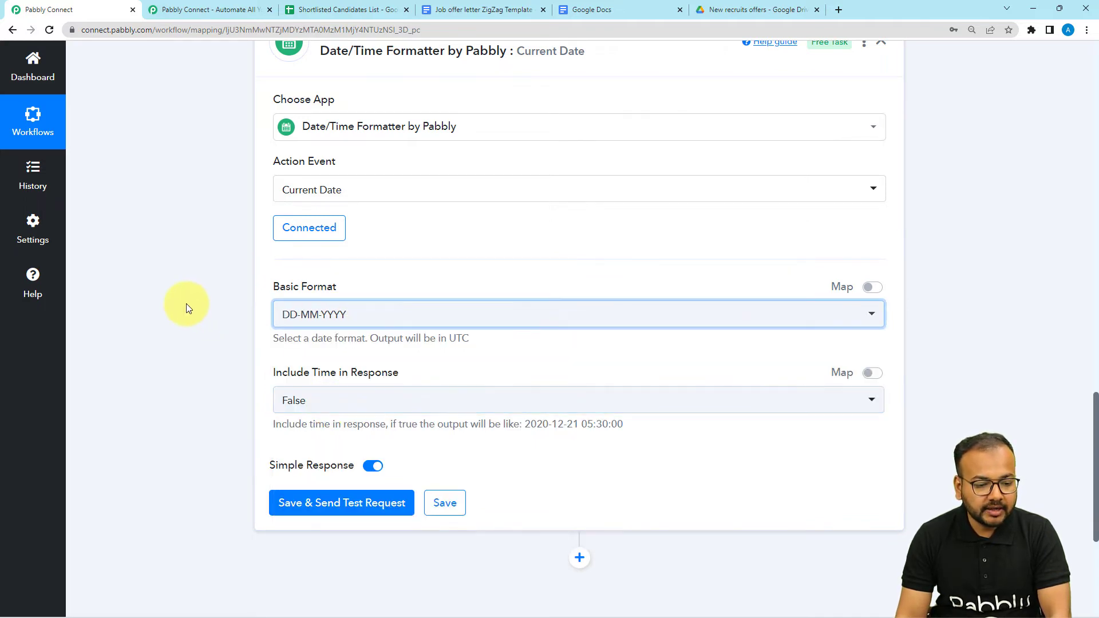
scroll(182, 360, down, 3)
scroll(182, 361, down, 1)
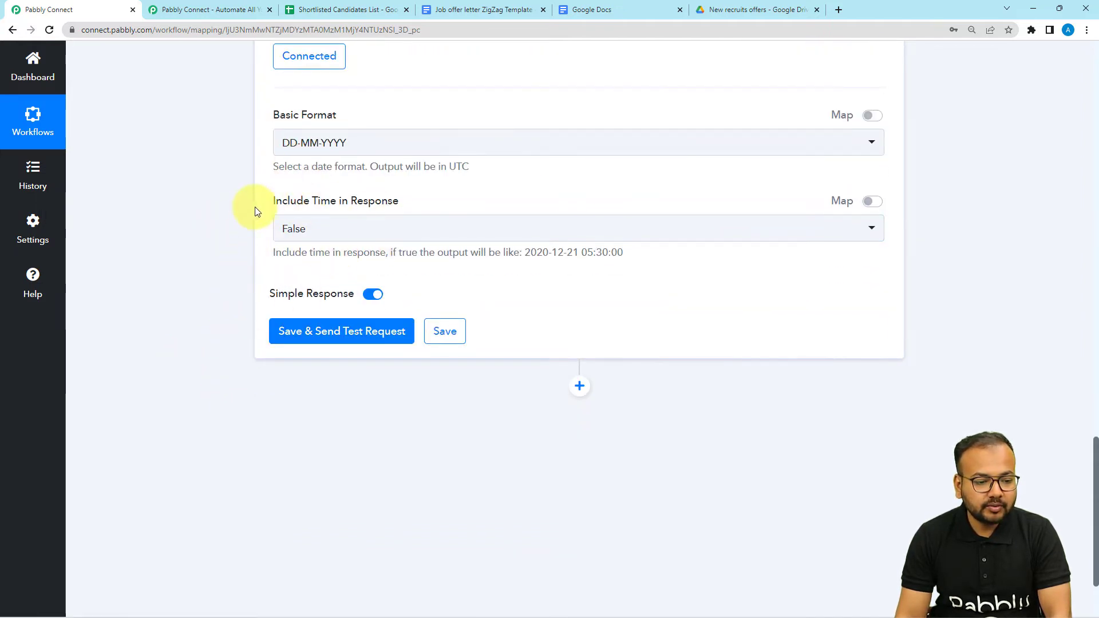
click(289, 332)
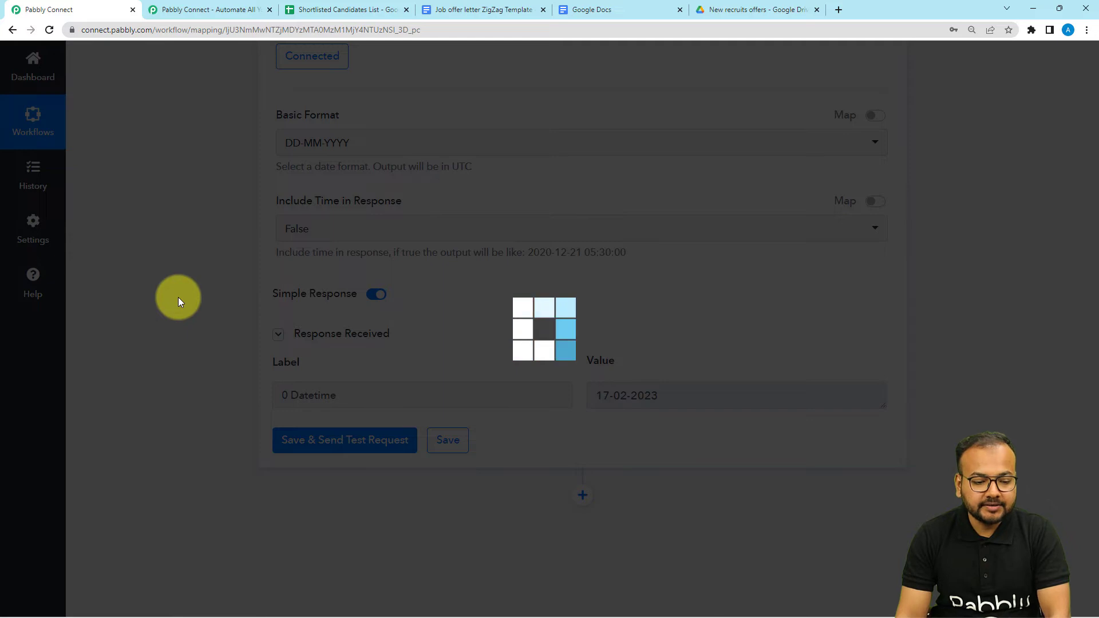
scroll(324, 278, down, 2)
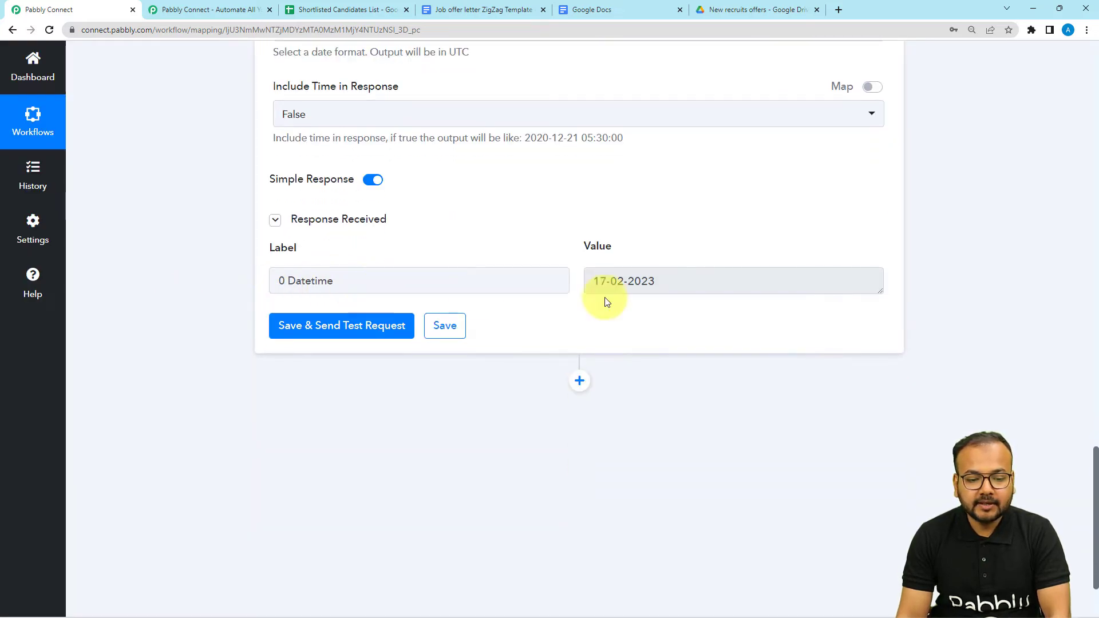
- Add another action step after the Date/Time Formatter and choose Google Docs as its app
scroll(562, 307, down, 2)
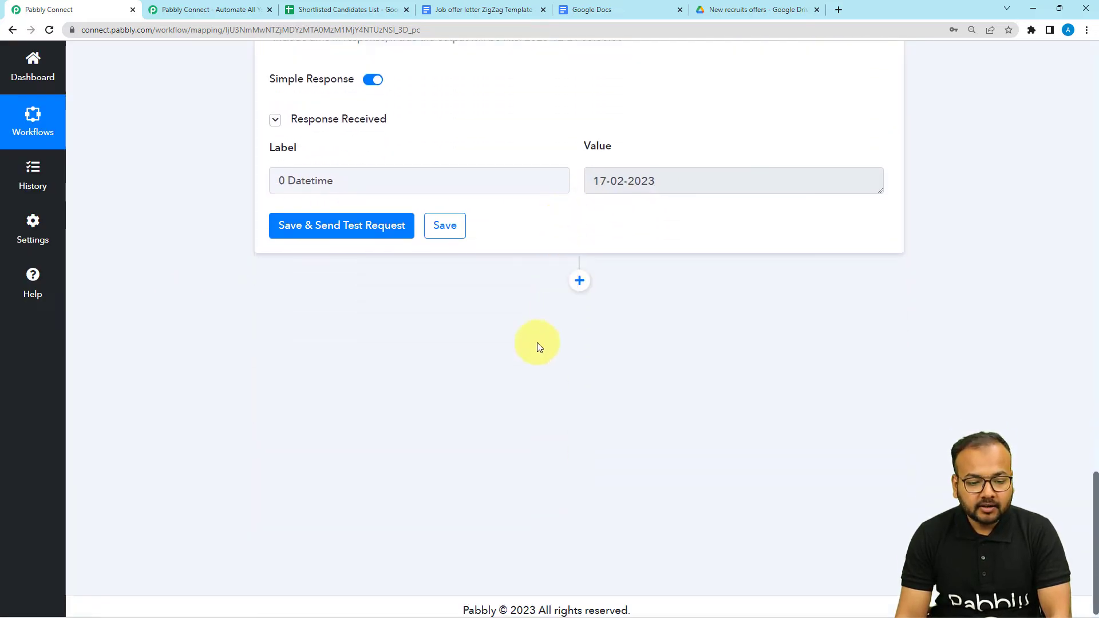
click(579, 272)
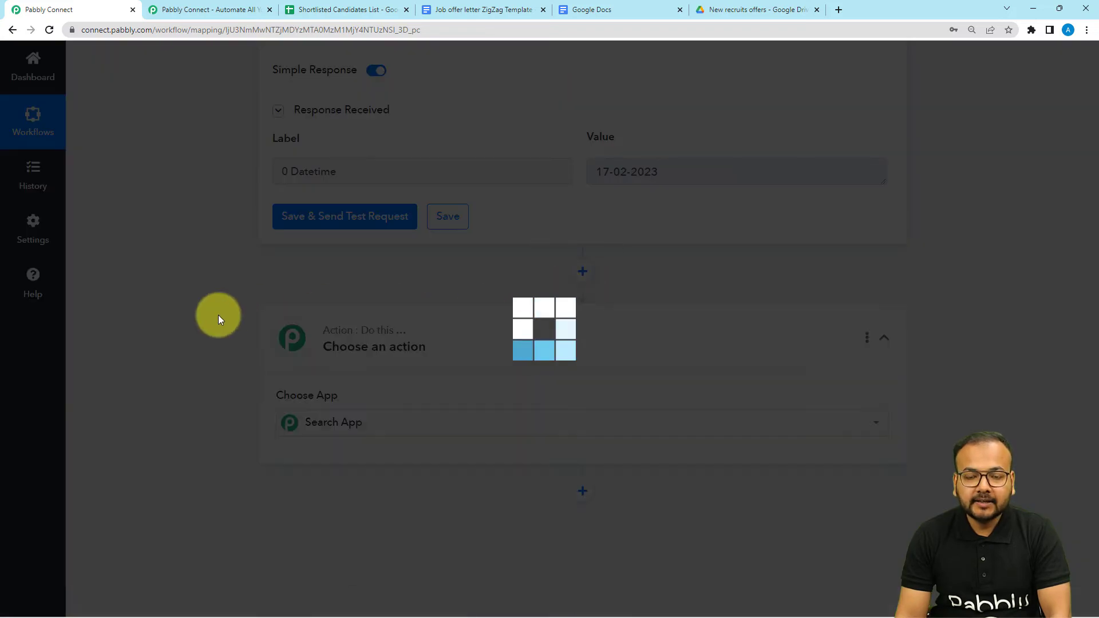
scroll(218, 315, down, 3)
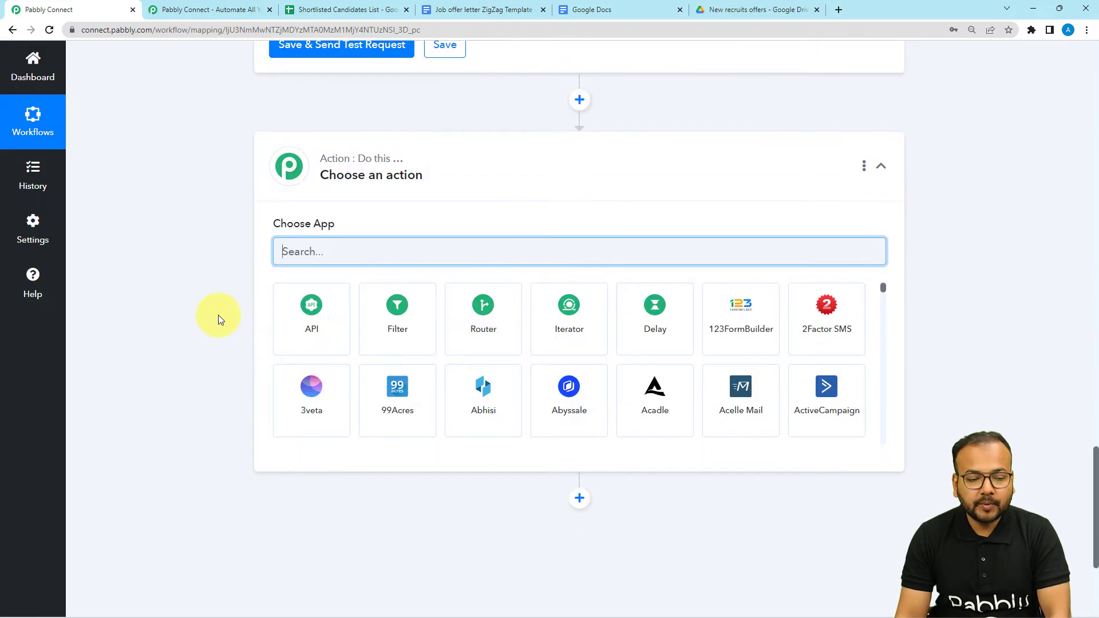
text(goo)
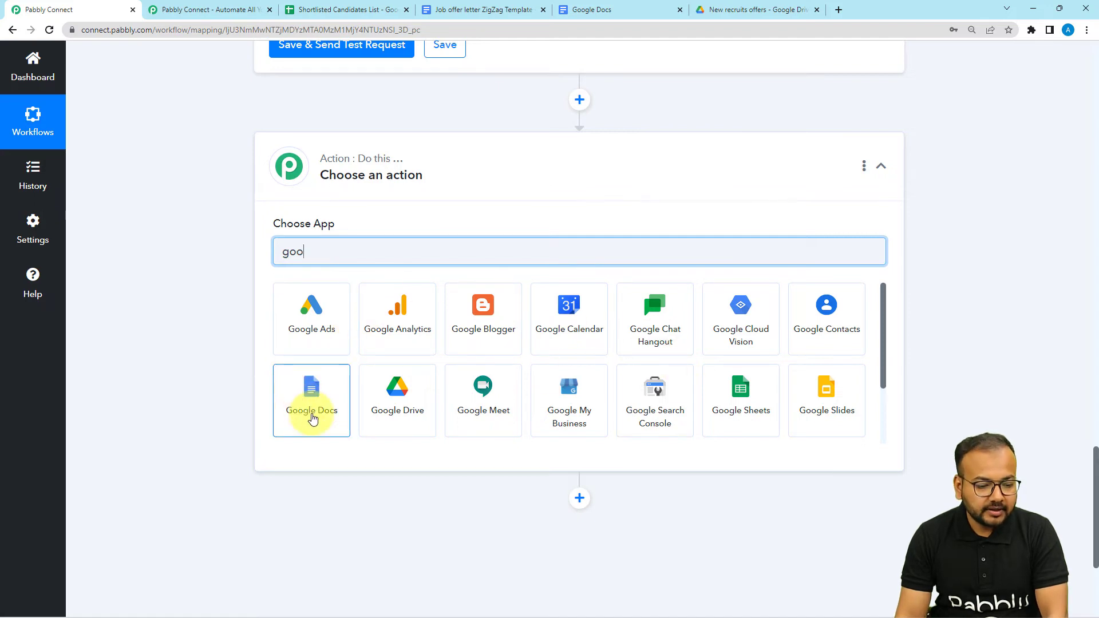
click(309, 416)
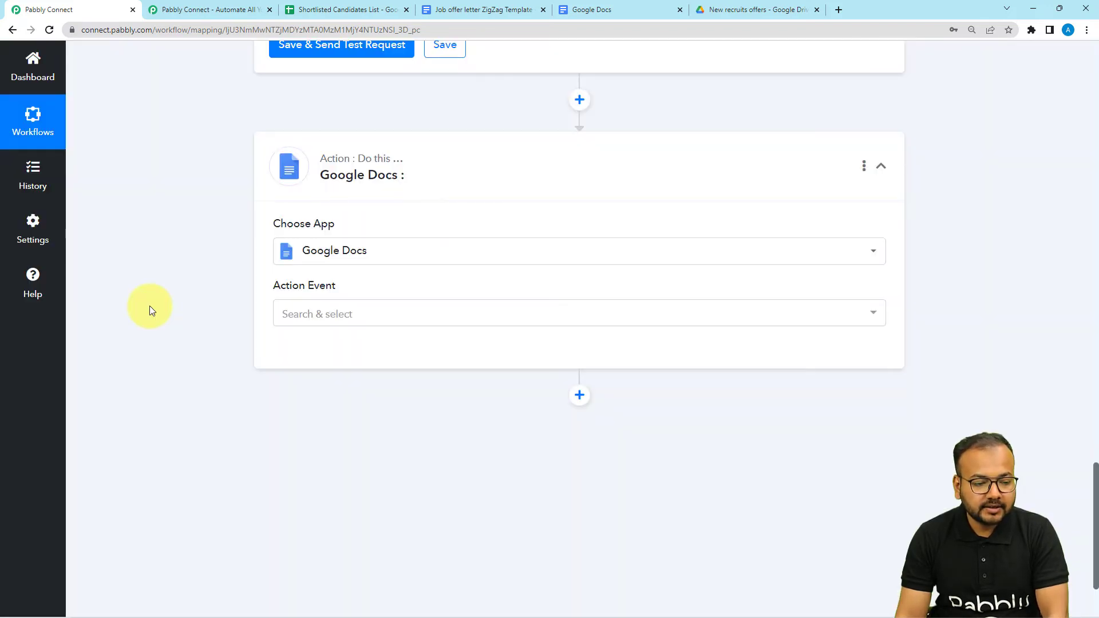
- Set the Google Docs action event to Create Document from Template and start connecting it
click(319, 197)
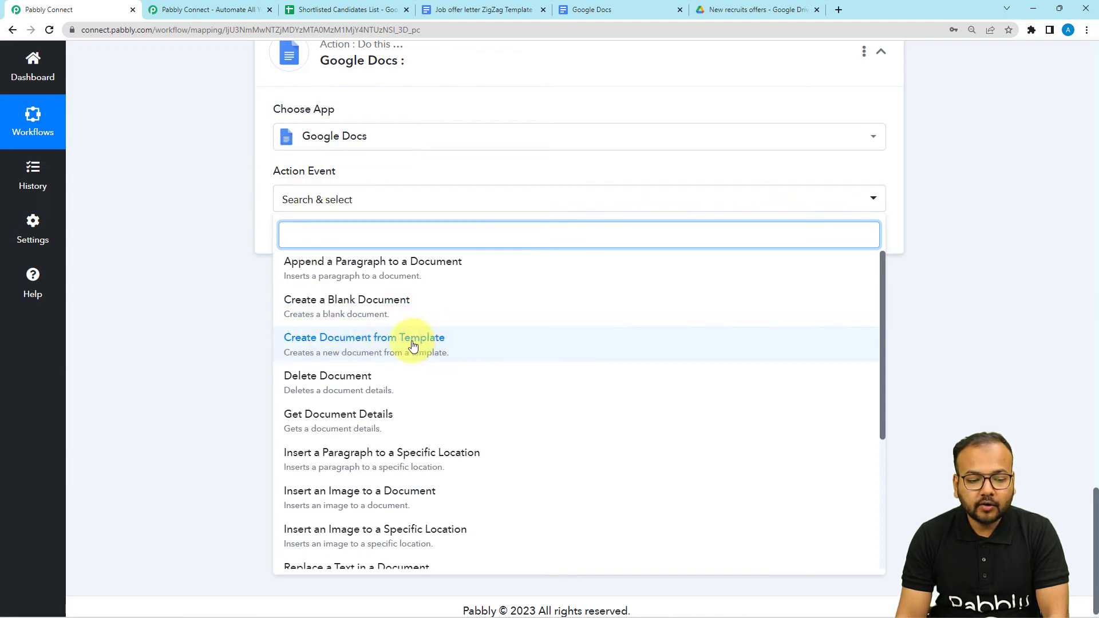
click(367, 345)
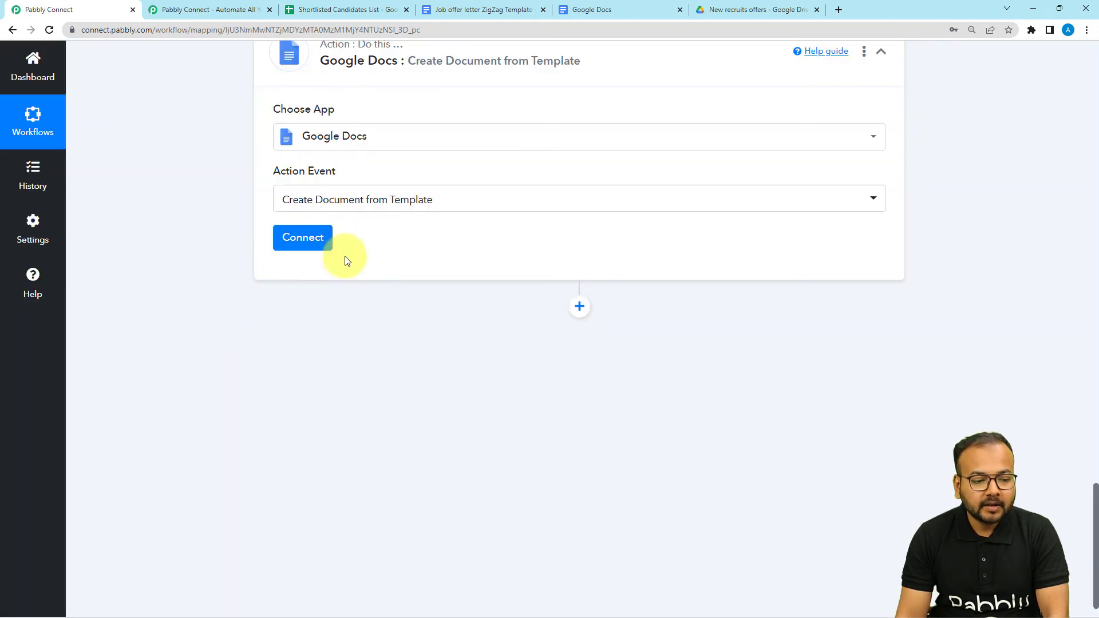
click(311, 239)
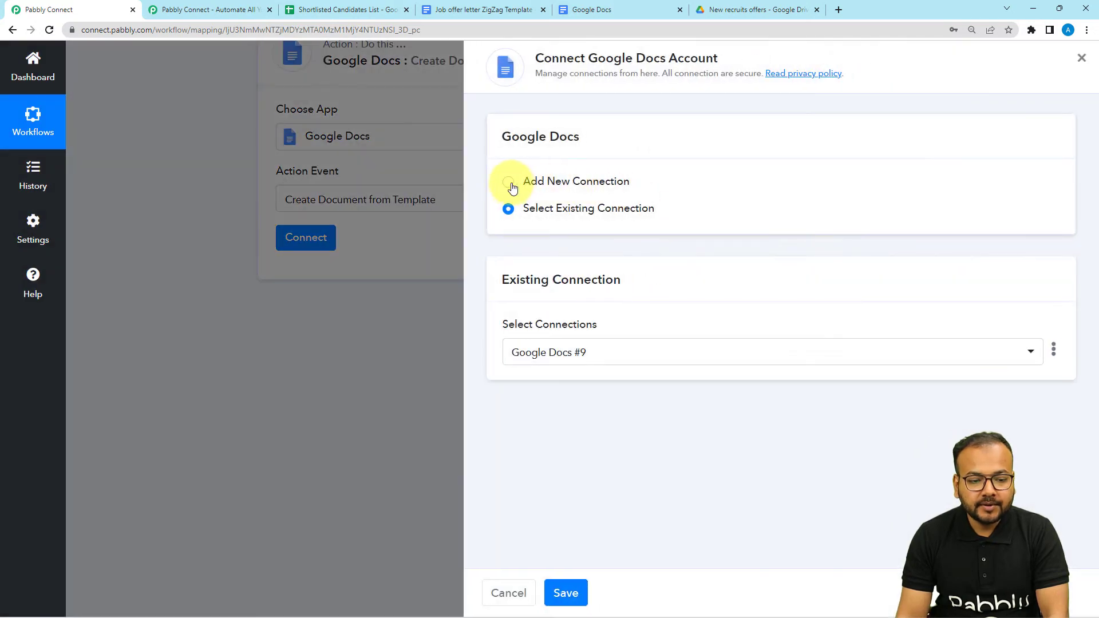
- Add a new Google Docs connection by signing in with the Google account and granting the requested access
click(510, 184)
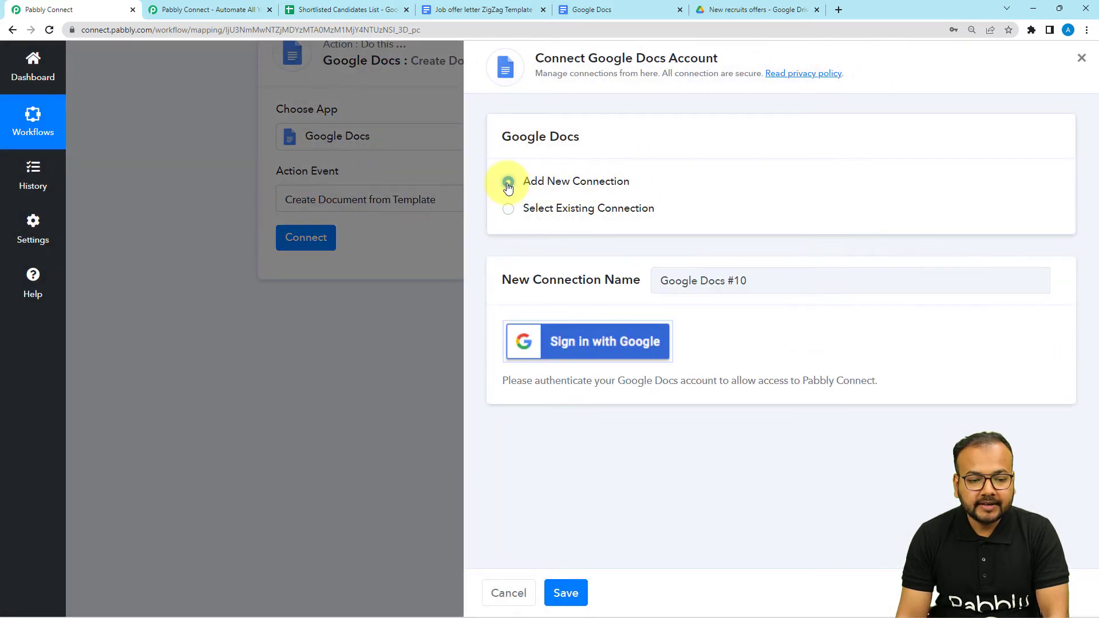
click(564, 344)
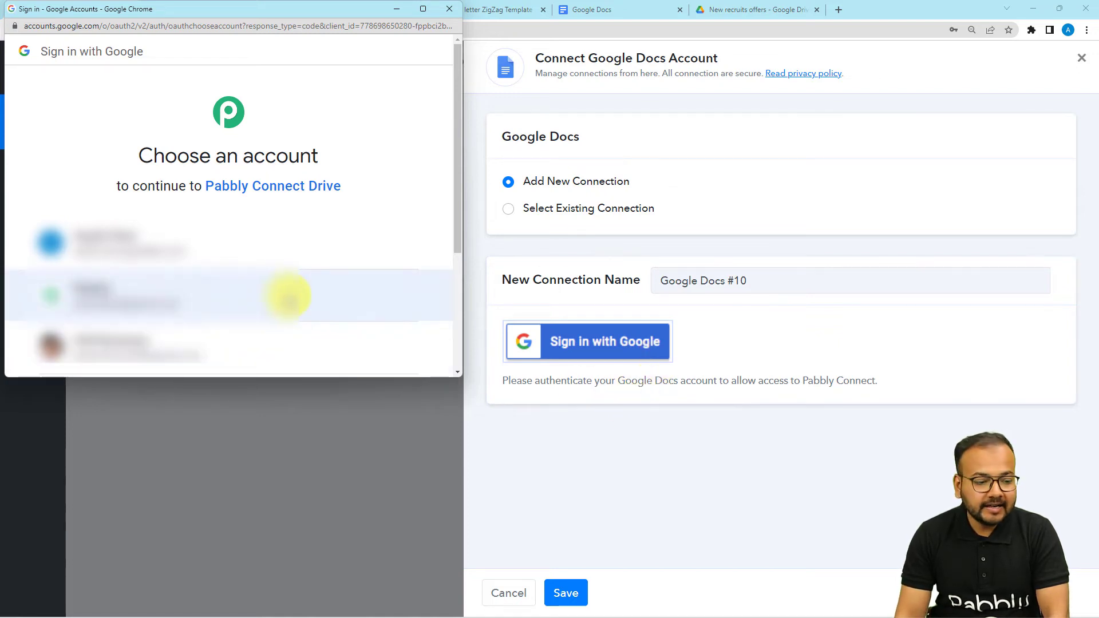
click(288, 296)
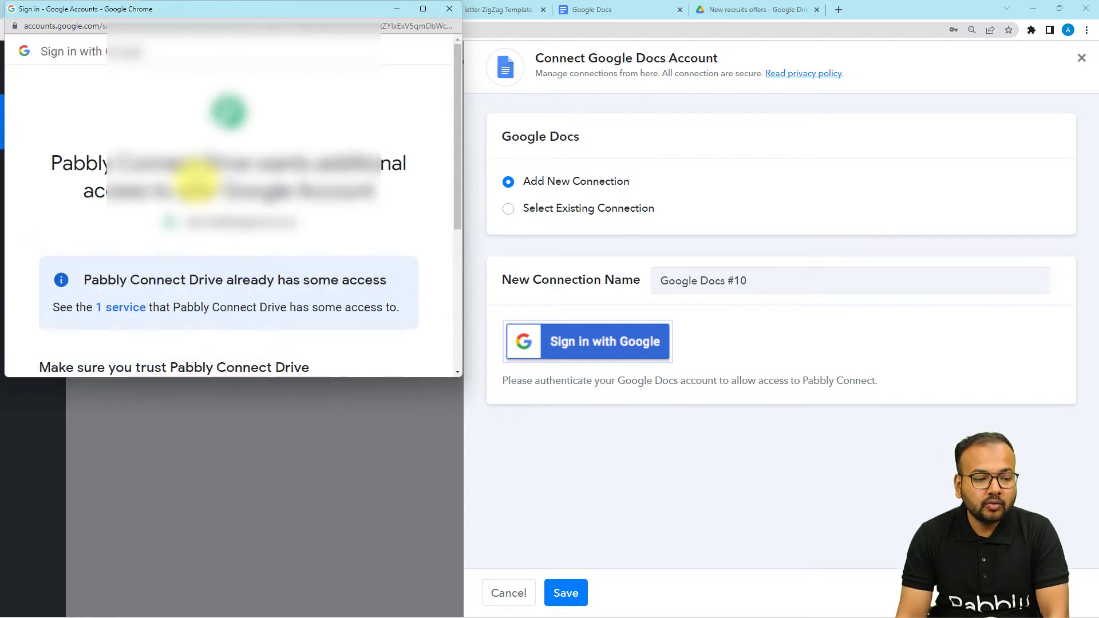
scroll(195, 181, down, 5)
click(303, 262)
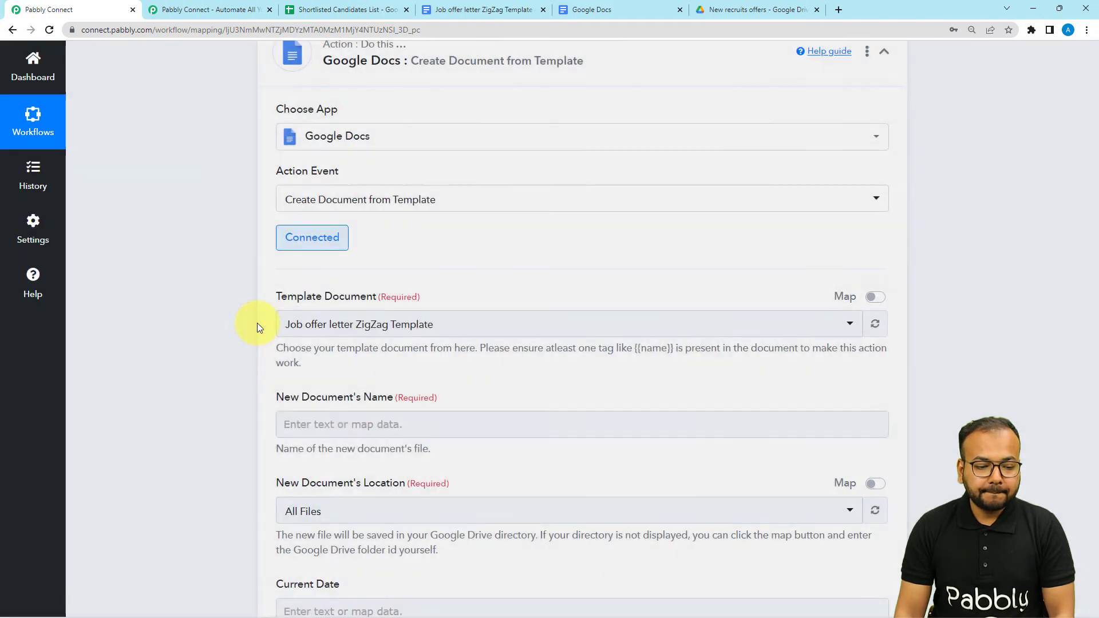
- Check the offer letter template's title in Google Docs and select Job offer letter ZigZag Template as the Template Document
scroll(229, 265, down, 2)
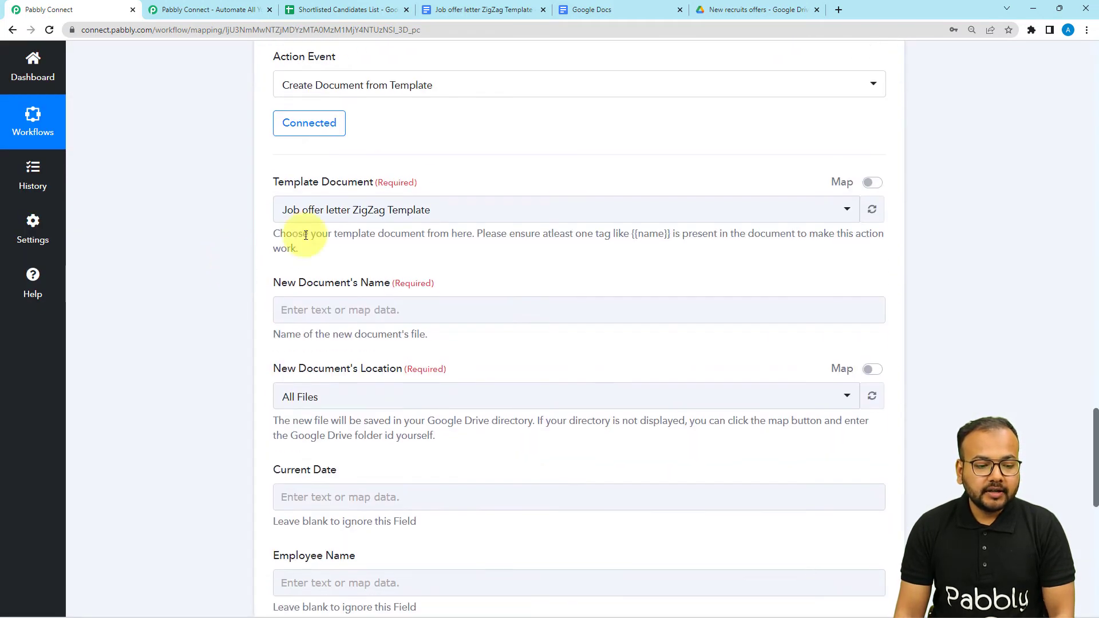
click(362, 215)
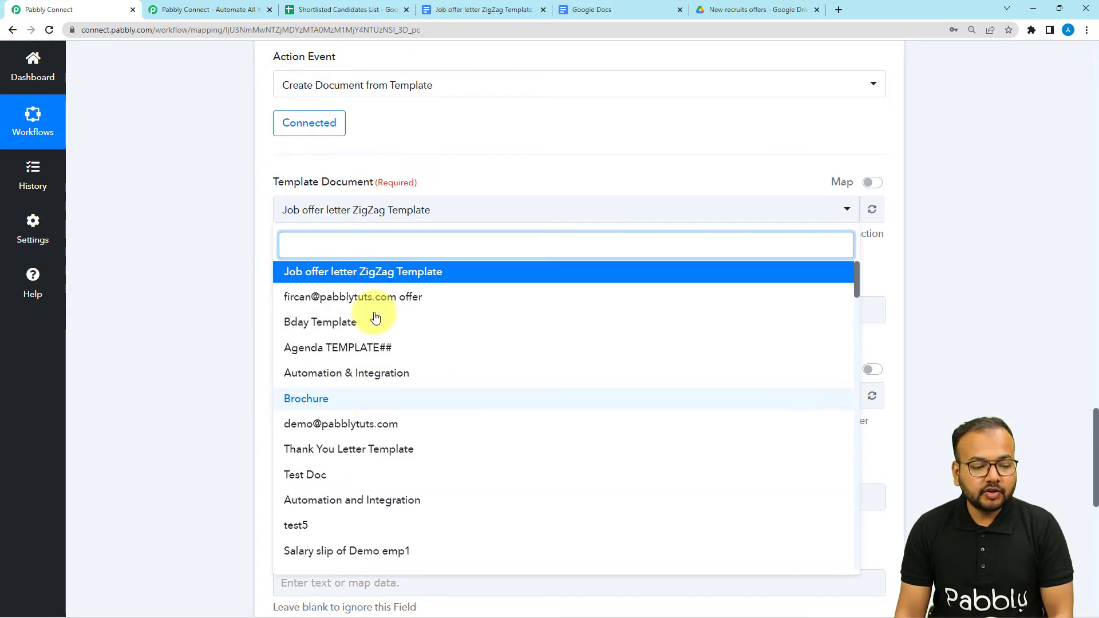
click(229, 290)
scroll(210, 221, down, 2)
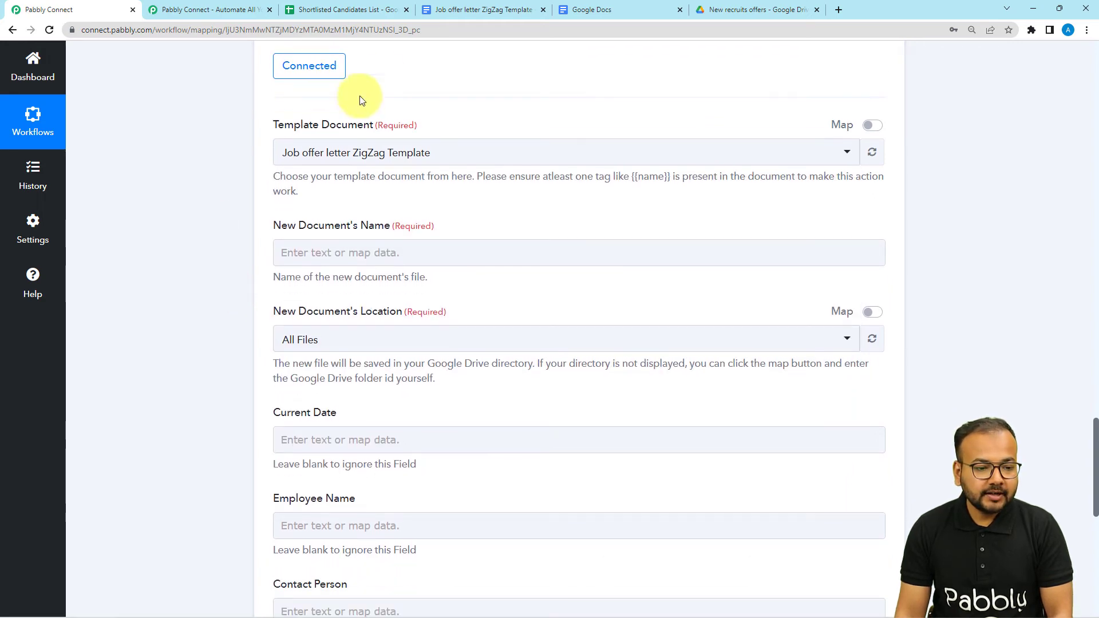
click(440, 12)
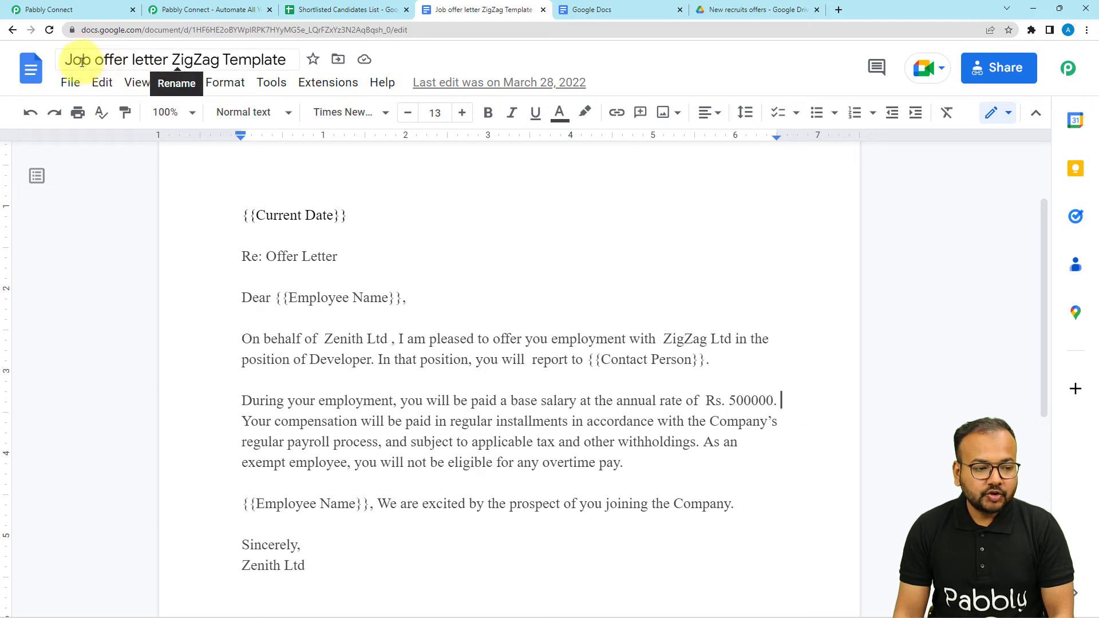
click(106, 12)
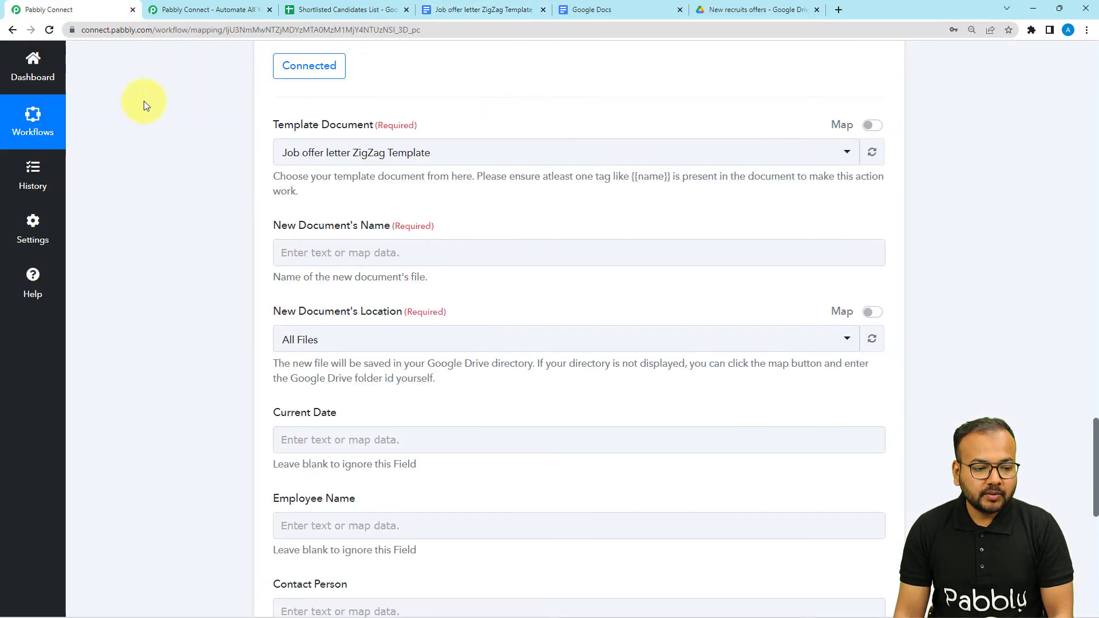
click(377, 158)
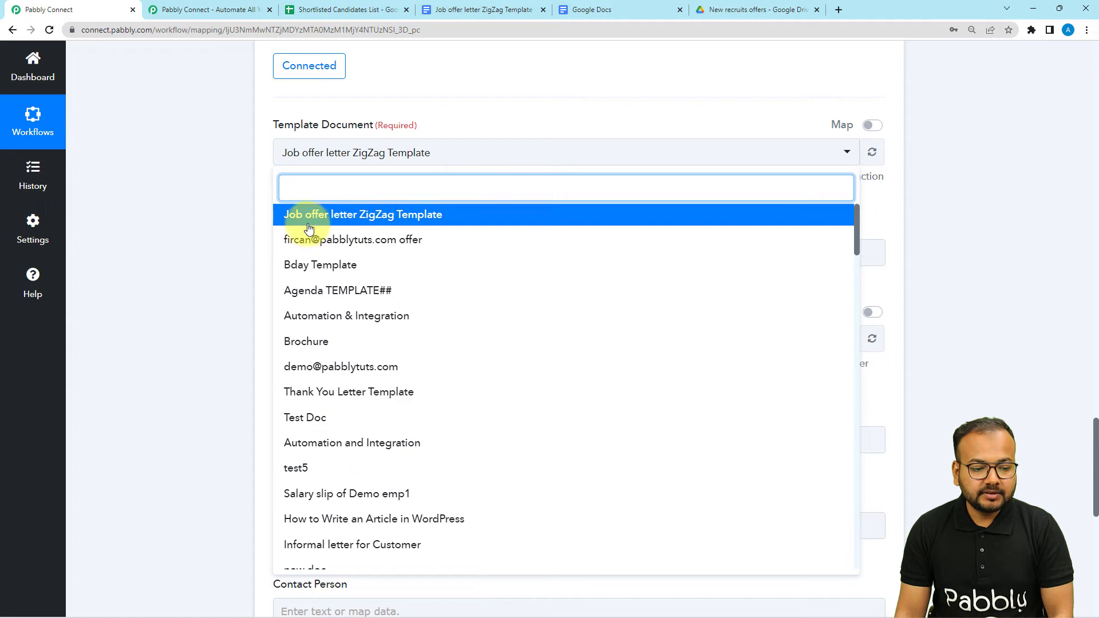
click(385, 221)
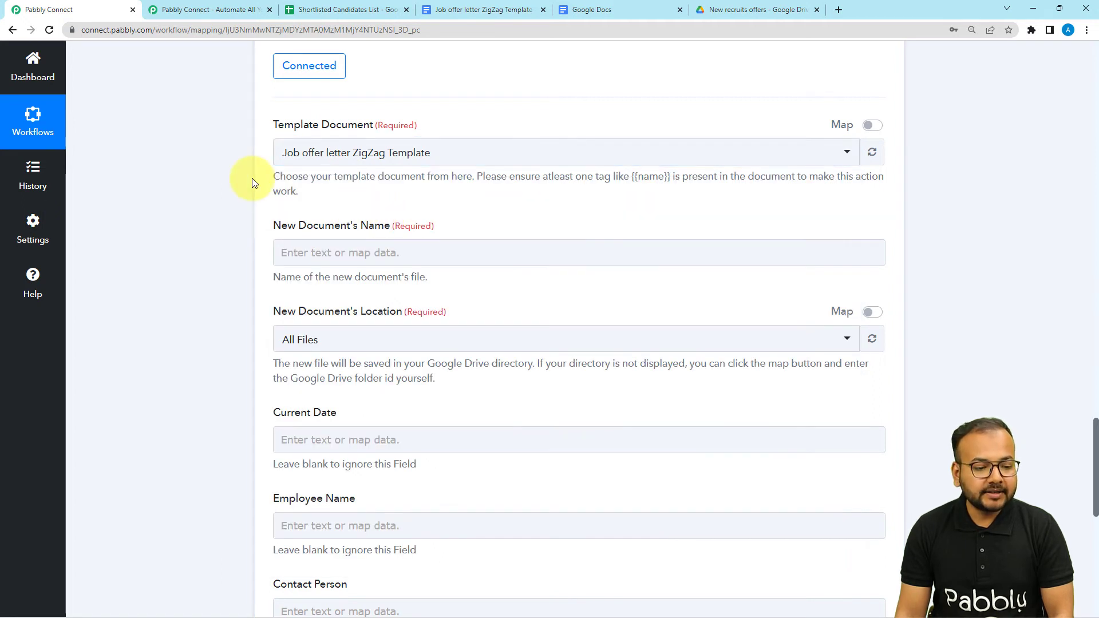
- Review the response data of the Google Sheets trigger and the Date/Time Formatter step that is available for mapping
scroll(252, 180, down, 2)
click(438, 139)
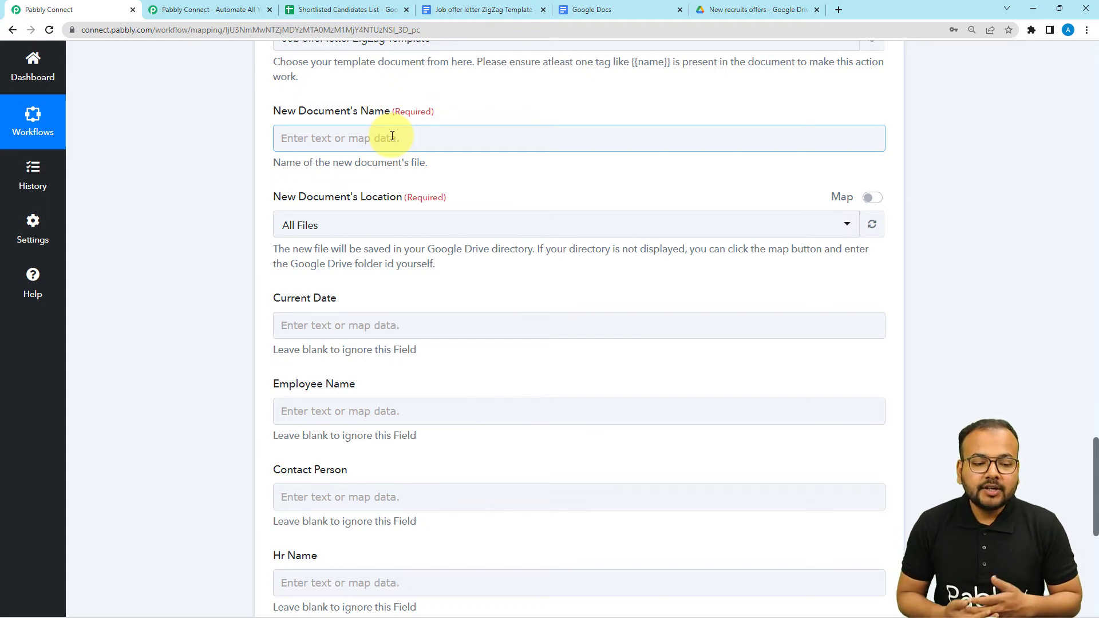
scroll(392, 136, up, 13)
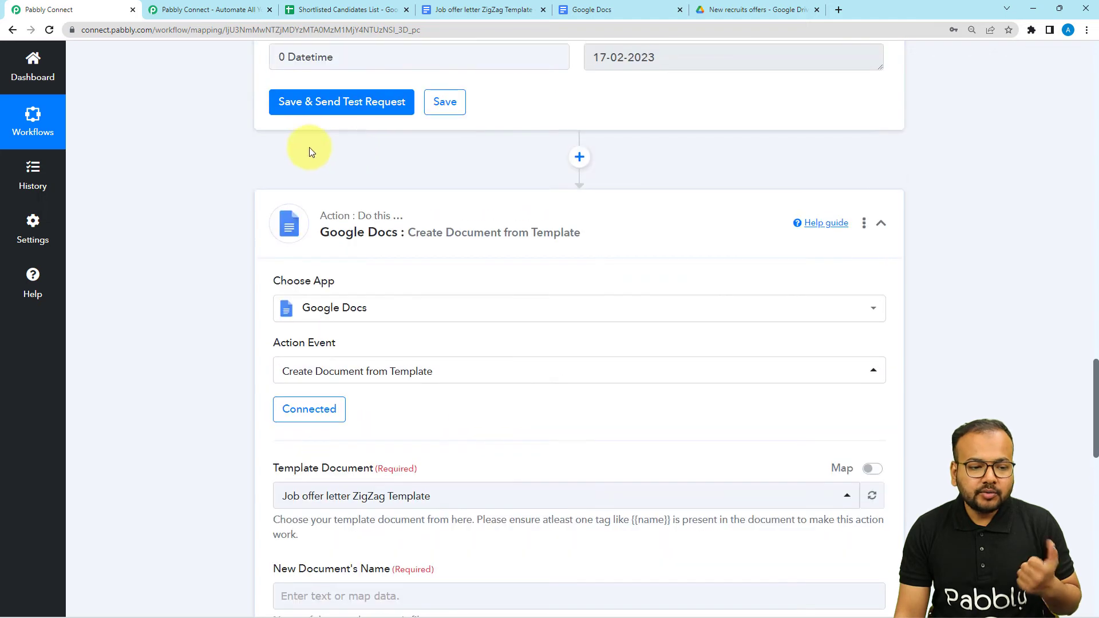
scroll(492, 180, up, 13)
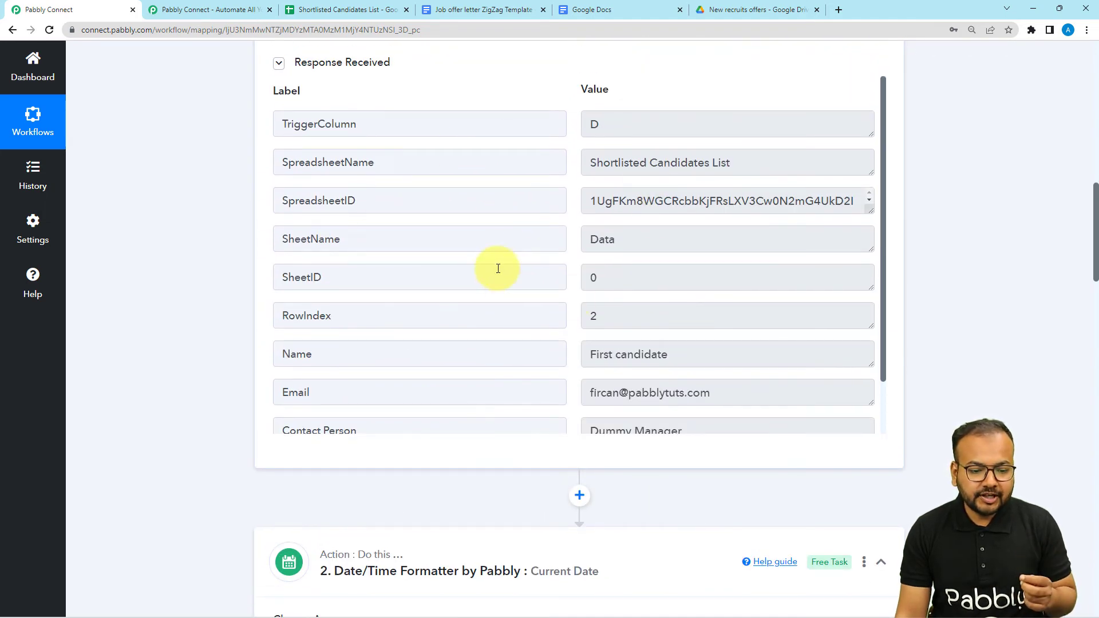
scroll(498, 268, down, 2)
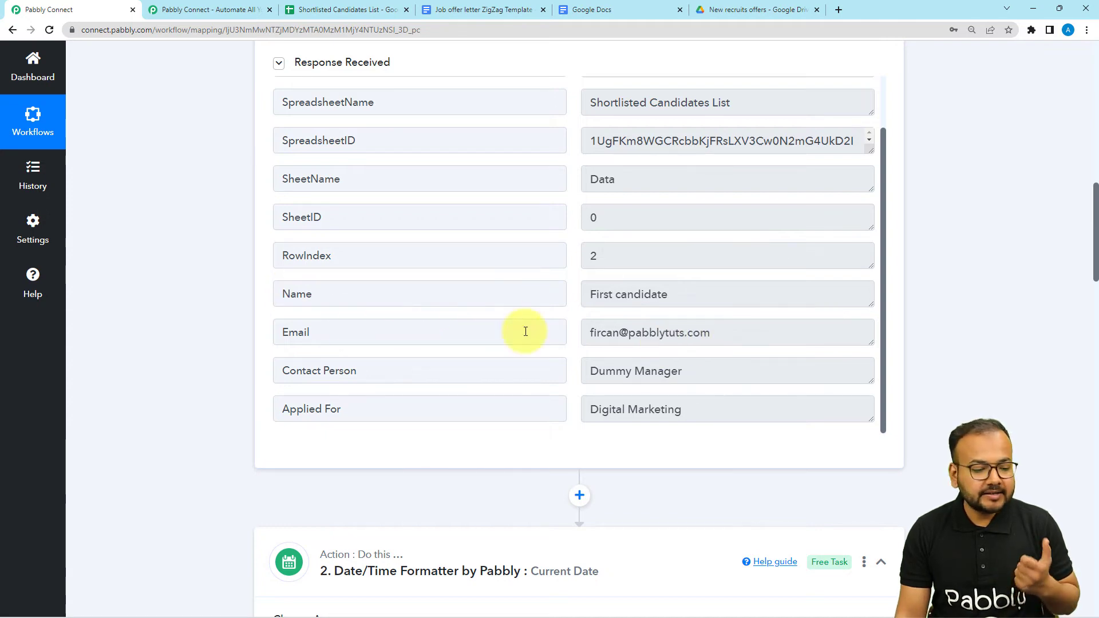
scroll(166, 300, down, 3)
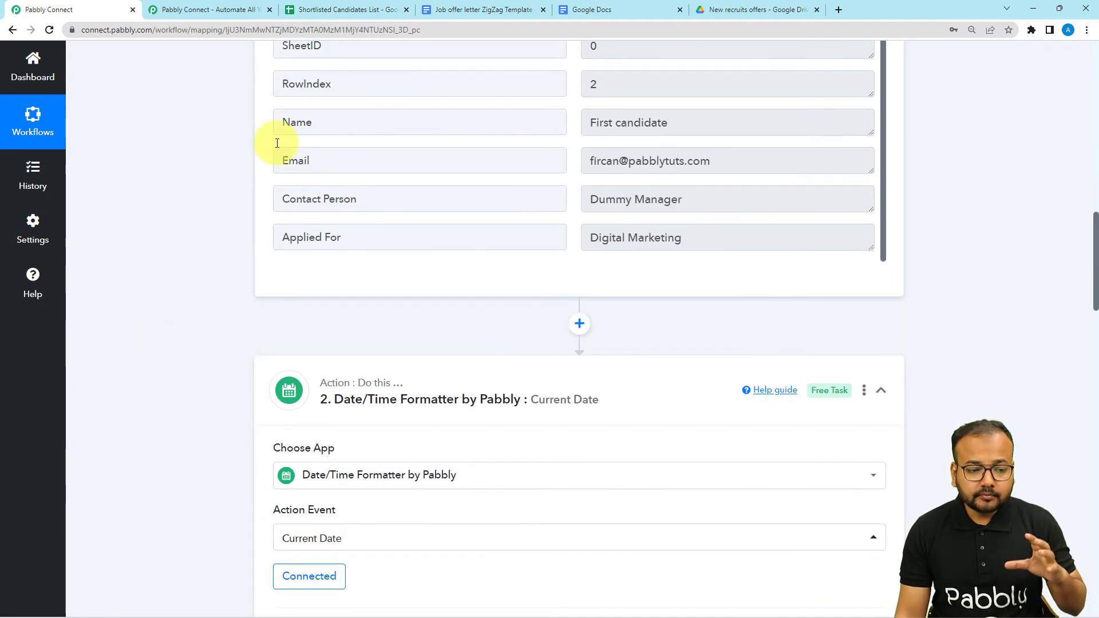
scroll(222, 215, down, 6)
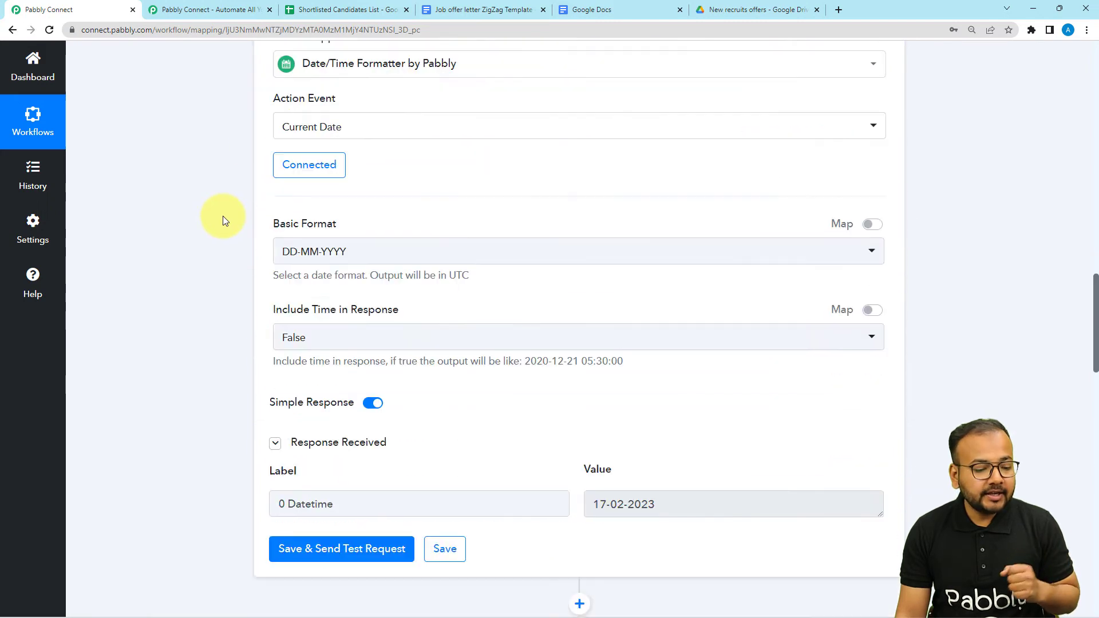
scroll(222, 215, down, 14)
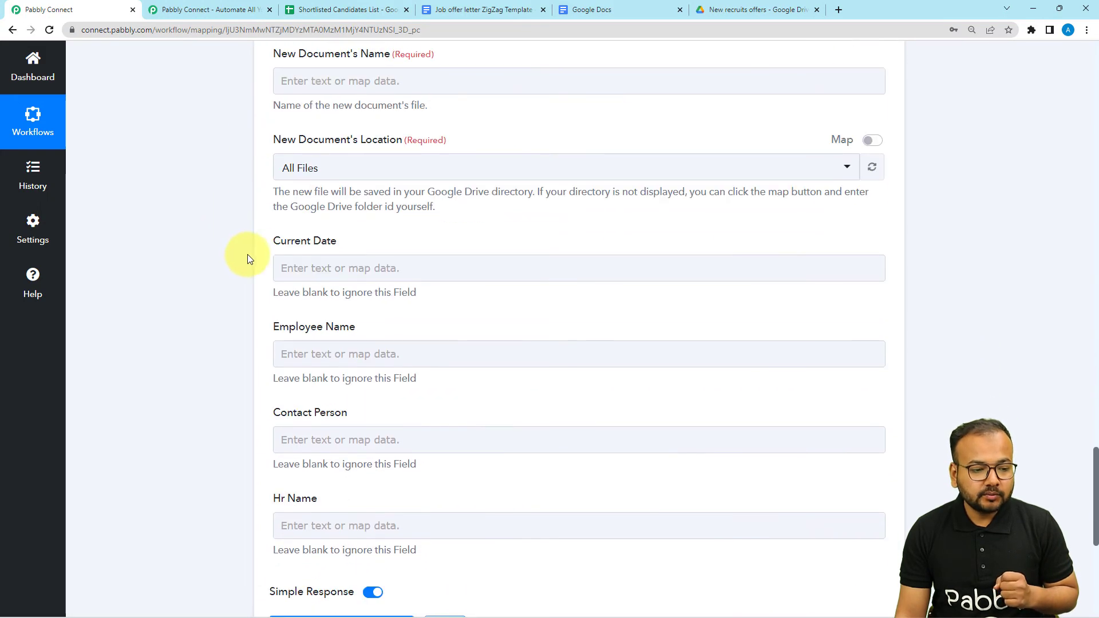
- Map the New Document's Name to the Email value from the Google Sheets trigger step
scroll(248, 258, up, 2)
click(343, 192)
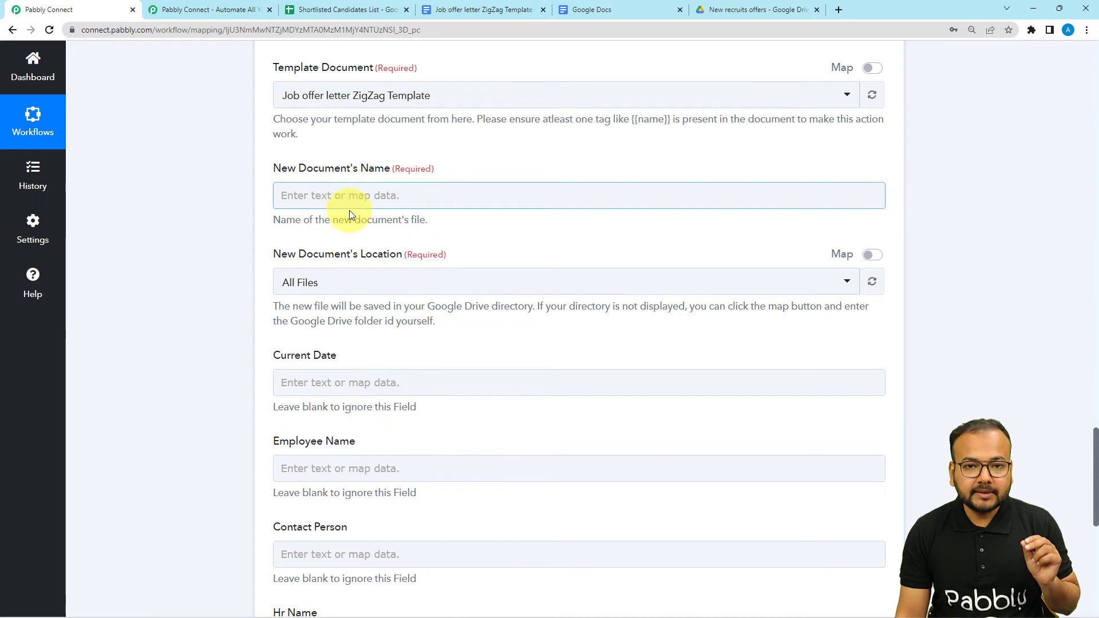
click(331, 197)
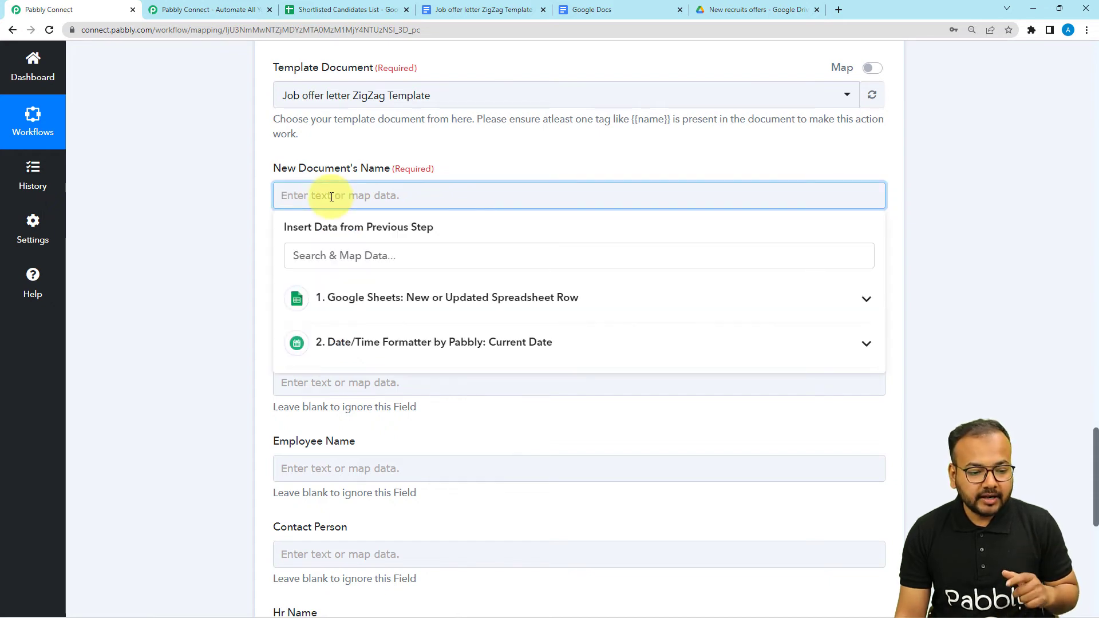
click(358, 302)
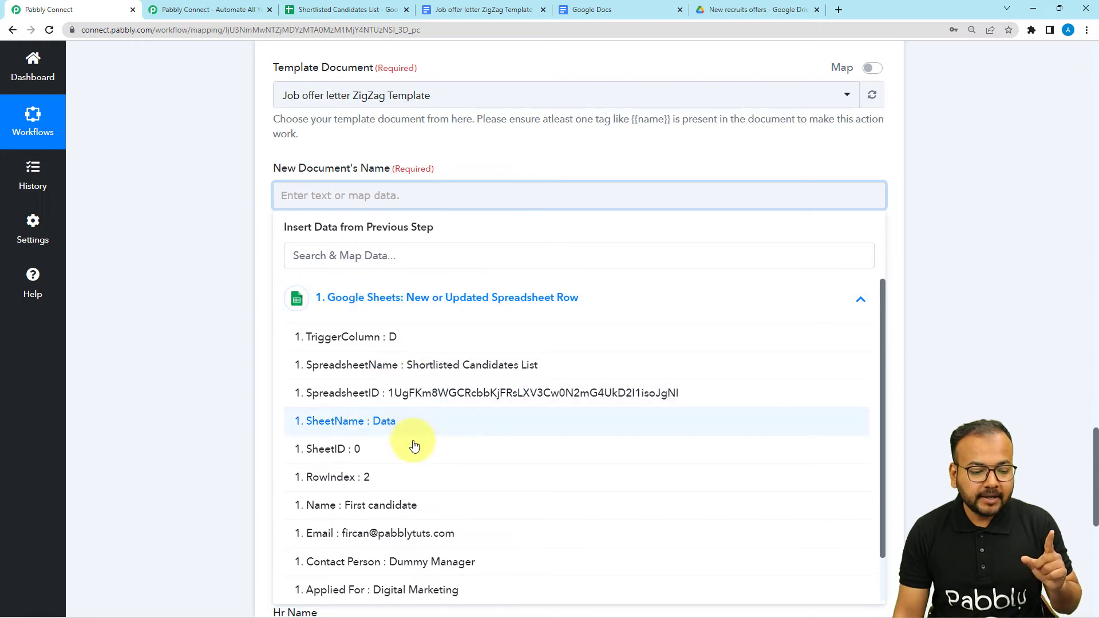
click(315, 532)
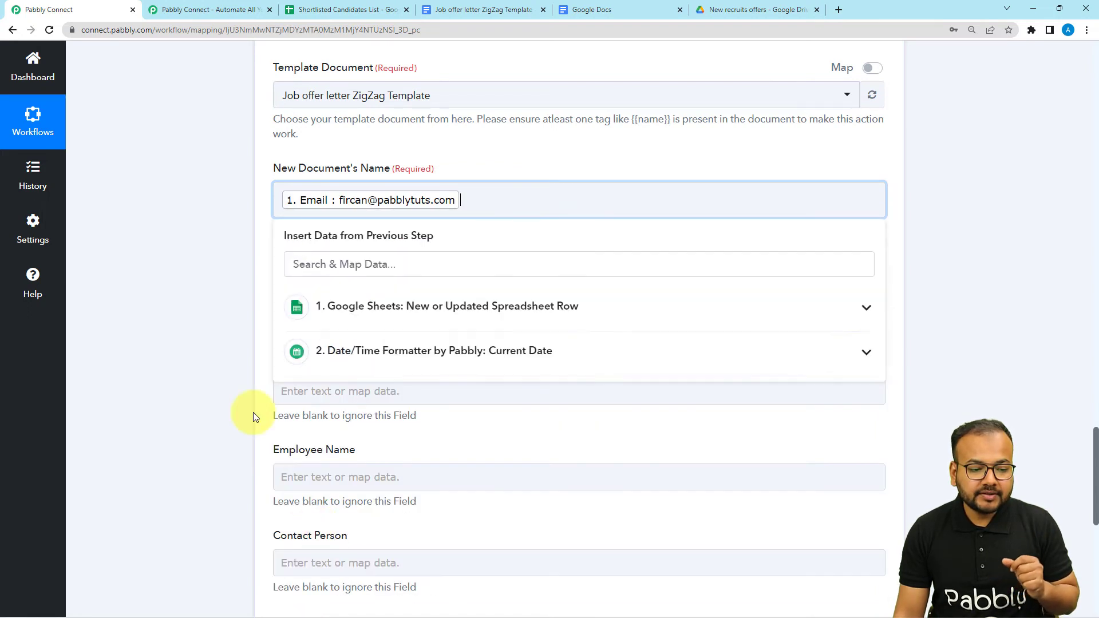
click(188, 339)
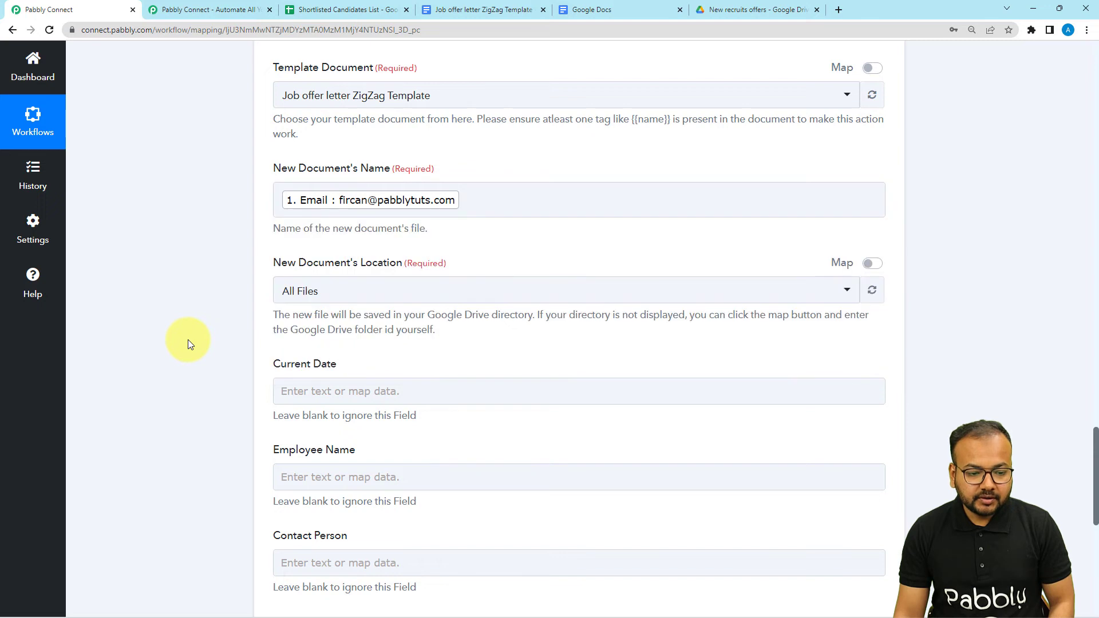
- Append the text "offer letter." after the mapped email in the New Document's Name
click(487, 207)
click(185, 240)
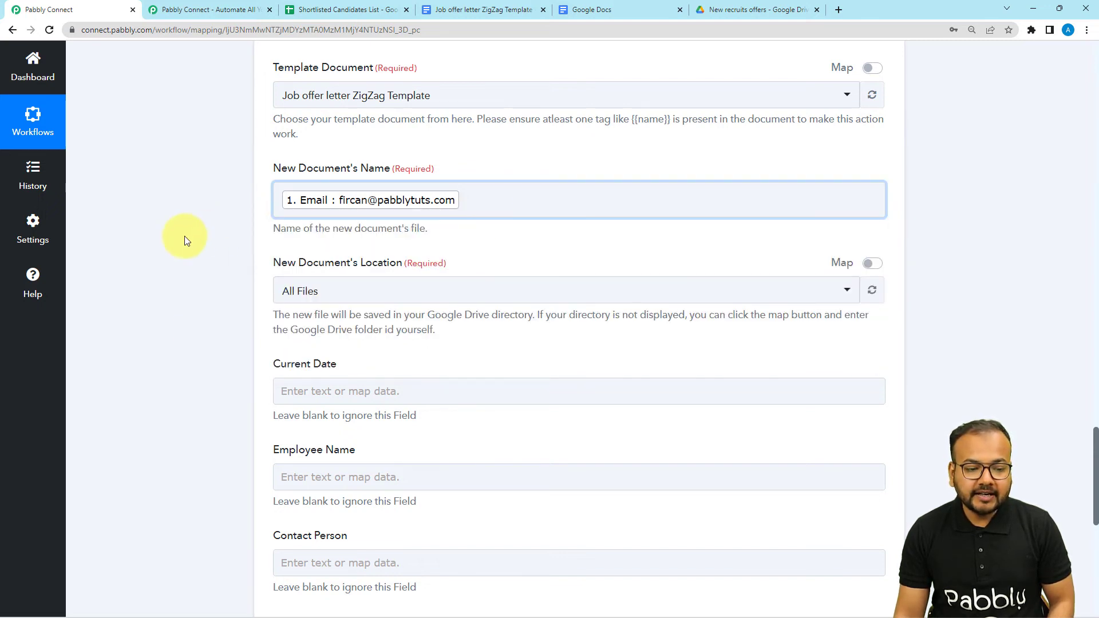
click(508, 201)
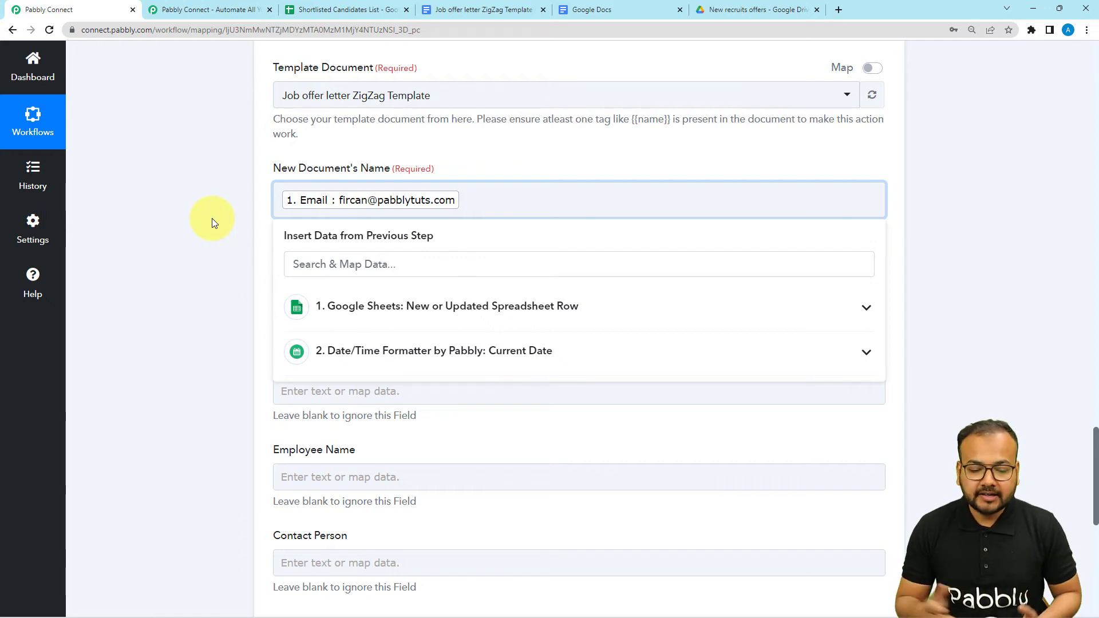
text(of)
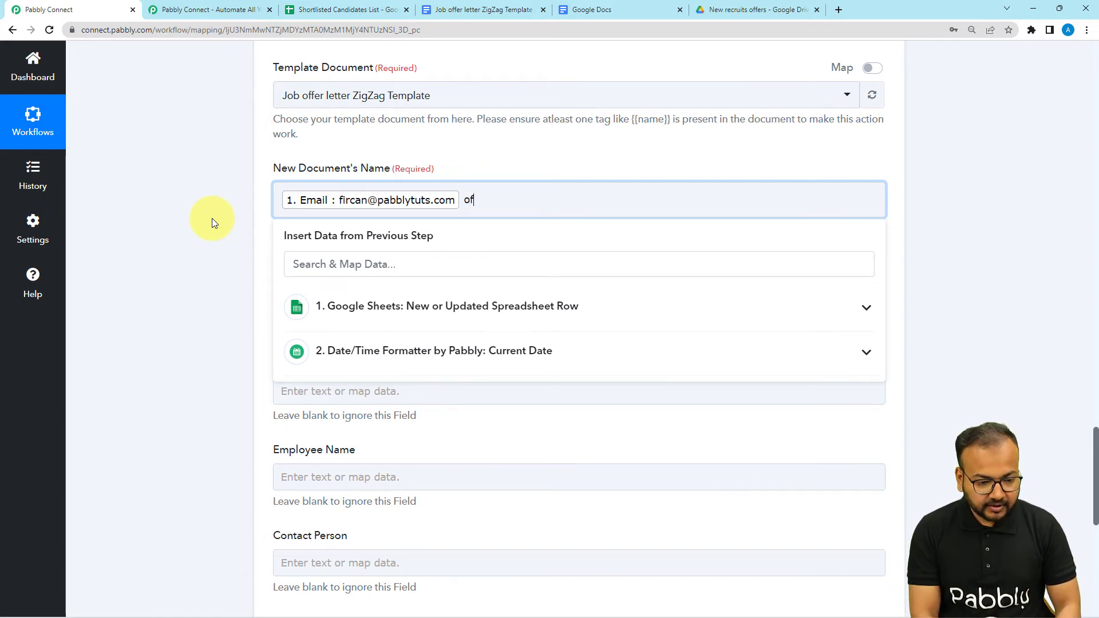
text(fer letter.)
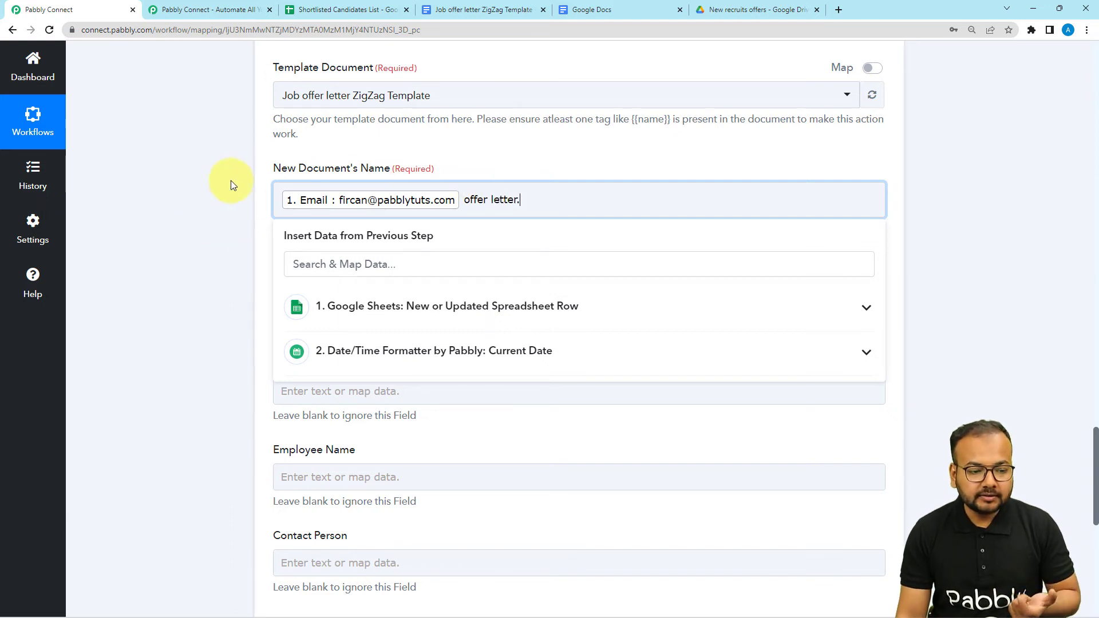
click(444, 209)
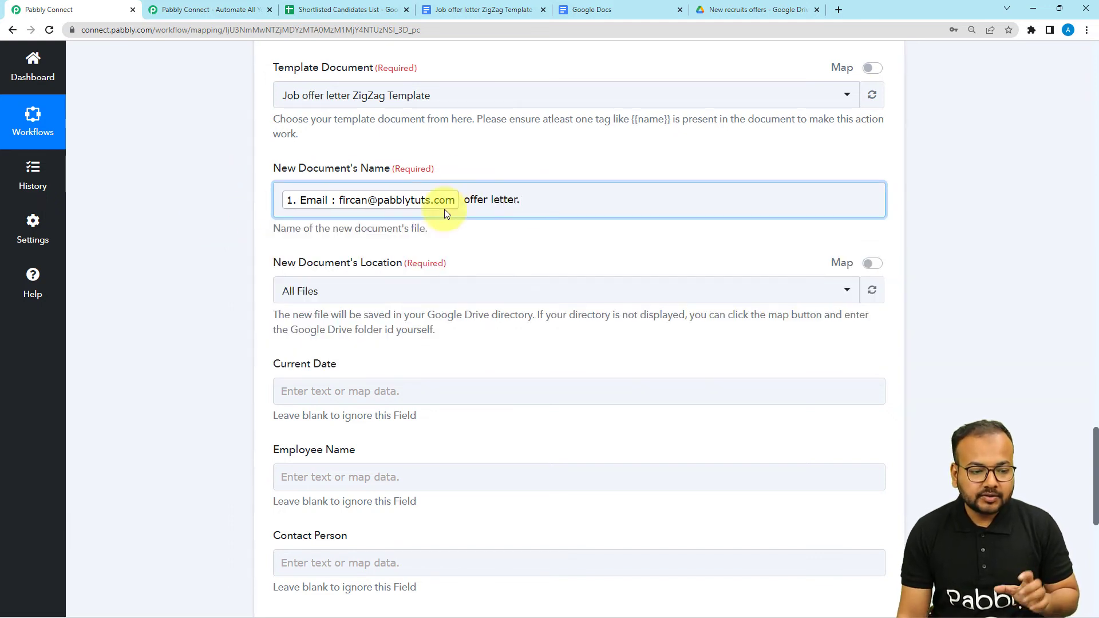
- Check the target folder's name in Google Drive and set the New Document's Location to New recruits offers
scroll(278, 204, down, 1)
scroll(249, 222, down, 3)
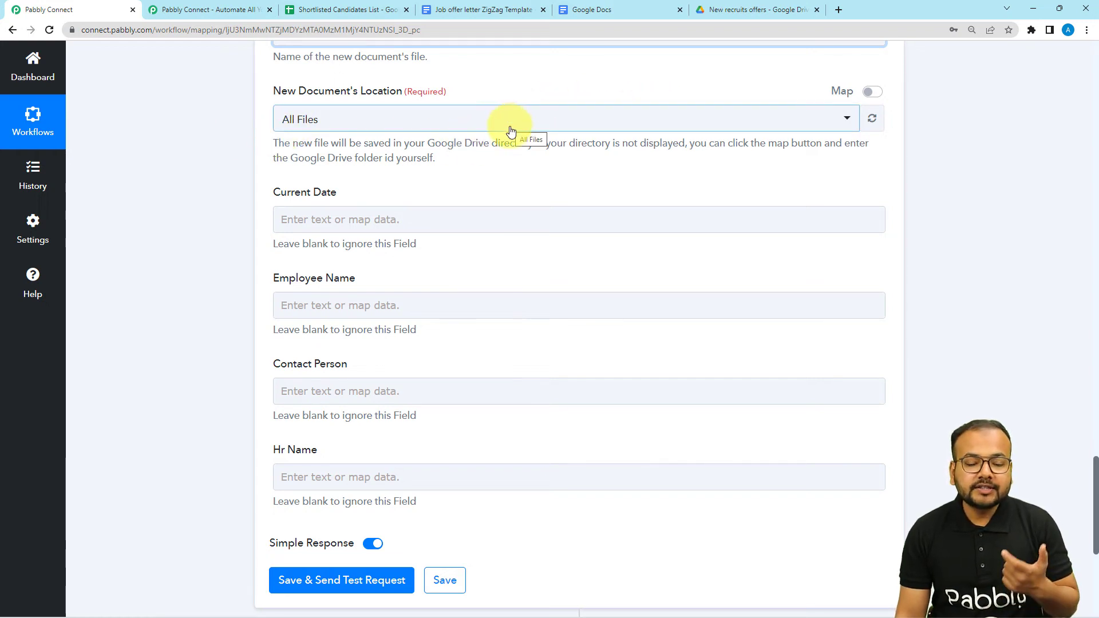
click(710, 11)
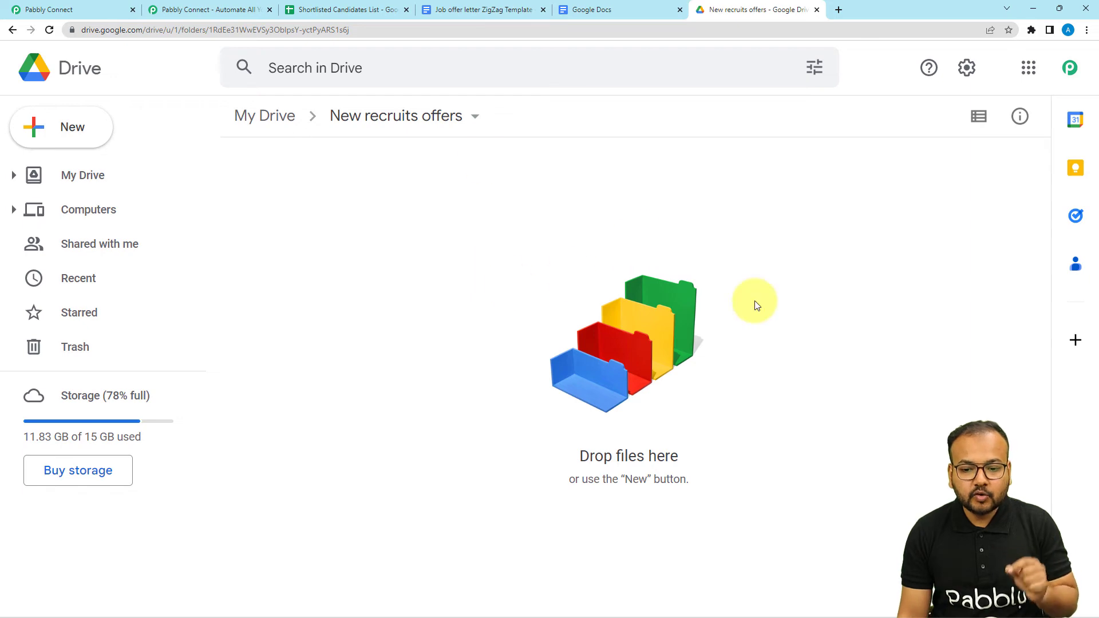
click(94, 4)
click(294, 122)
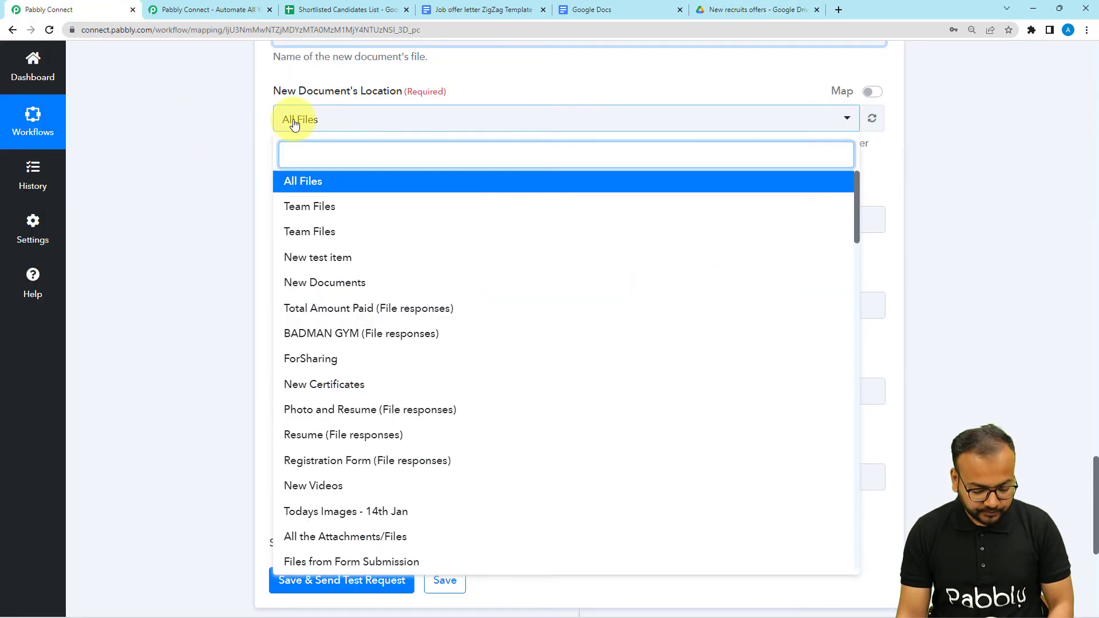
text(new)
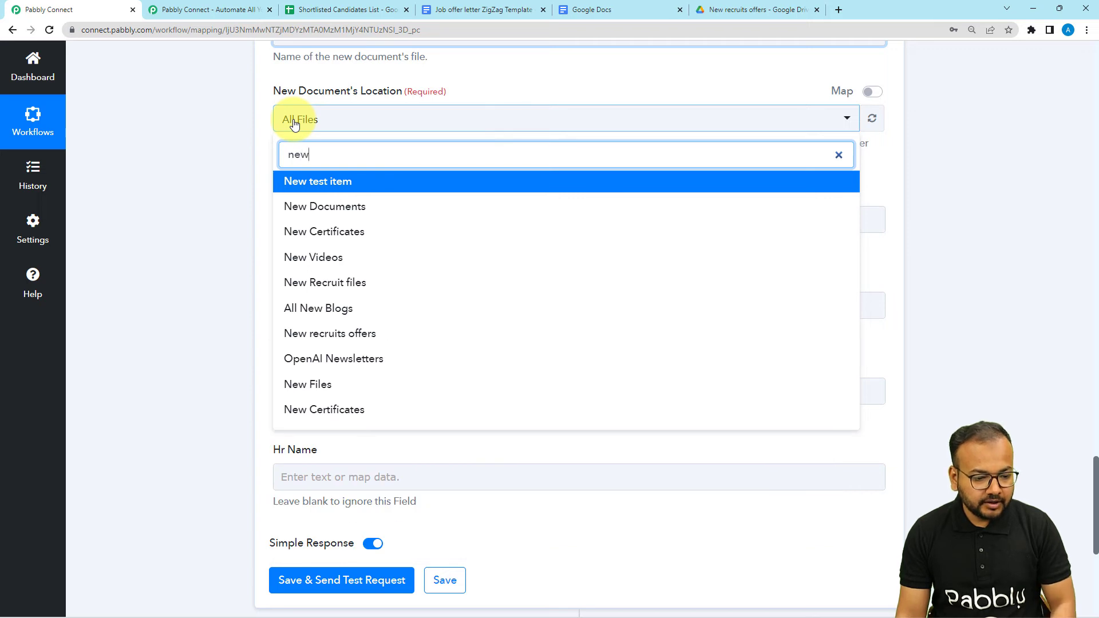
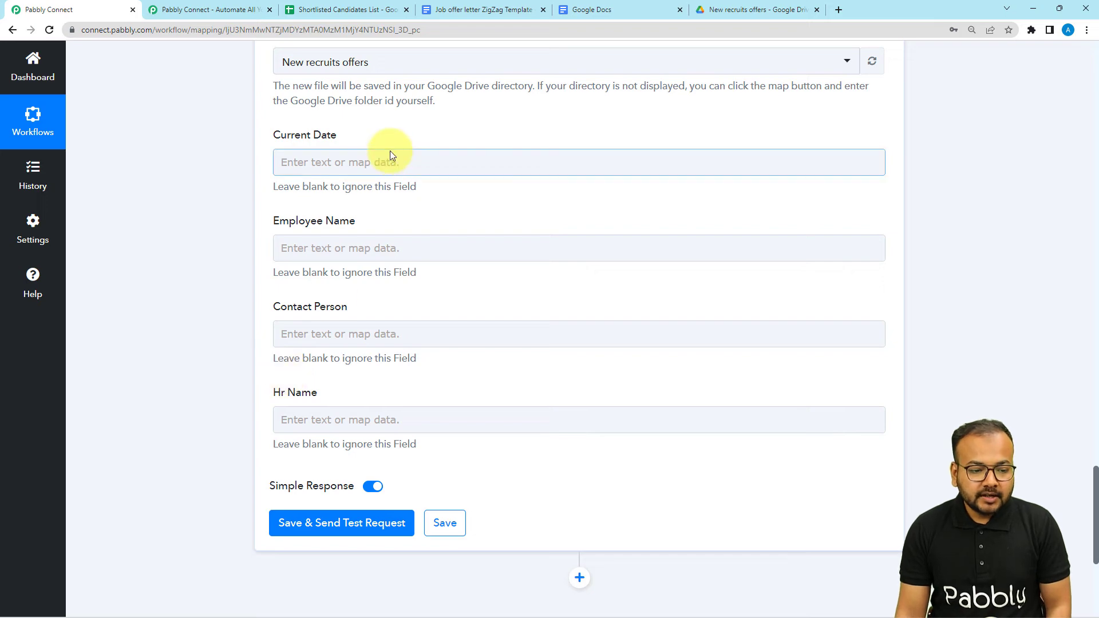
- Check the placeholders in the offer letter template and map Current Date to the Date/Time Formatter step's Datetime value
click(457, 4)
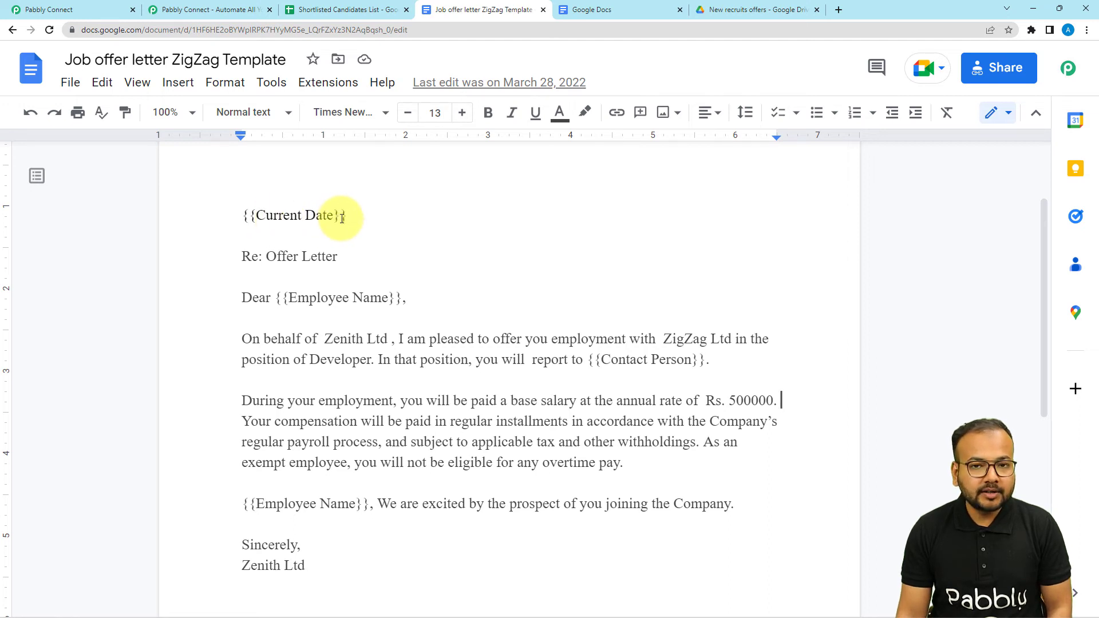
scroll(310, 233, down, 1)
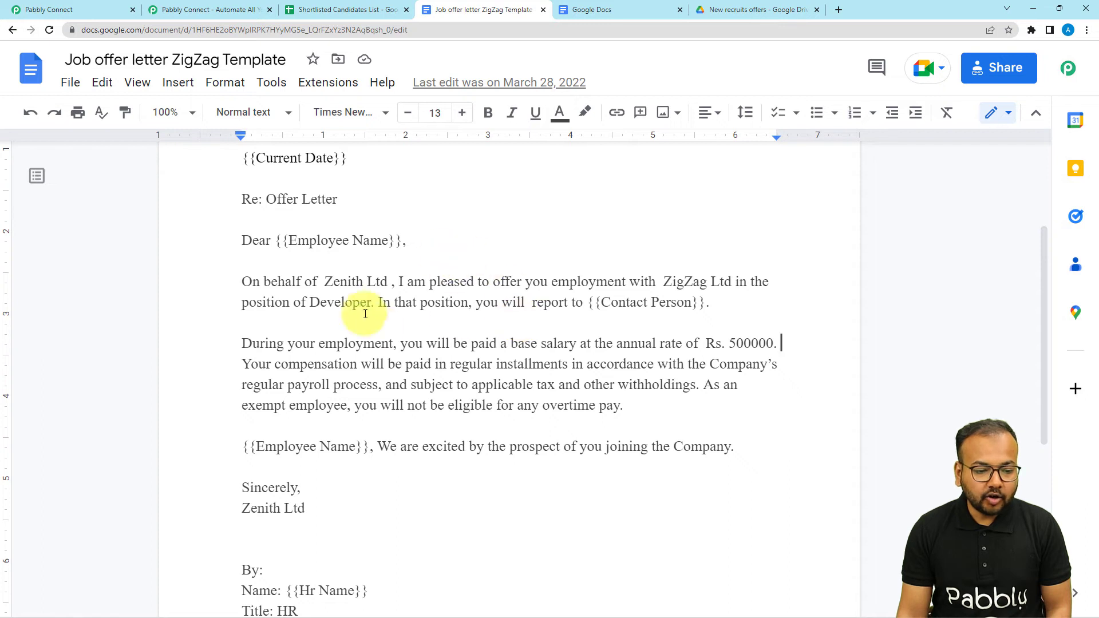
scroll(252, 301, up, 2)
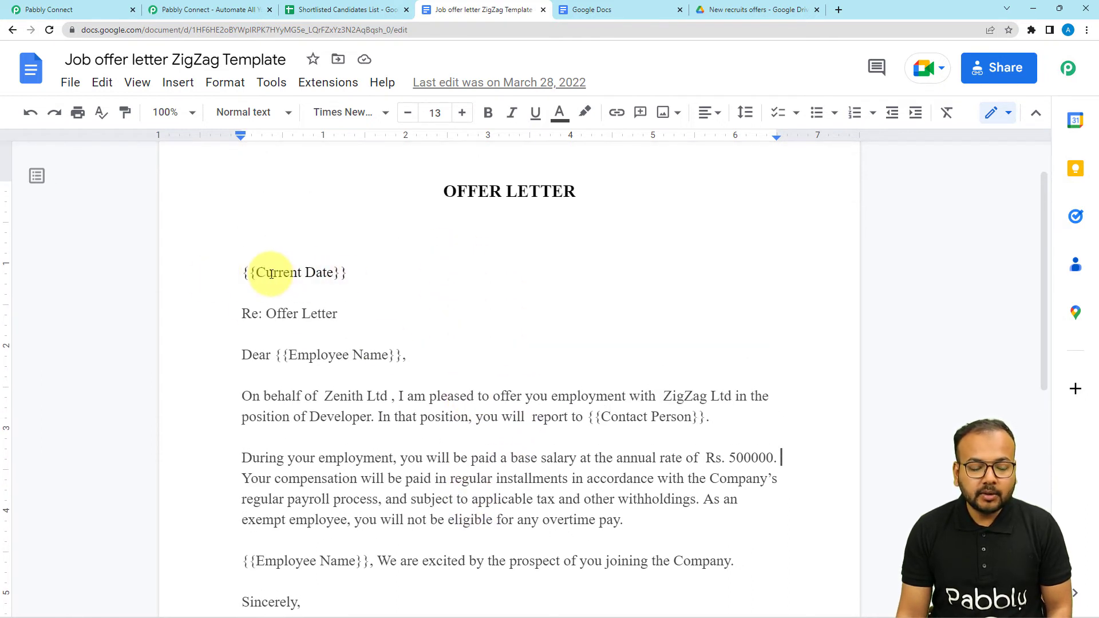
scroll(321, 373, down, 2)
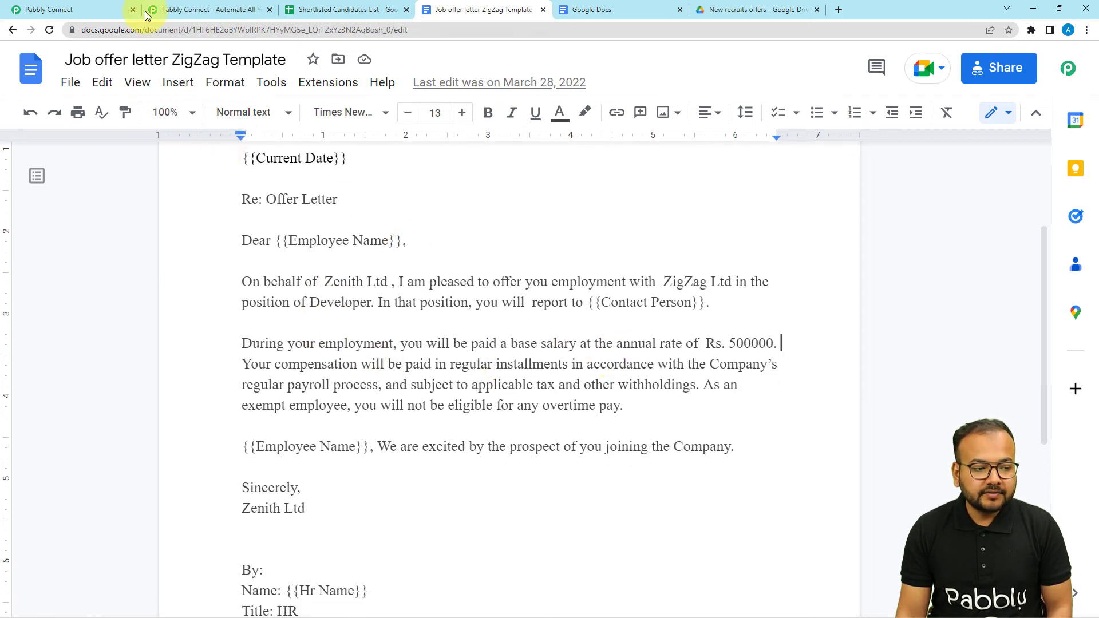
click(103, 5)
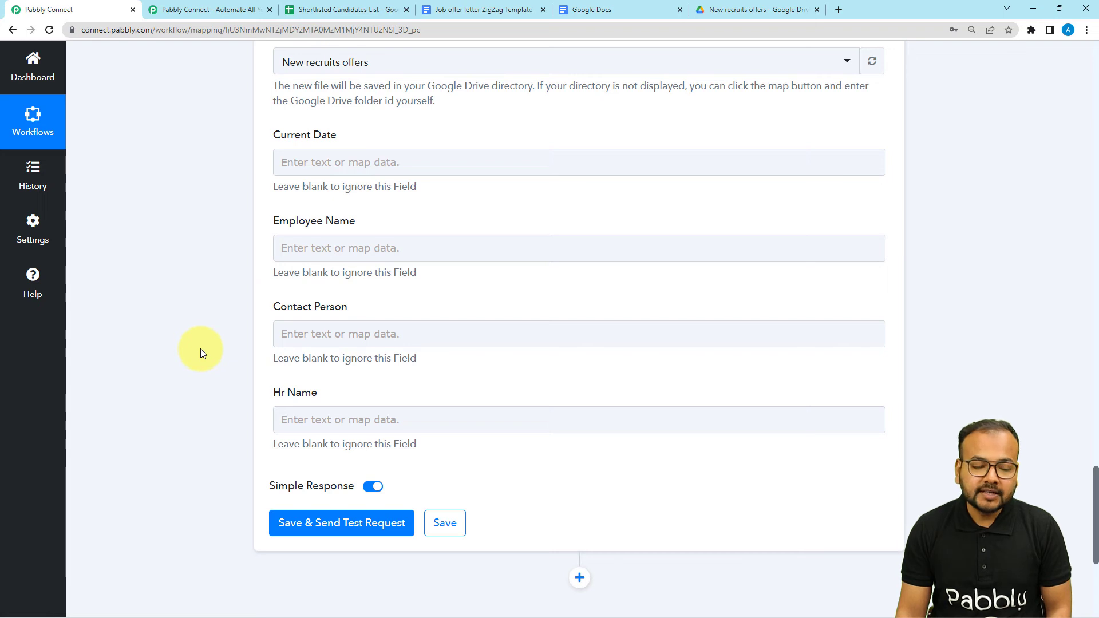
scroll(209, 325, down, 1)
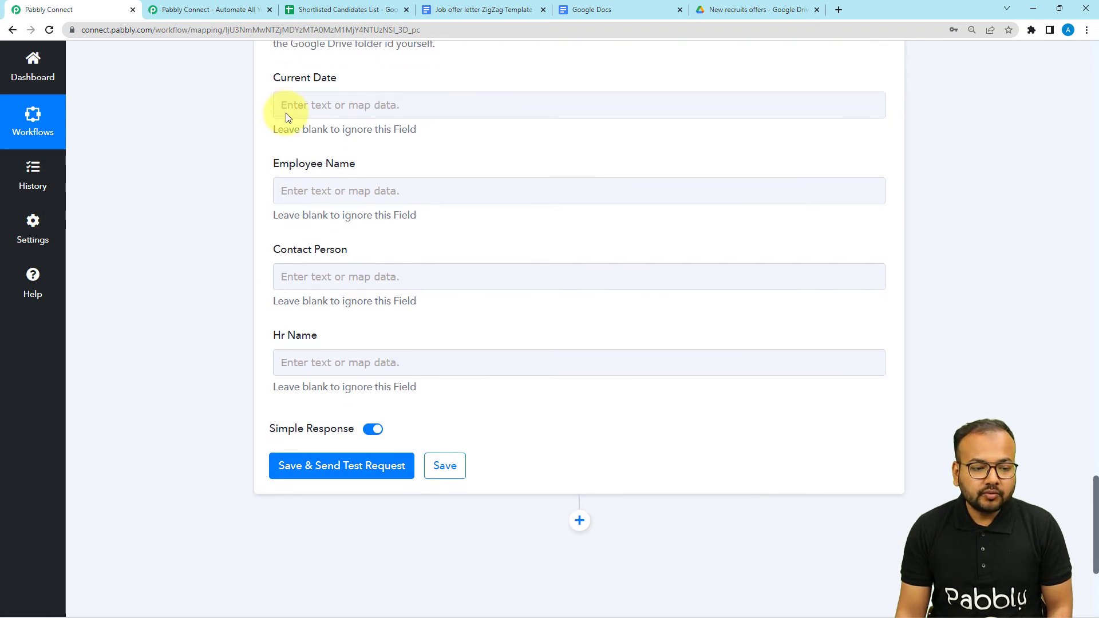
click(329, 107)
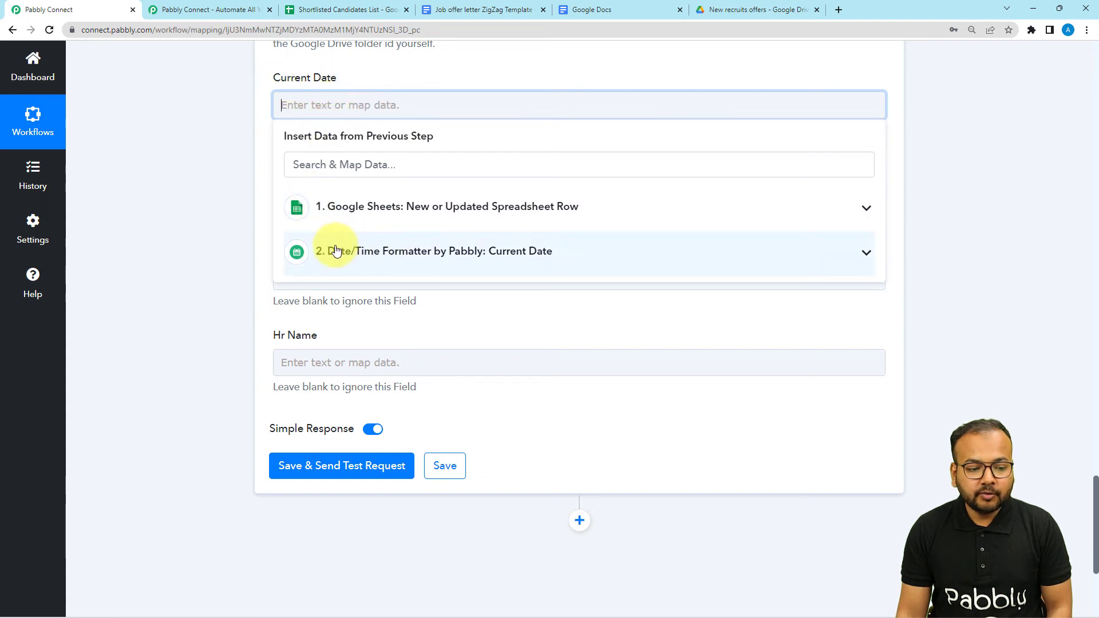
click(399, 266)
click(361, 290)
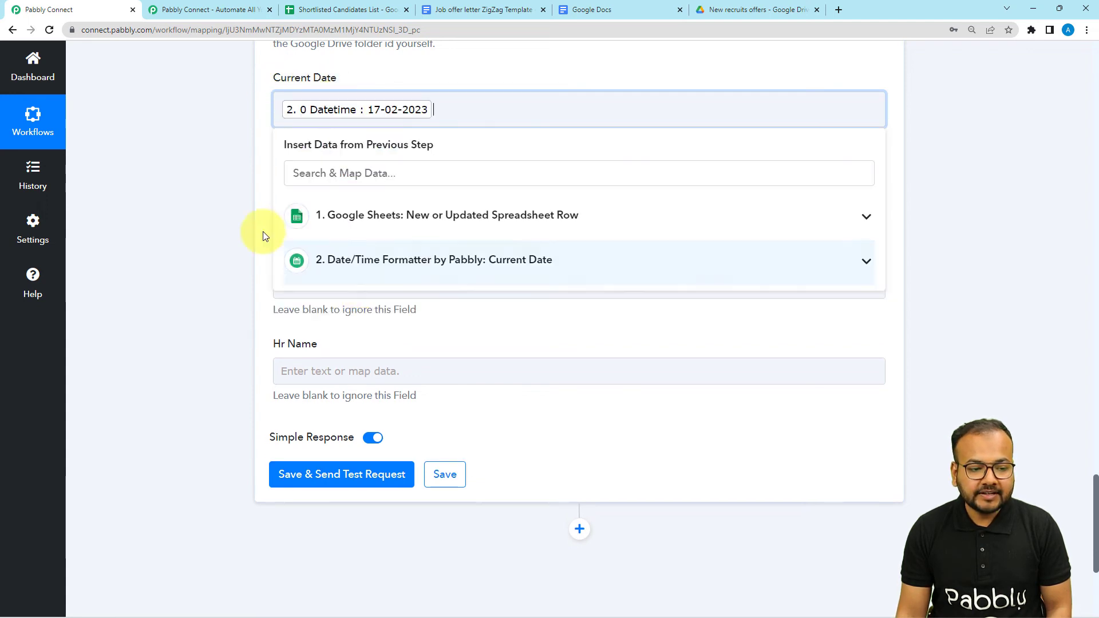
click(208, 214)
- Map the Employee Name field to the Name value from the Google Sheets trigger step
scroll(258, 183, down, 1)
click(357, 143)
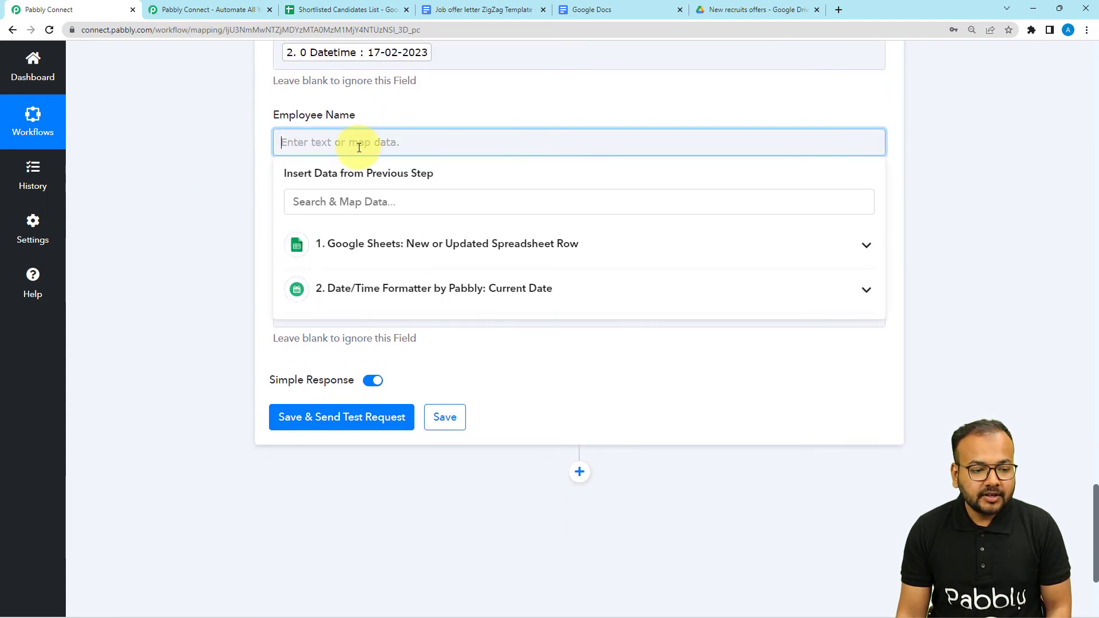
click(356, 253)
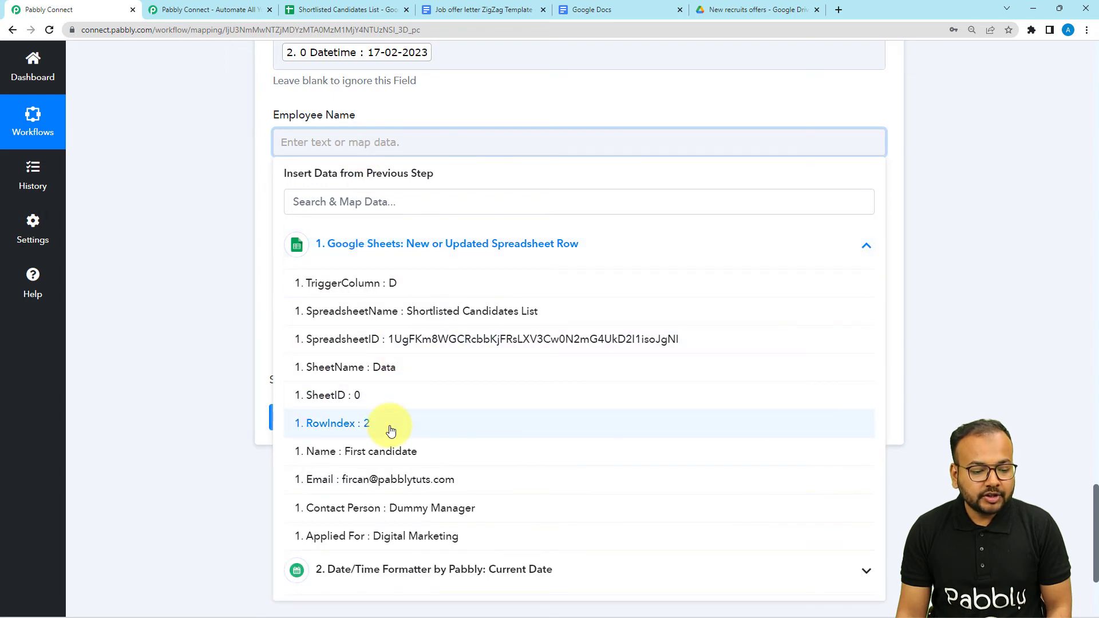
click(384, 462)
click(198, 280)
- Map the Contact Person field to the Contact Person value from the Google Sheets trigger step
click(282, 238)
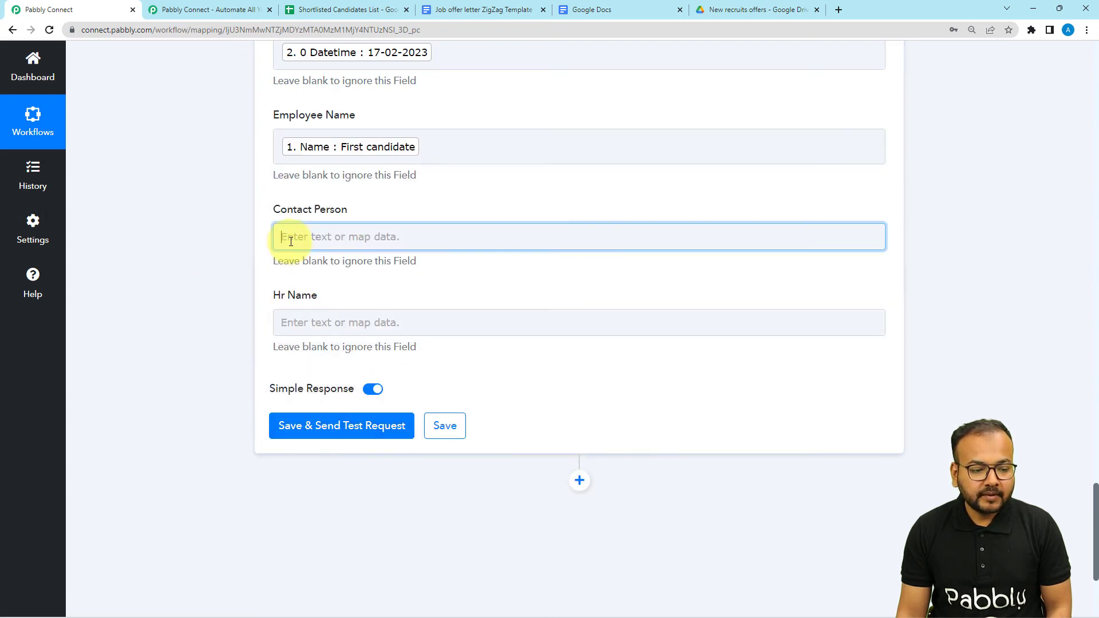
click(329, 231)
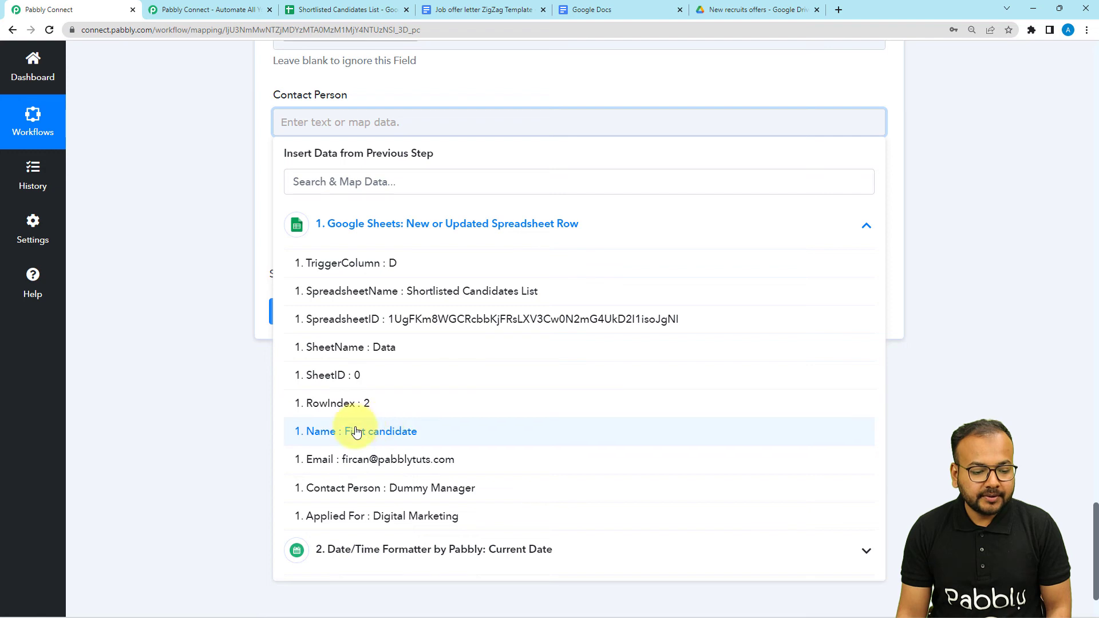
click(352, 494)
click(200, 274)
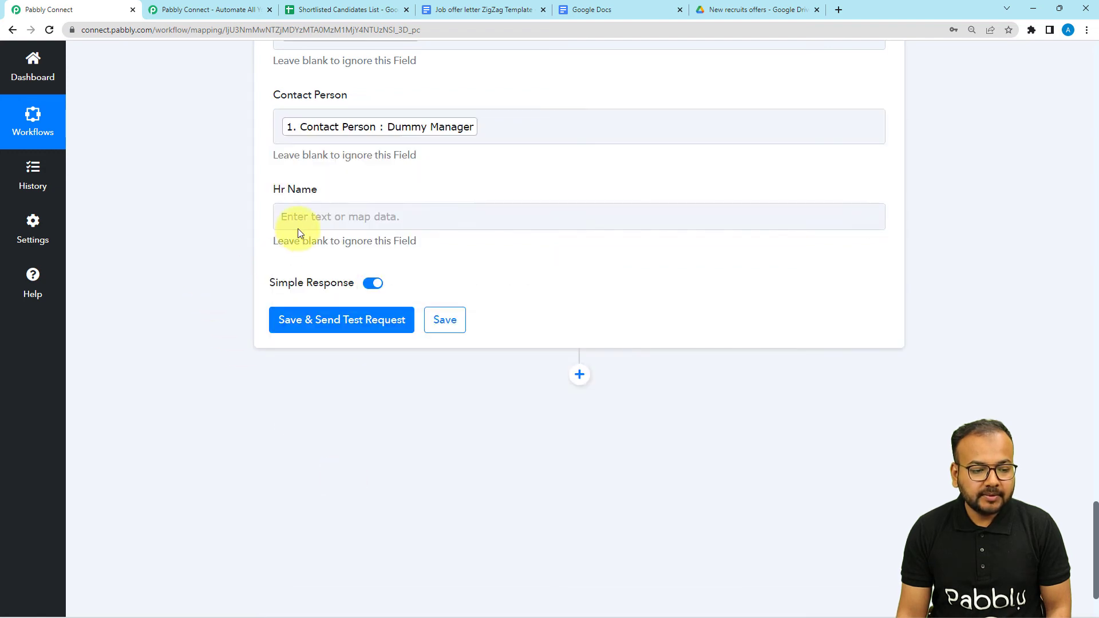
- Map the Hr Name field to the Contact Person value from the Google Sheets trigger step
click(298, 226)
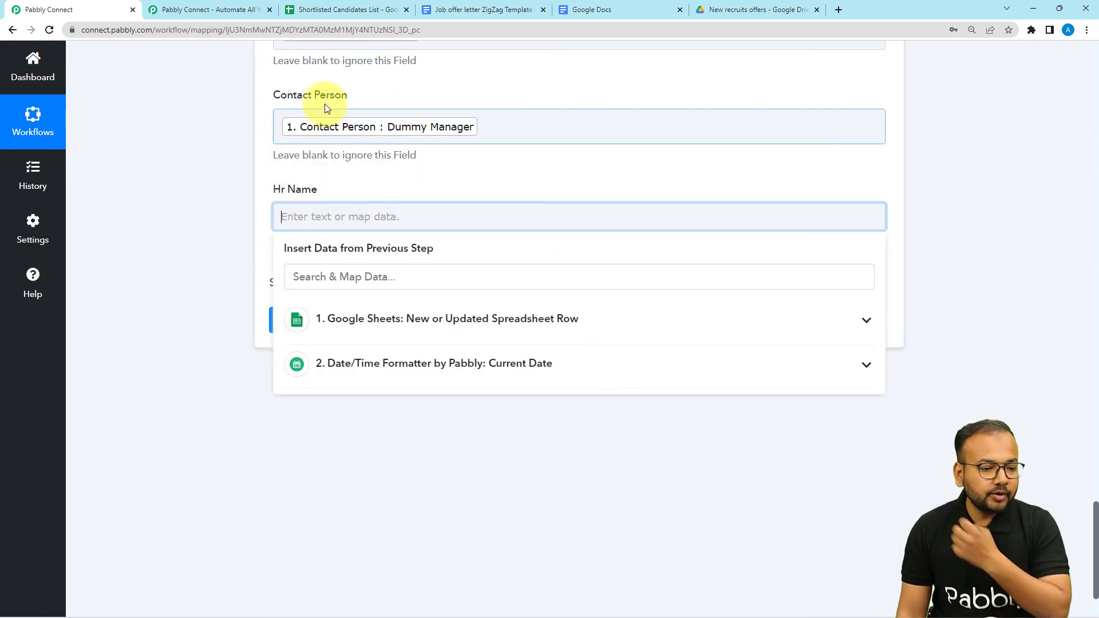
click(352, 327)
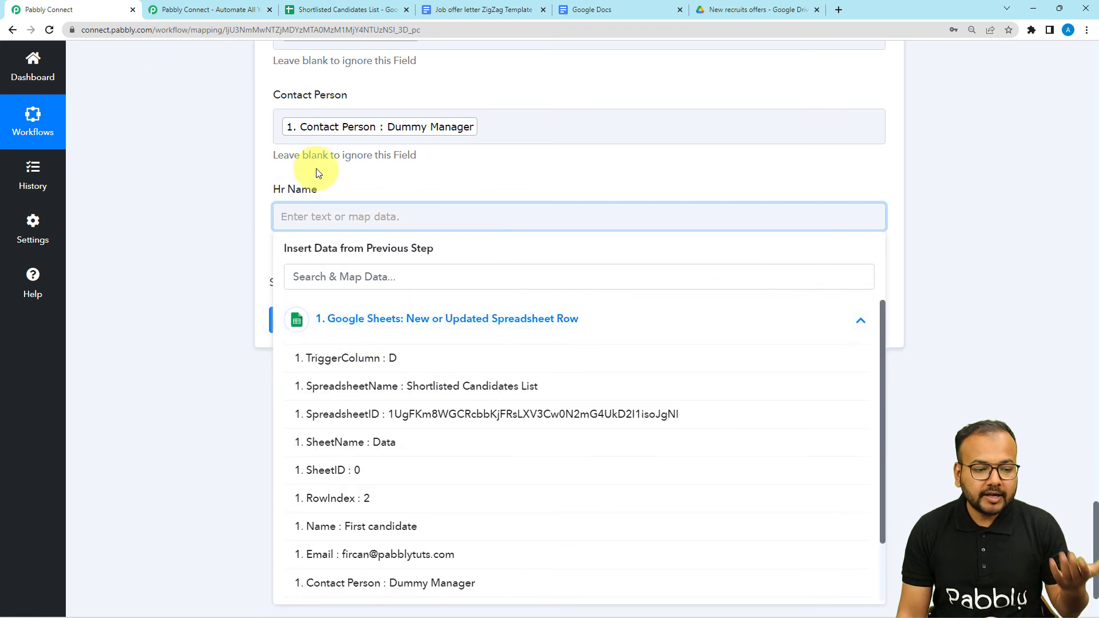
scroll(351, 420, down, 2)
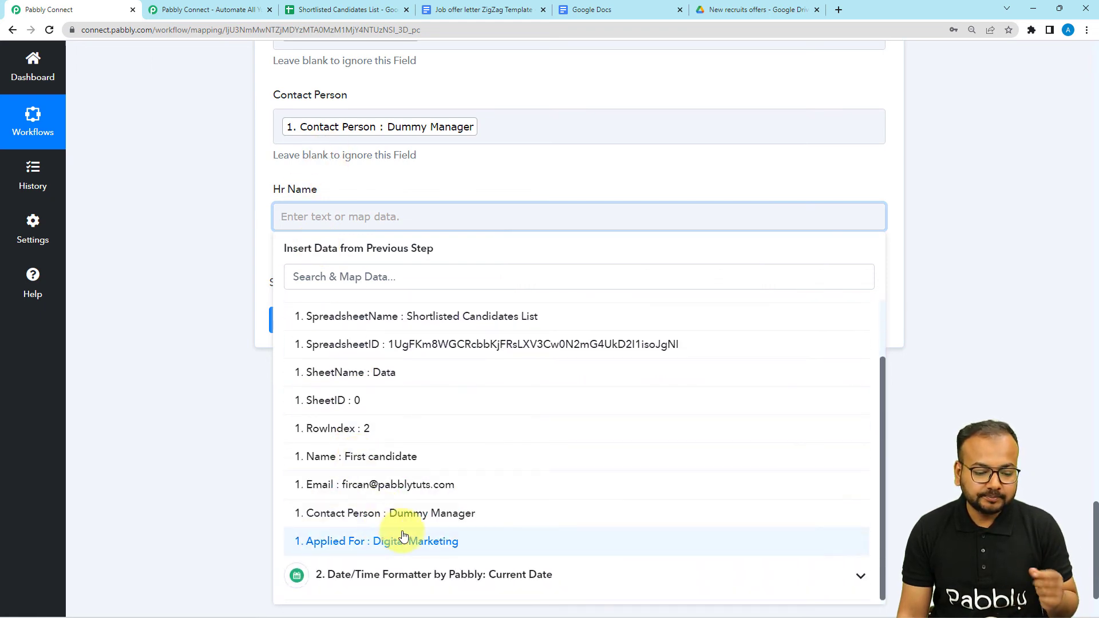
click(393, 514)
click(165, 274)
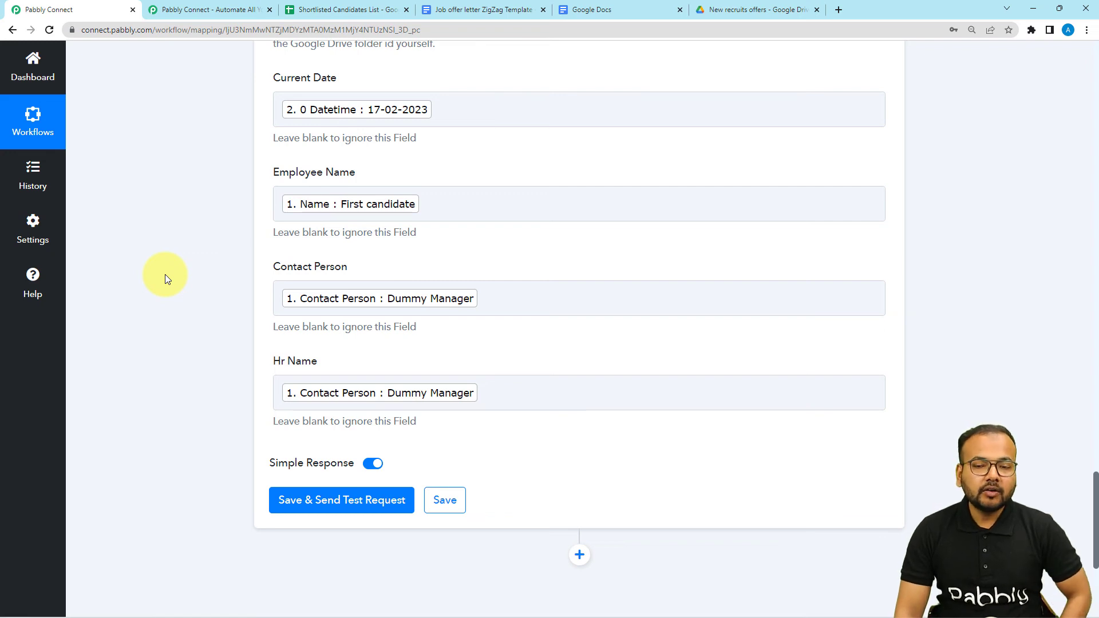
- Check the template and the Drive folder, then save the Google Docs action and send its test request
scroll(165, 274, down, 2)
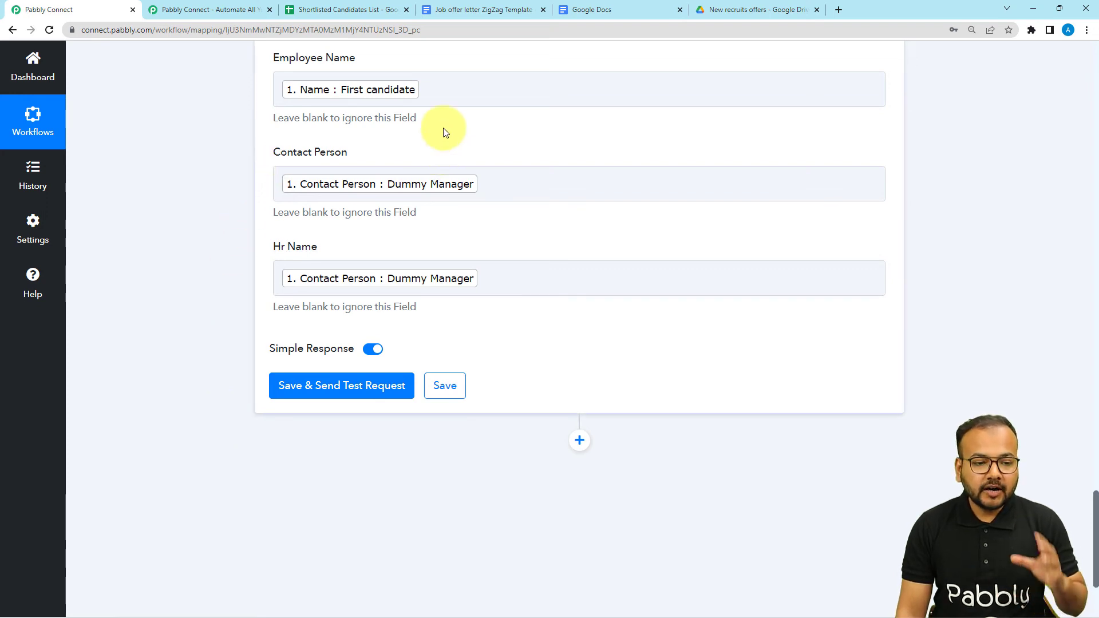
click(483, 14)
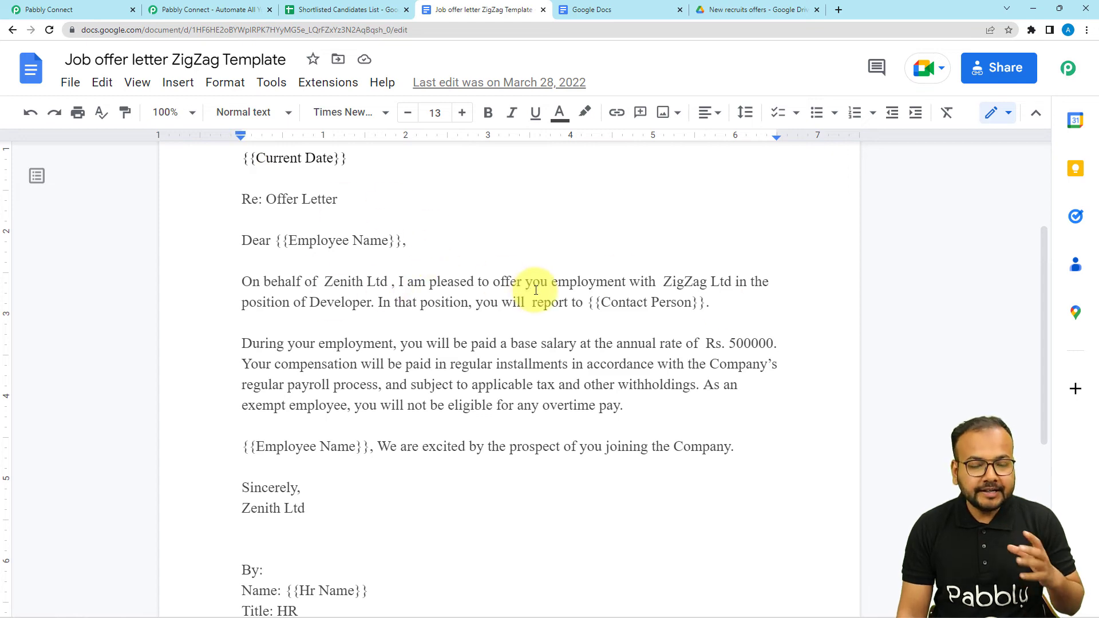
click(727, 11)
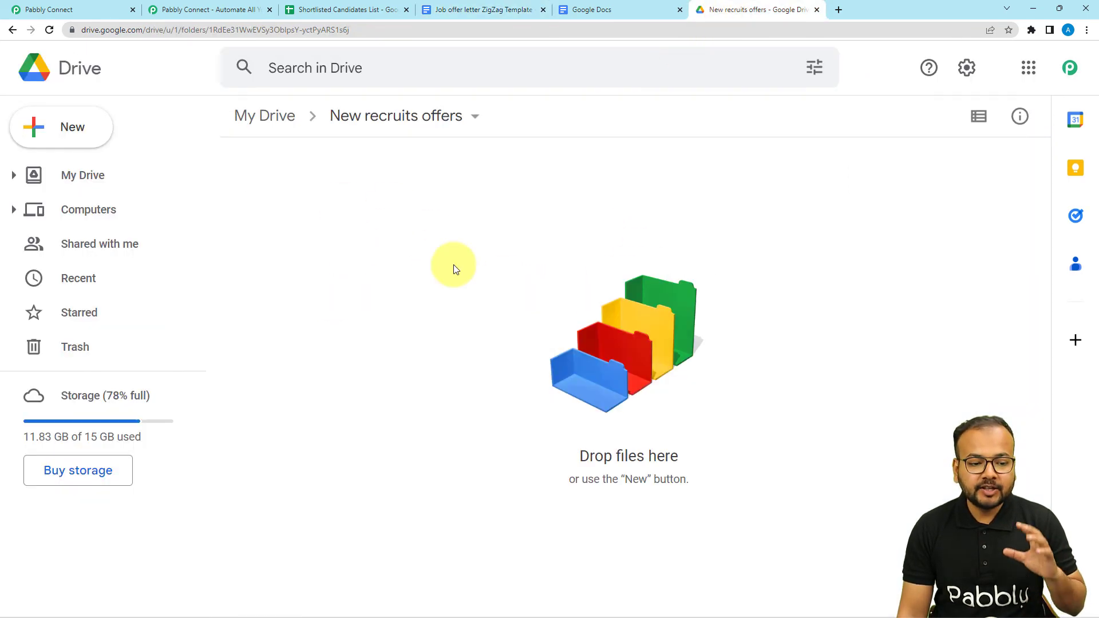
click(107, 5)
click(280, 385)
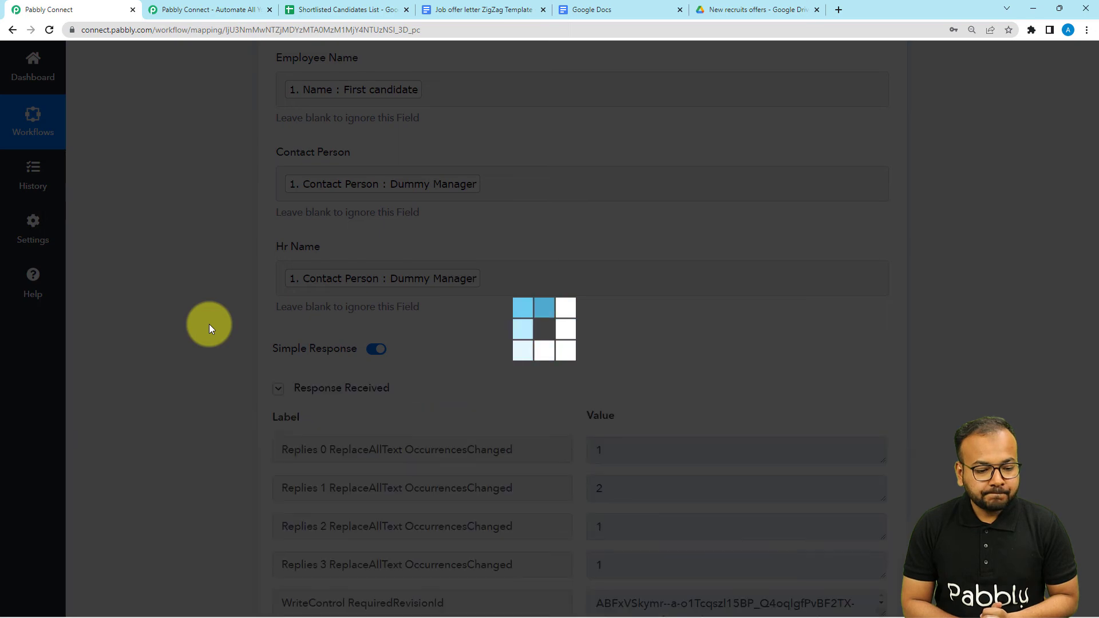
scroll(208, 324, down, 5)
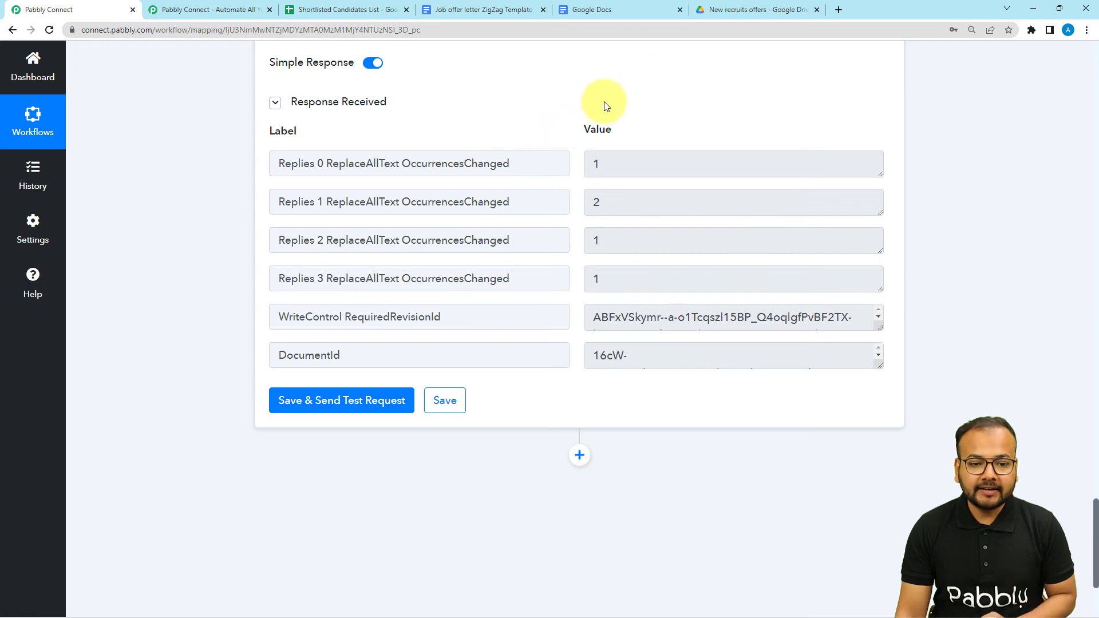
- Open the generated offer letter from the New recruits offers folder and compare its filled-in fields with the template's placeholders
click(728, 13)
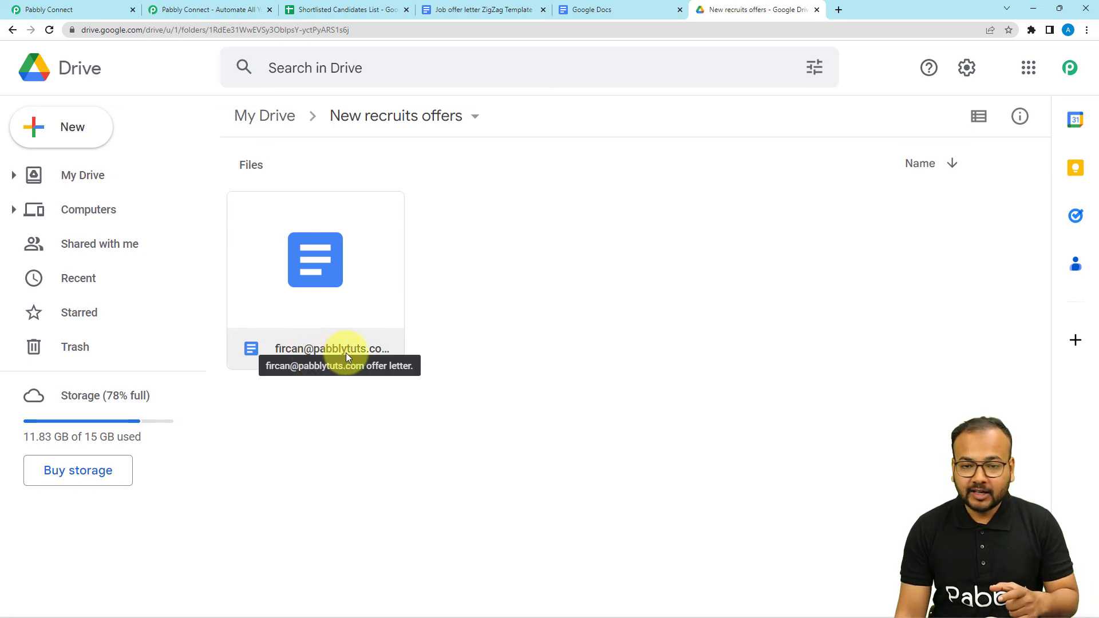
double_click(341, 310)
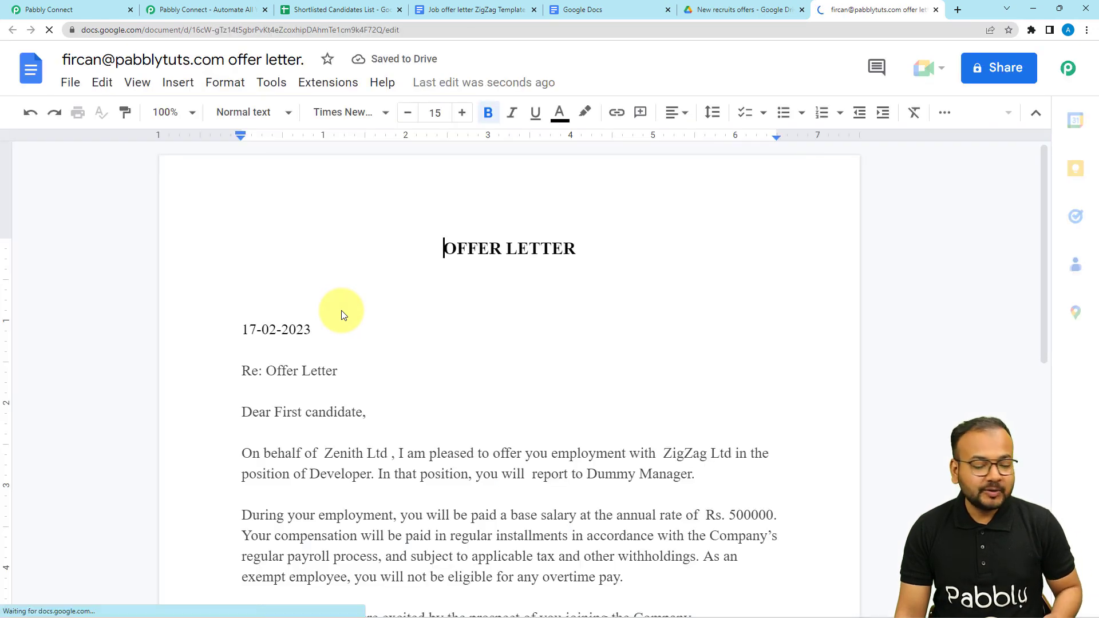
scroll(342, 315, down, 1)
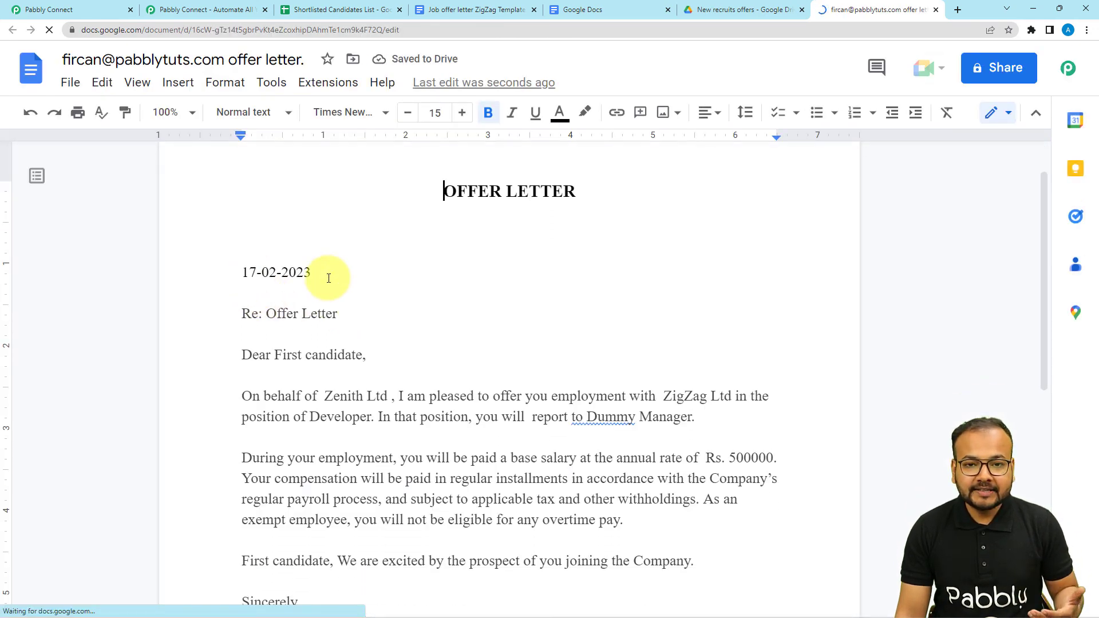
scroll(326, 276, down, 3)
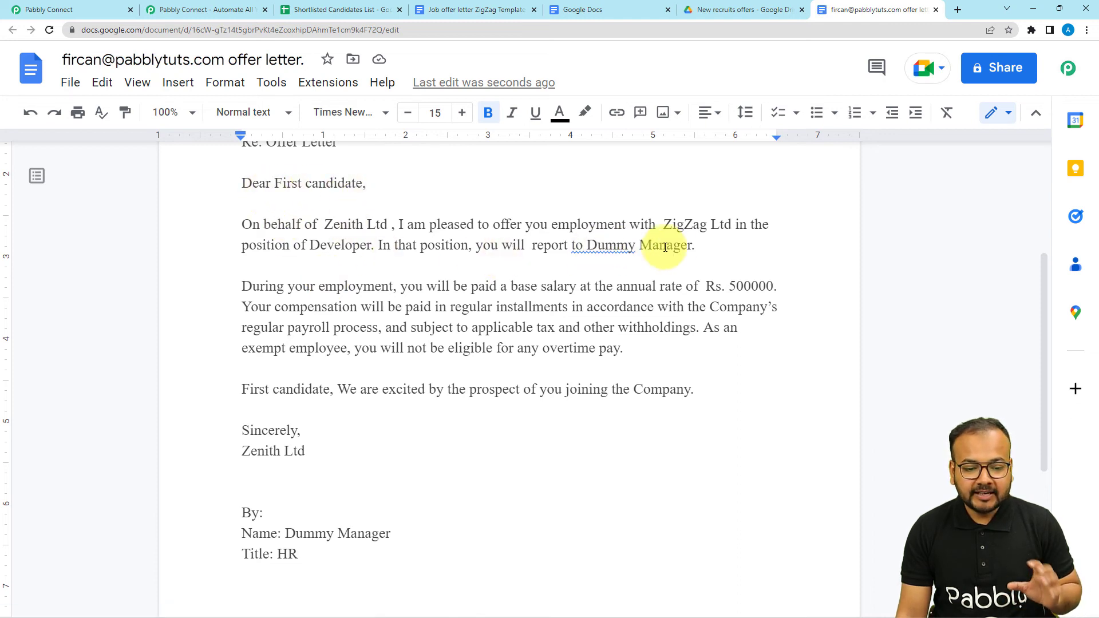
scroll(370, 412, down, 1)
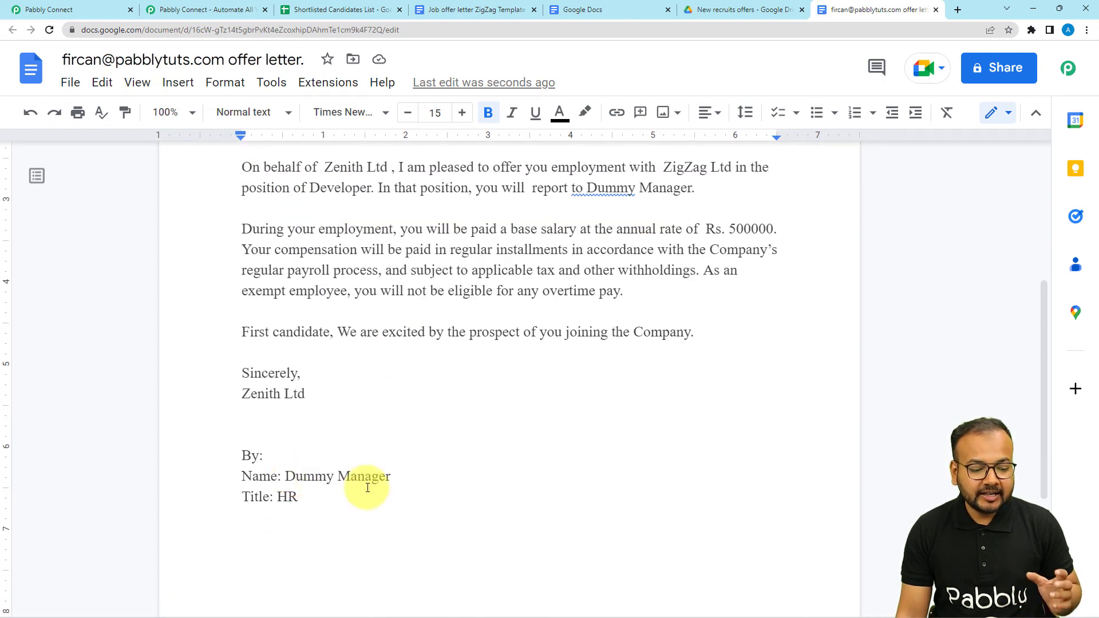
scroll(453, 466, up, 2)
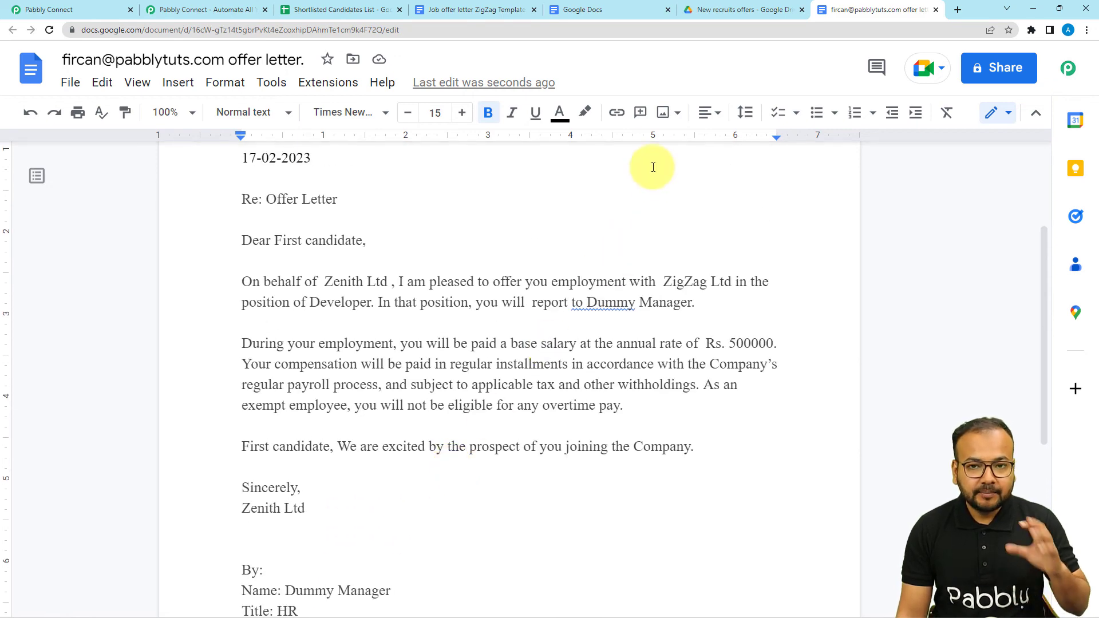
click(603, 13)
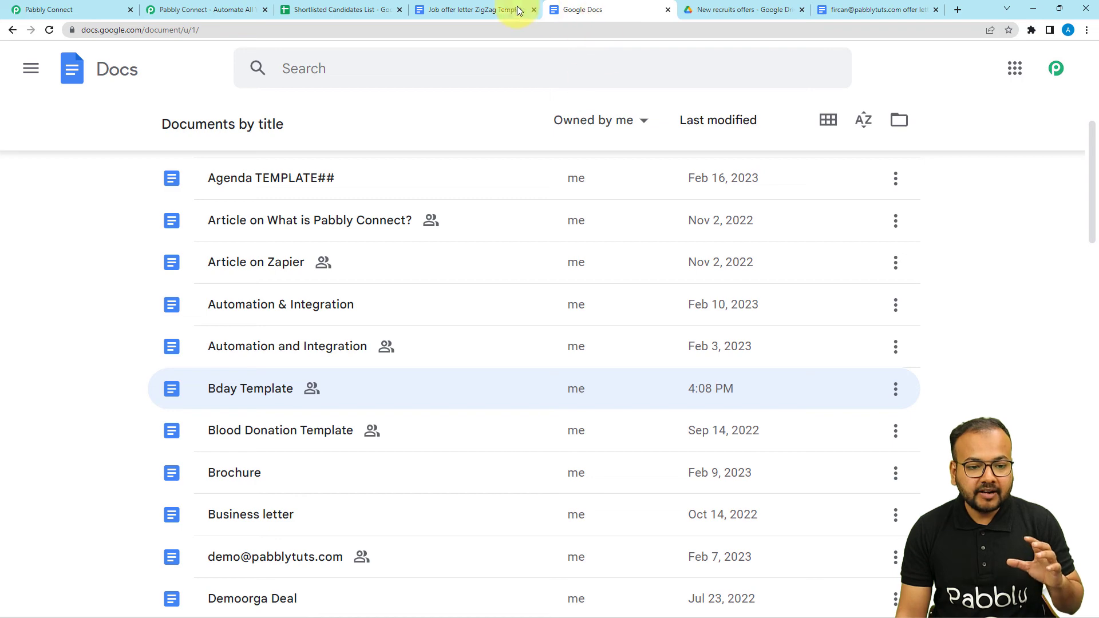
click(497, 9)
scroll(331, 246, up, 1)
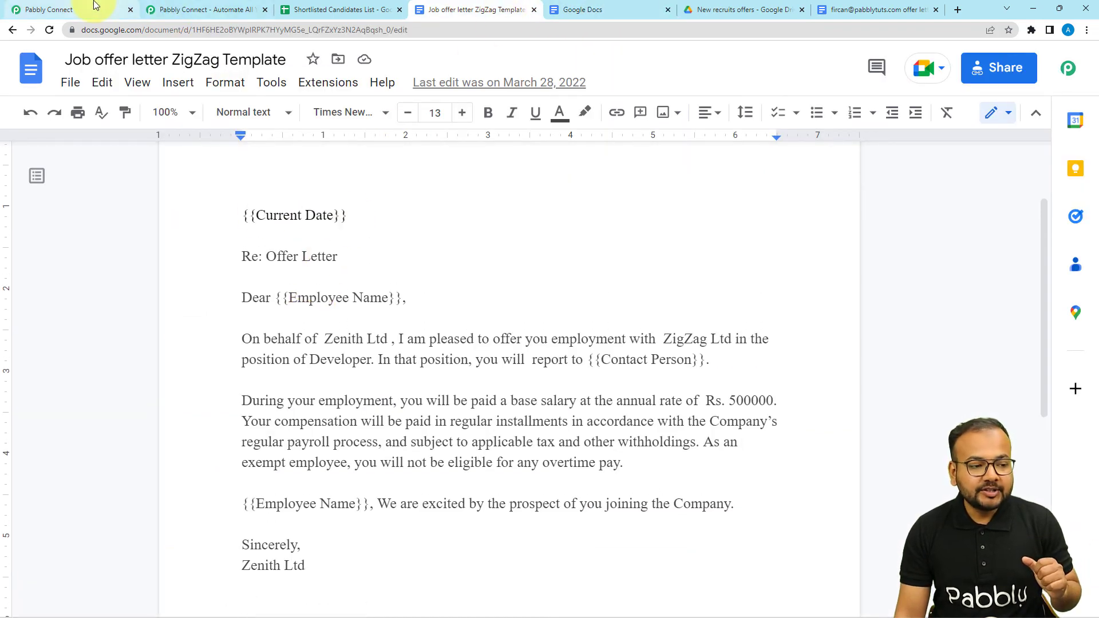
- Return to the Pabbly Connect workflow and collapse the Google Docs action and the Google Sheets trigger
click(48, 10)
scroll(213, 184, up, 3)
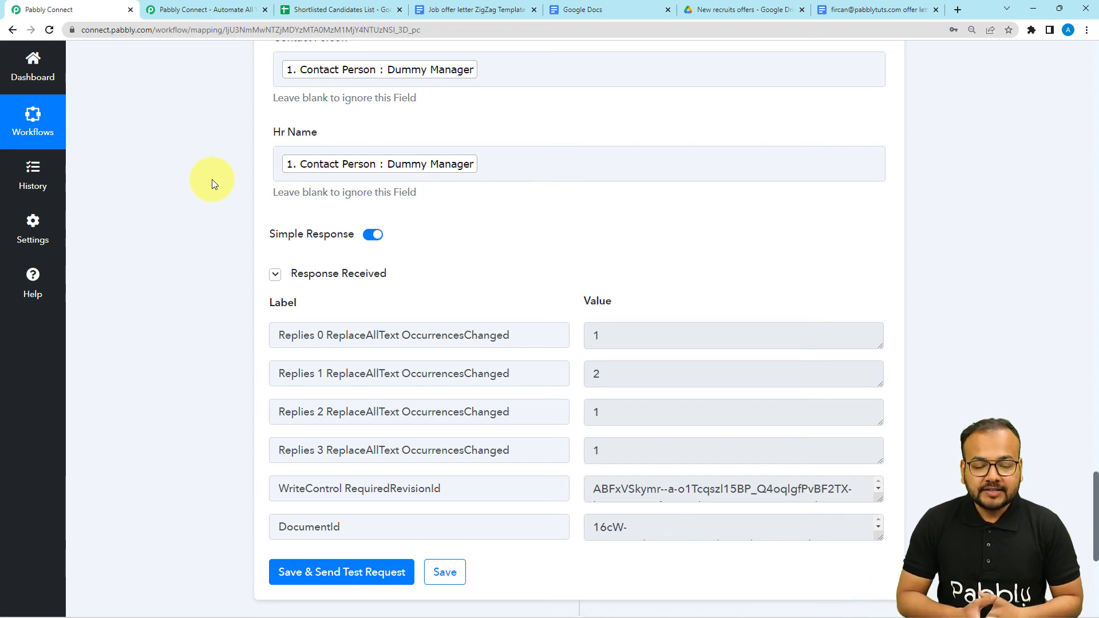
scroll(212, 179, up, 10)
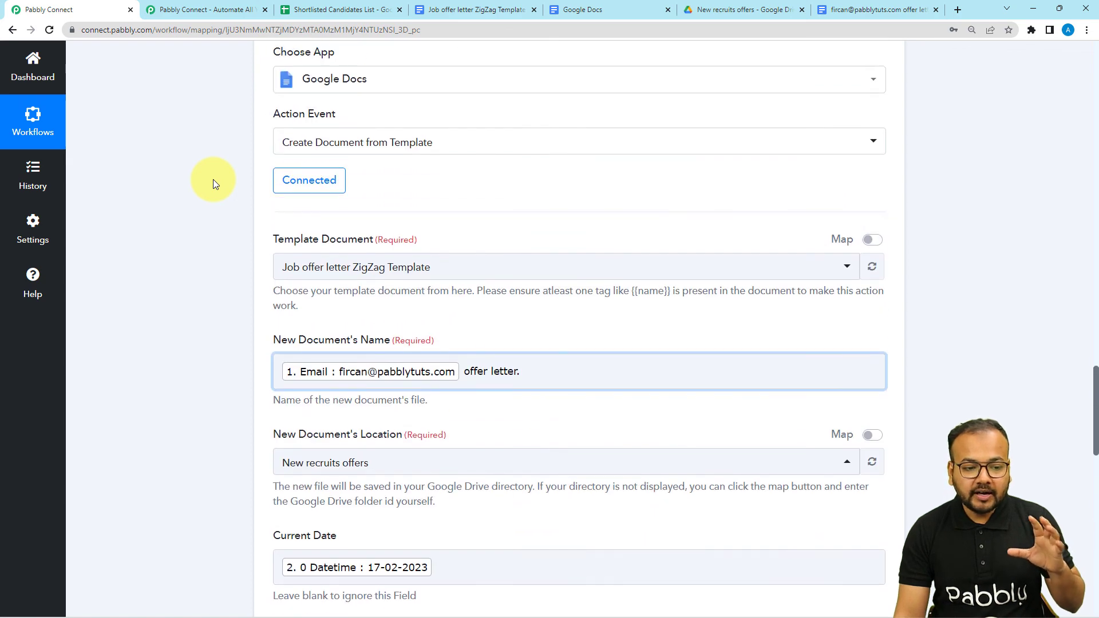
scroll(213, 179, down, 2)
scroll(213, 179, up, 6)
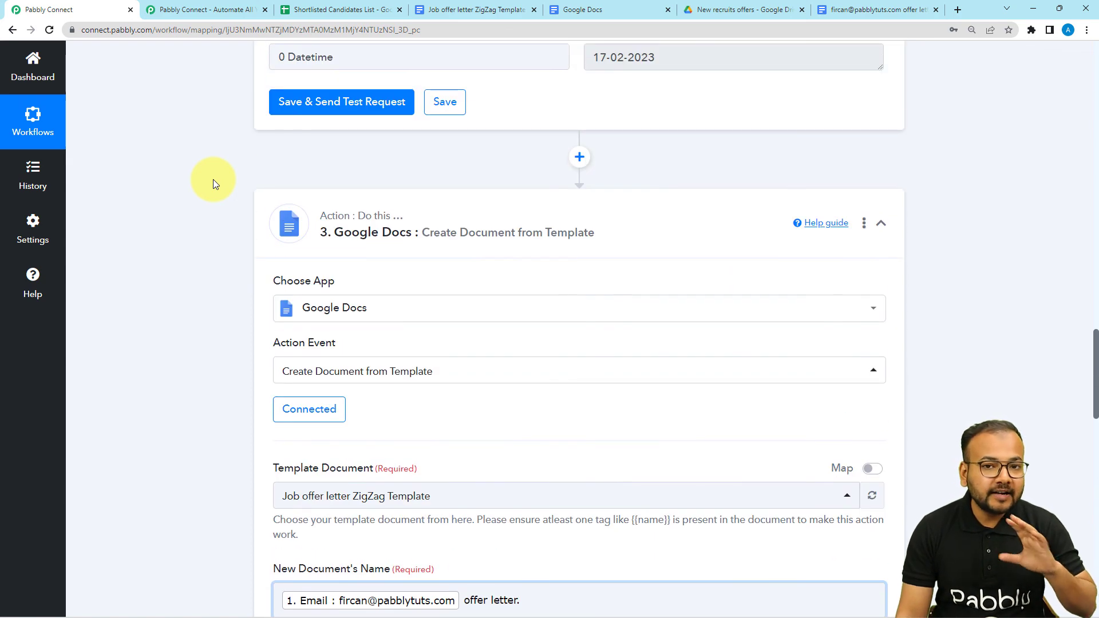
scroll(213, 180, up, 2)
click(319, 312)
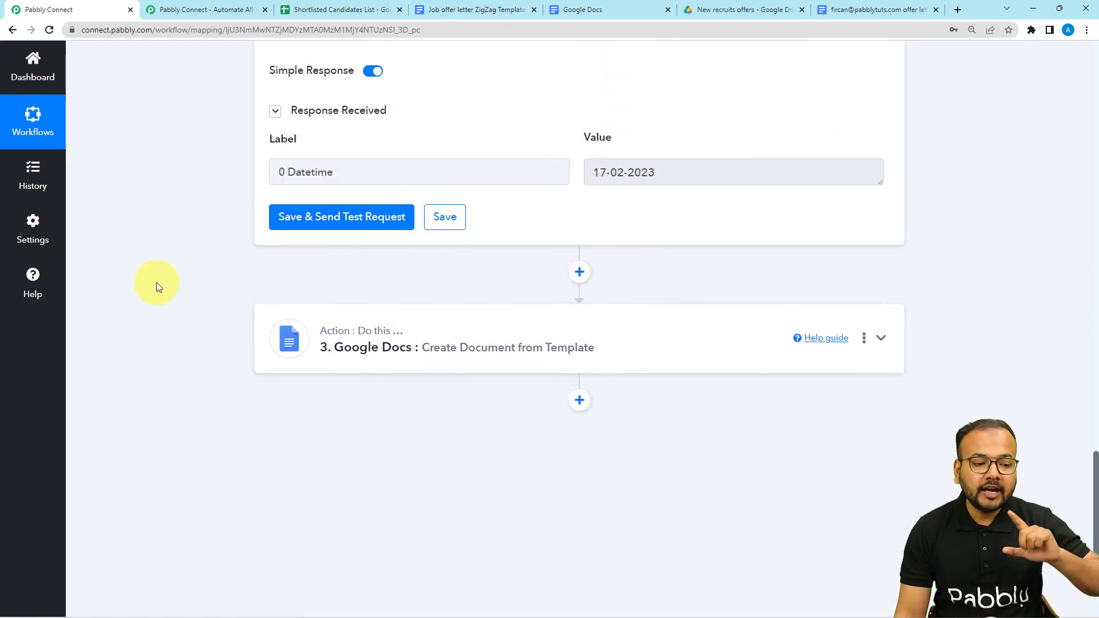
scroll(156, 282, up, 20)
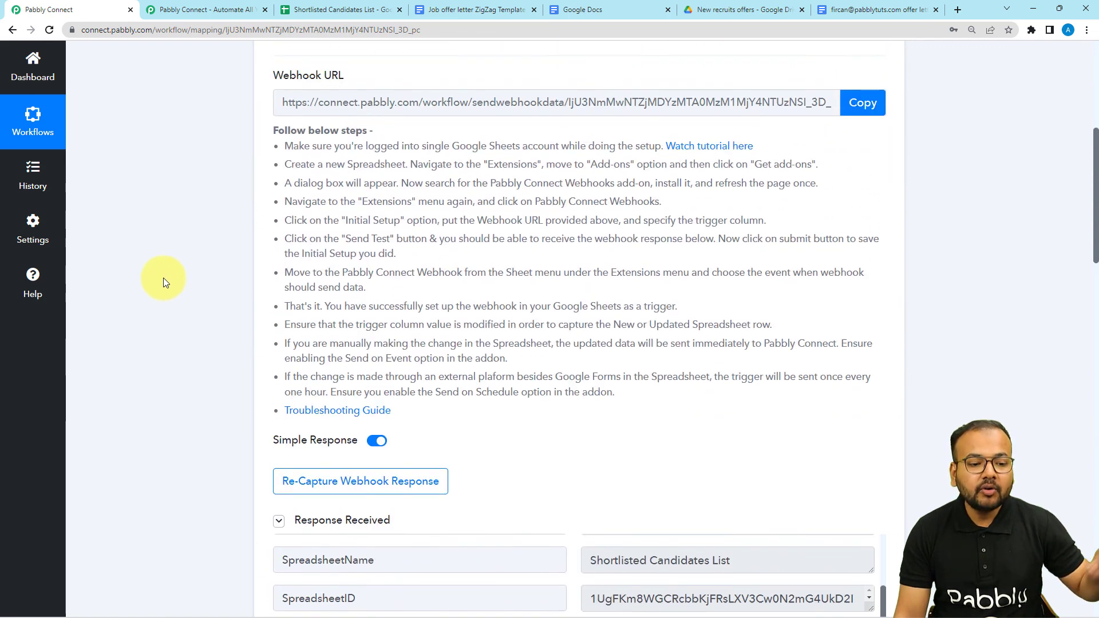
scroll(163, 277, up, 6)
click(275, 248)
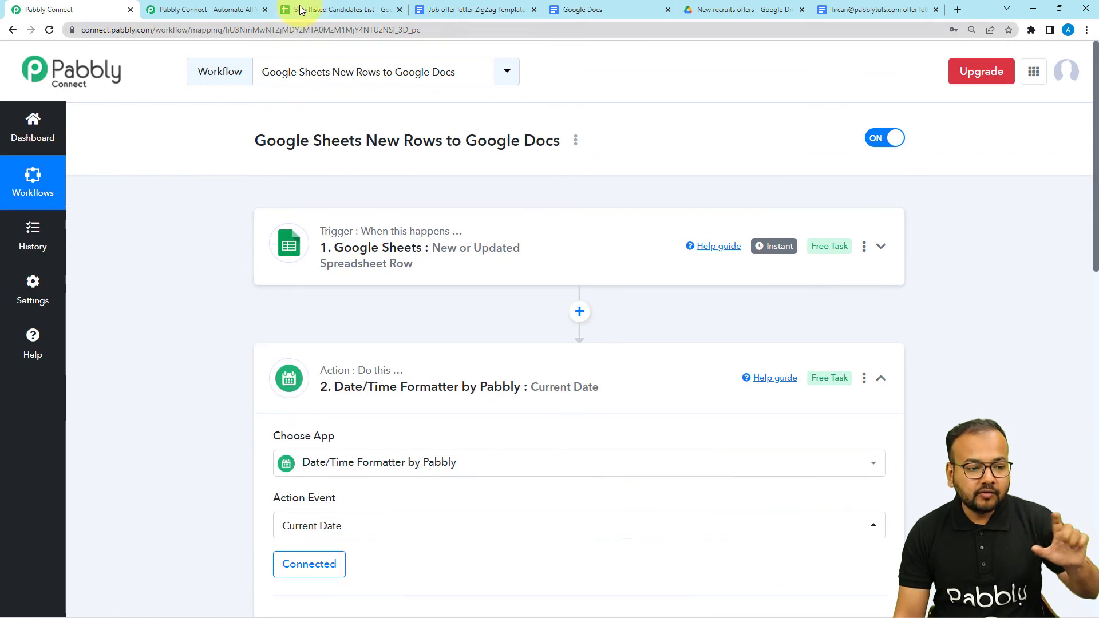
- Review the Shortlisted Candidates List sheet and the New recruits offers folder, then collapse the workflow's Date/Time Formatter action
click(300, 9)
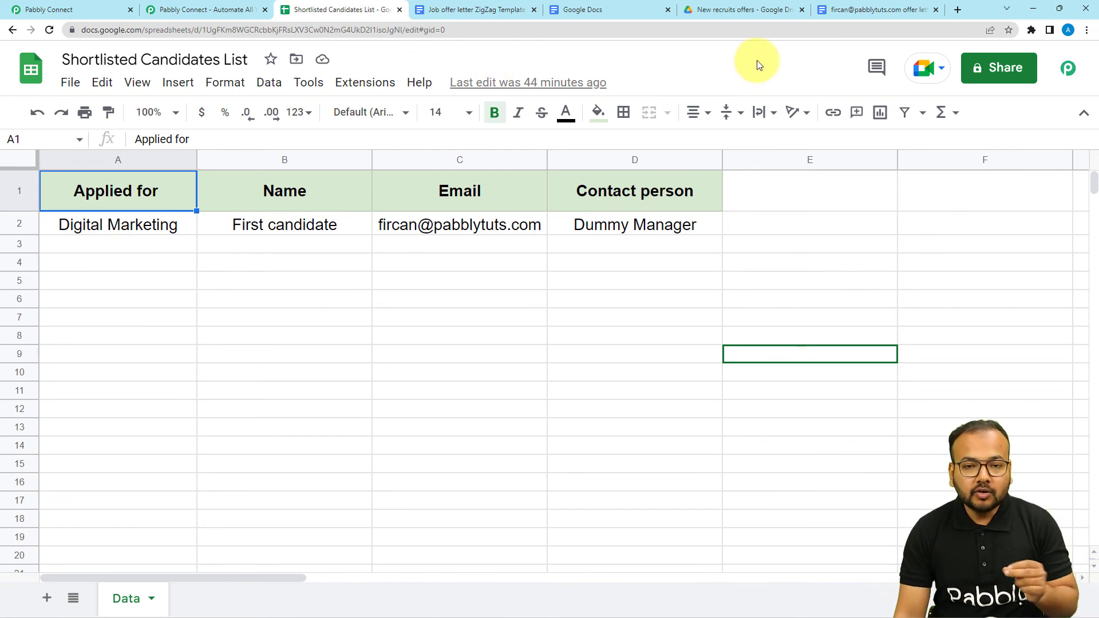
click(758, 9)
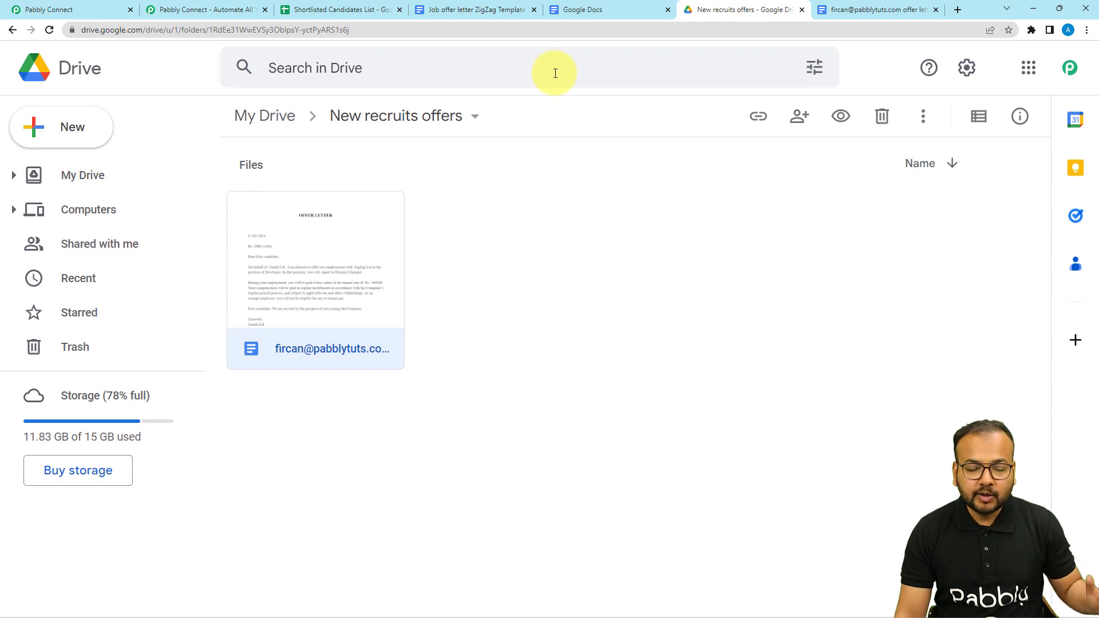
click(85, 8)
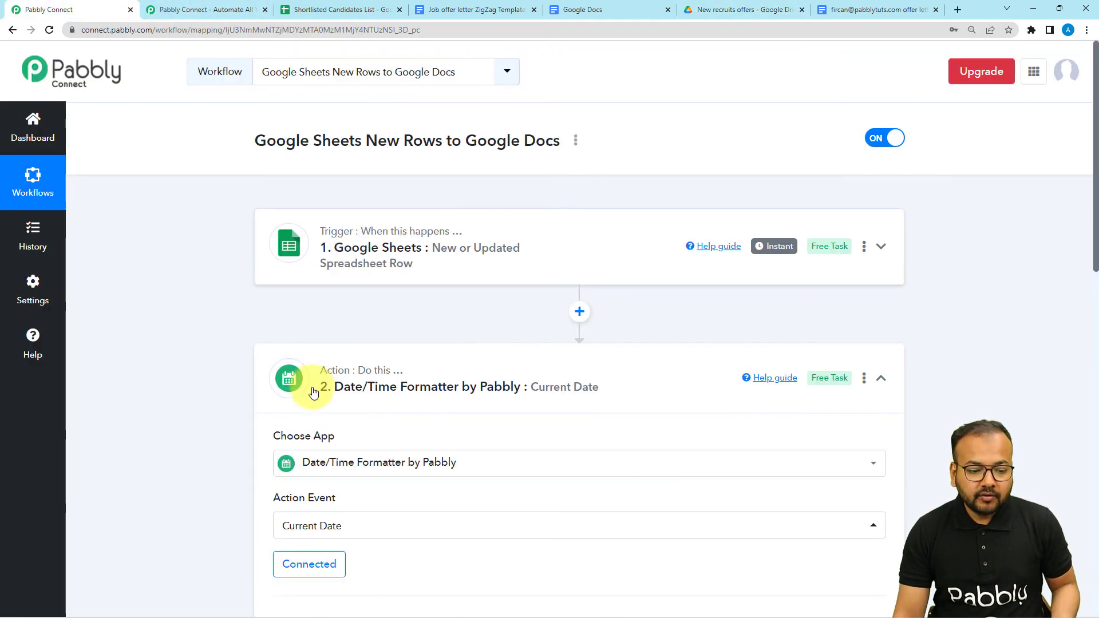
click(343, 385)
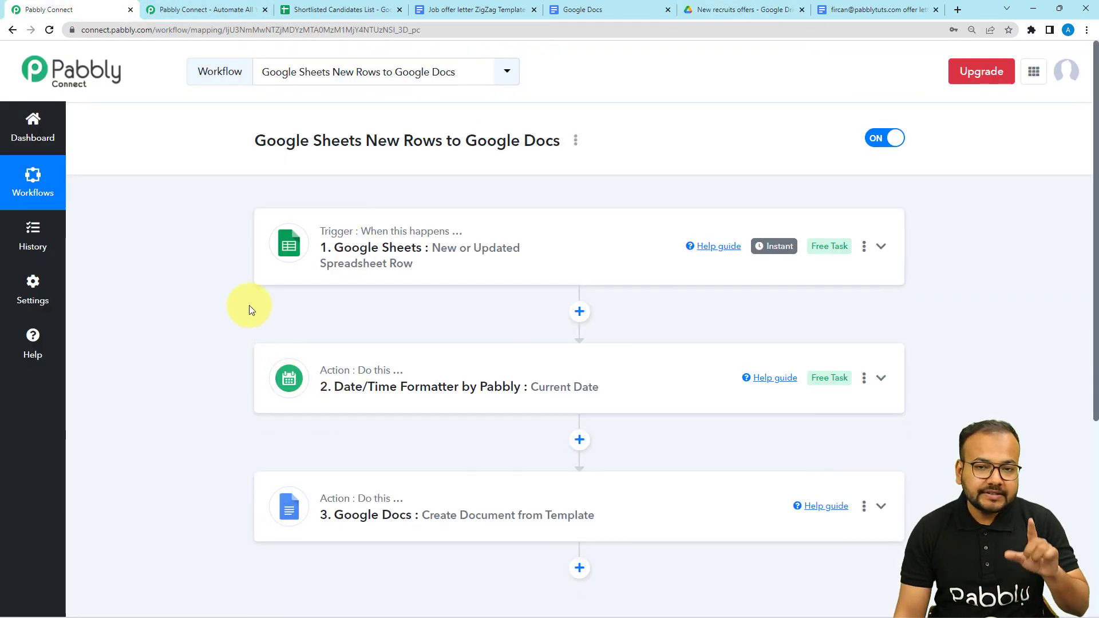